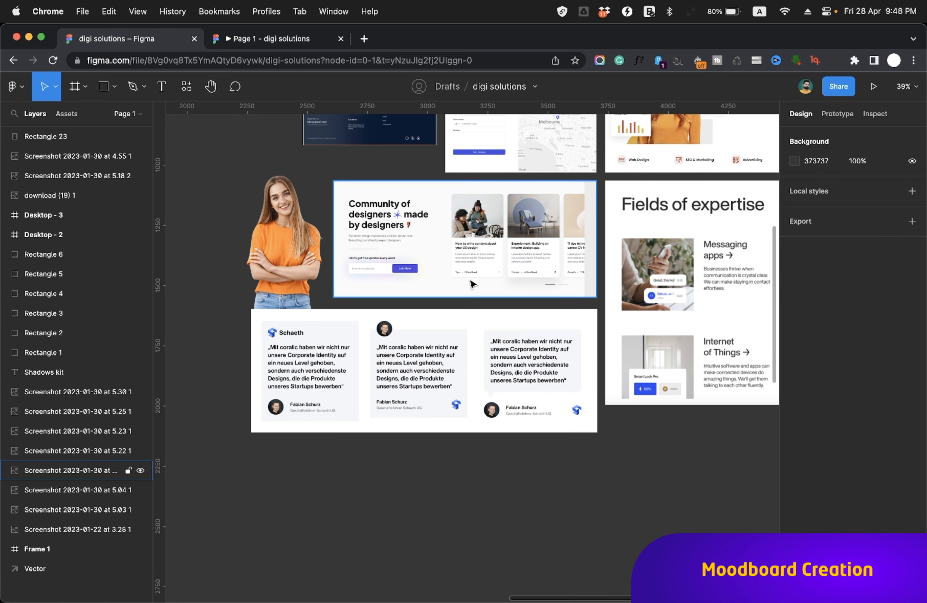
Review the moodboard's testimonial, community and expertise references, and browse Freepik's "happy girl" photos for a model image.
scroll(392, 393, "right", 10)
scroll(392, 392, "up", 6)
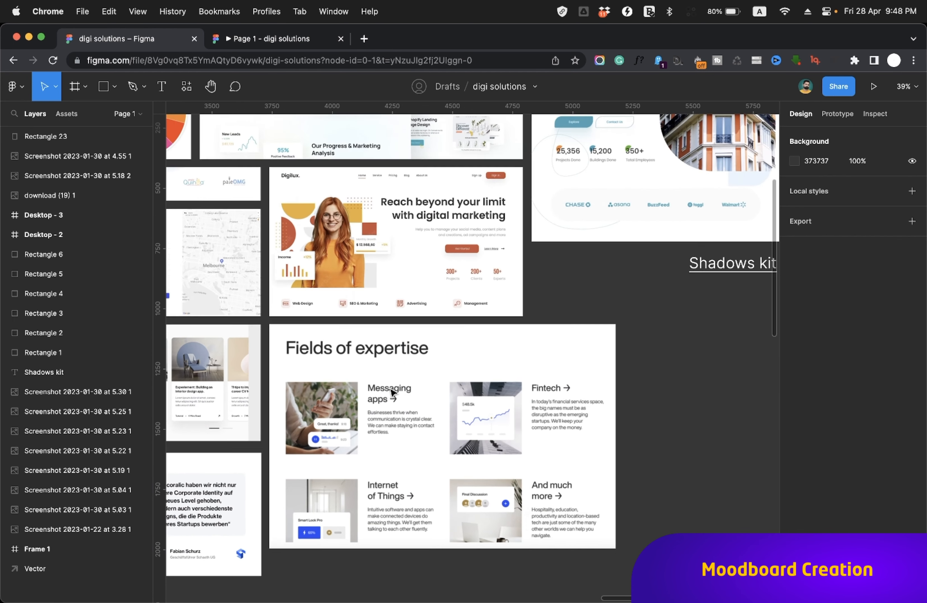
scroll(391, 392, "left", 8)
scroll(616, 247, "up", 5)
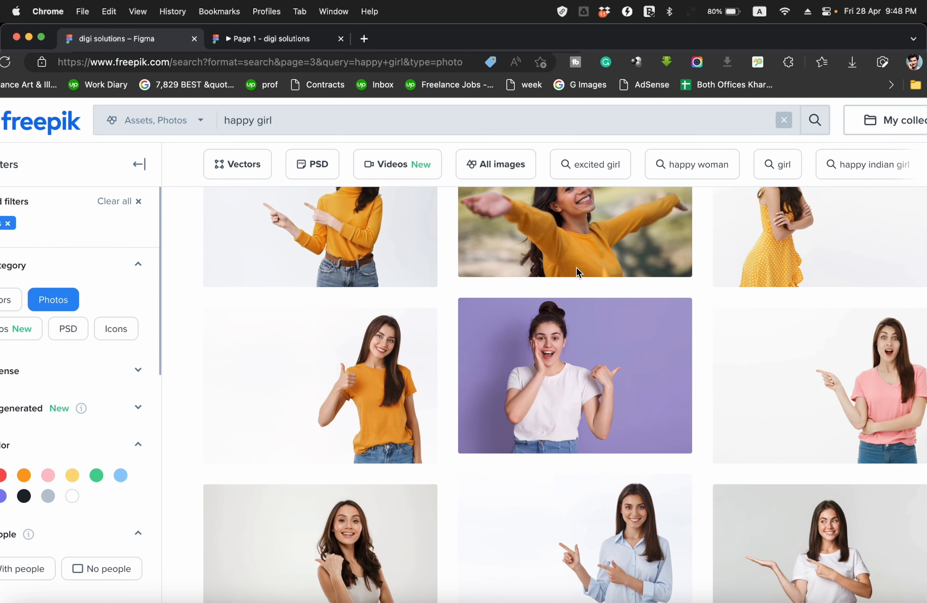
scroll(577, 267, "down", 5)
scroll(577, 268, "down", 5)
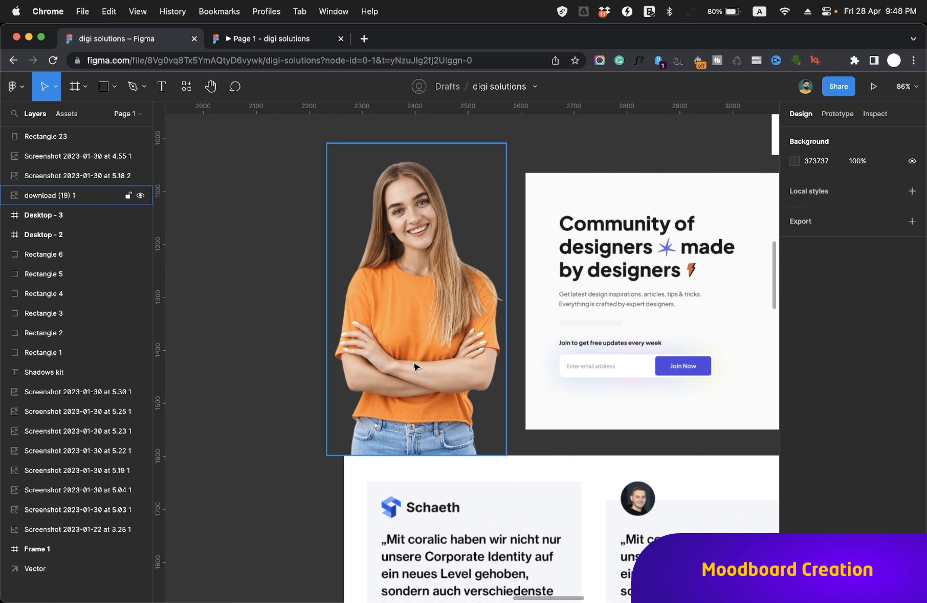
Examine the moodboard's colour swatches, colour wheel, landing page references and the dark "Let's get work together!!" footer reference.
scroll(416, 366, "up", 15)
scroll(415, 366, "right", 10)
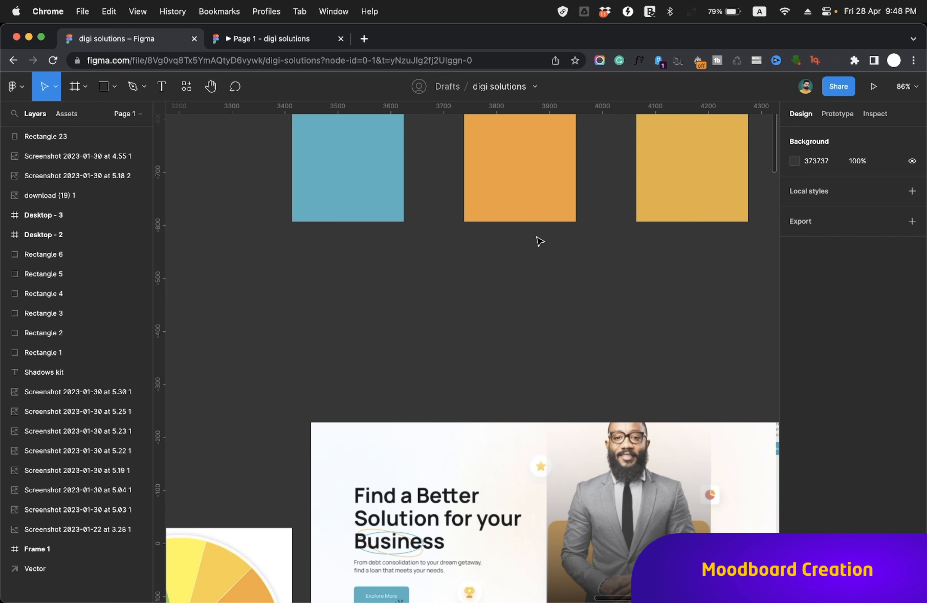
scroll(540, 241, "down", 5)
scroll(540, 241, "left", 4)
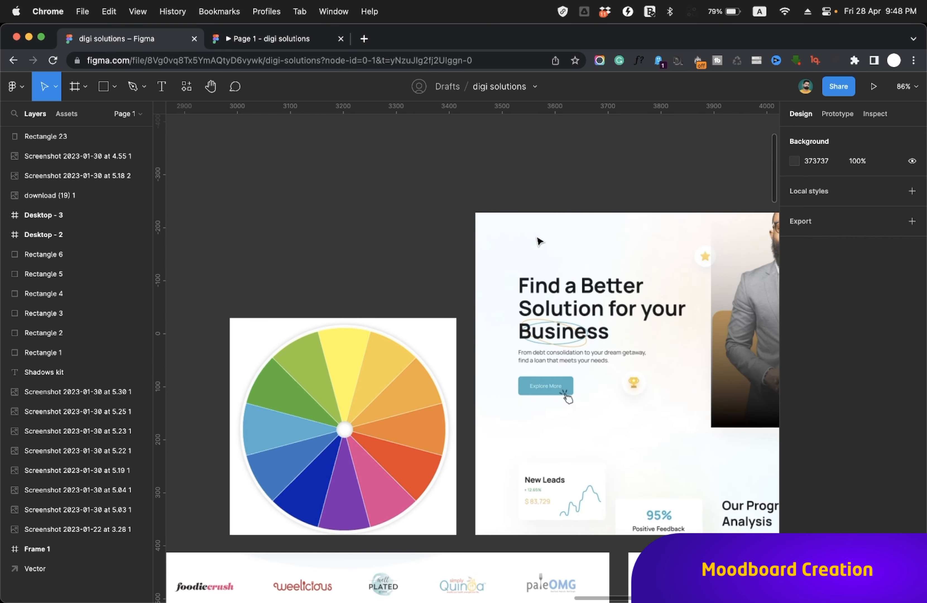
scroll(539, 242, "down", 5)
scroll(537, 240, "down", 8)
scroll(537, 242, "left", 2)
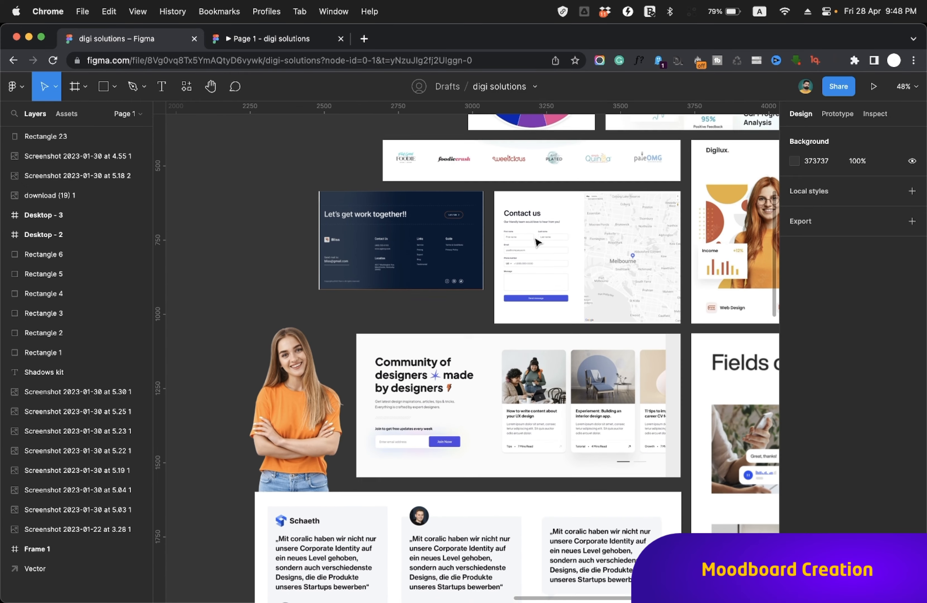
scroll(537, 242, "down", 6)
scroll(538, 242, "left", 2)
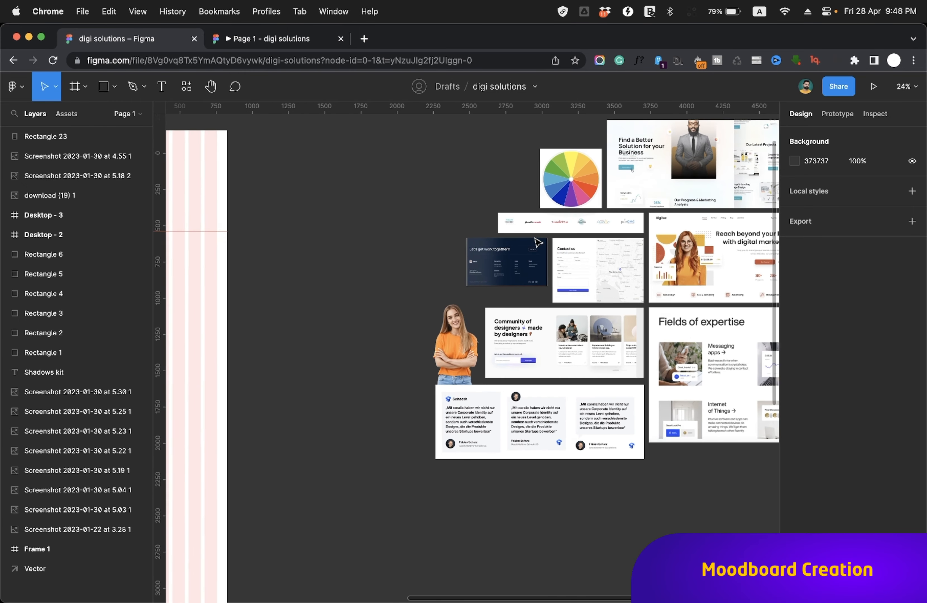
scroll(536, 242, "up", 10)
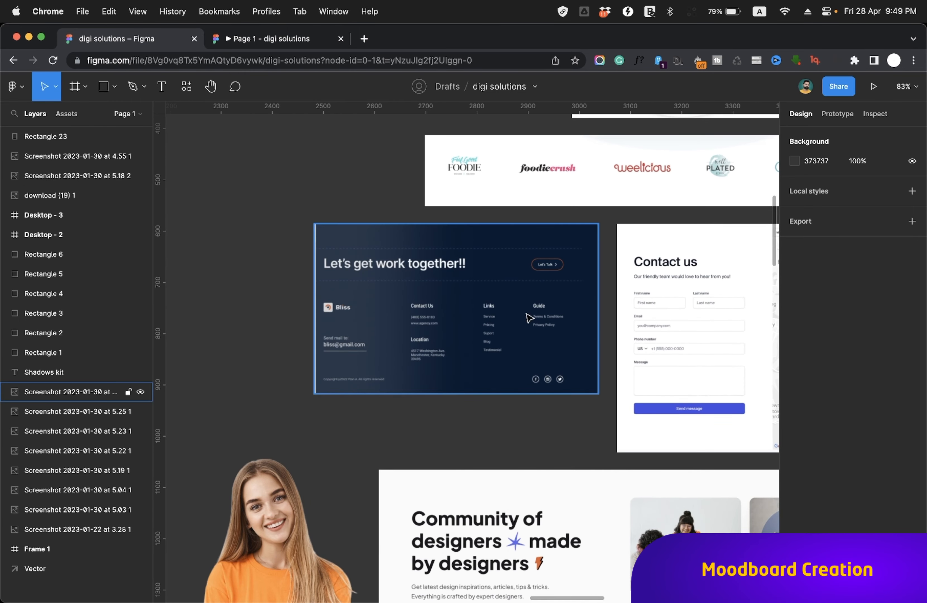
scroll(529, 318, "up", 4)
scroll(528, 318, "left", 2)
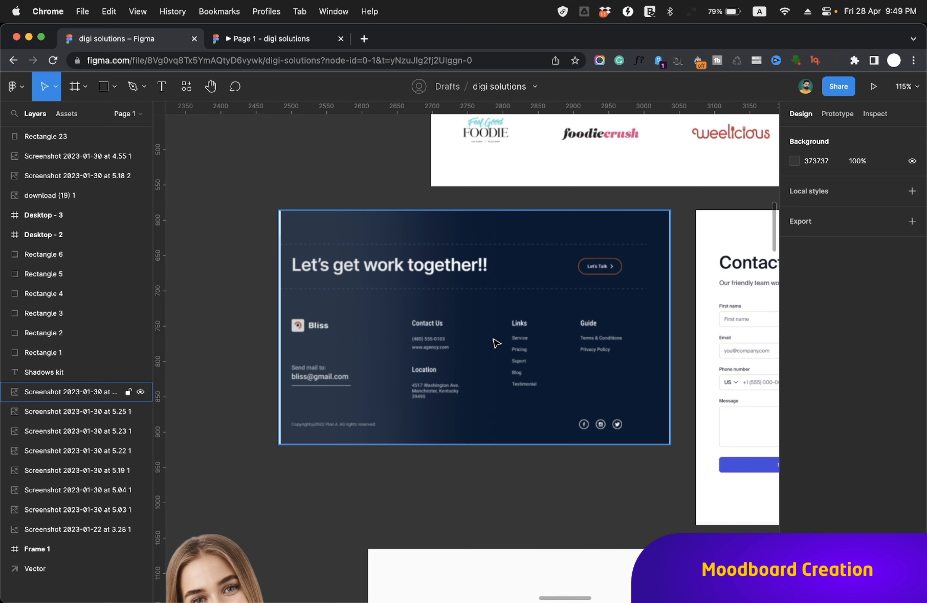
key("shift+1")
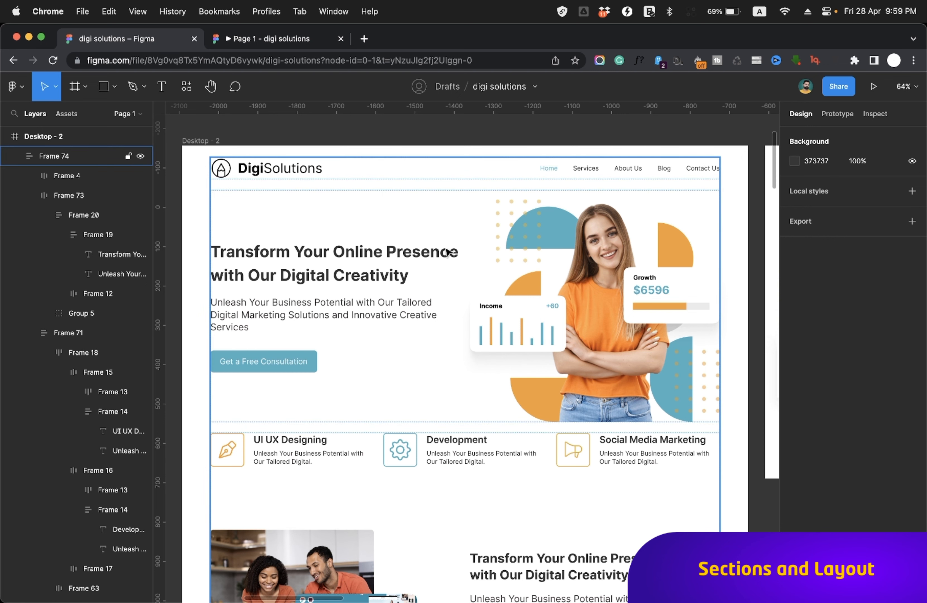
Inspect the hero, the three-service row and the image-and-text section with the "Get Started Today" button in the Desktop - 2 design.
left_click(412, 286)
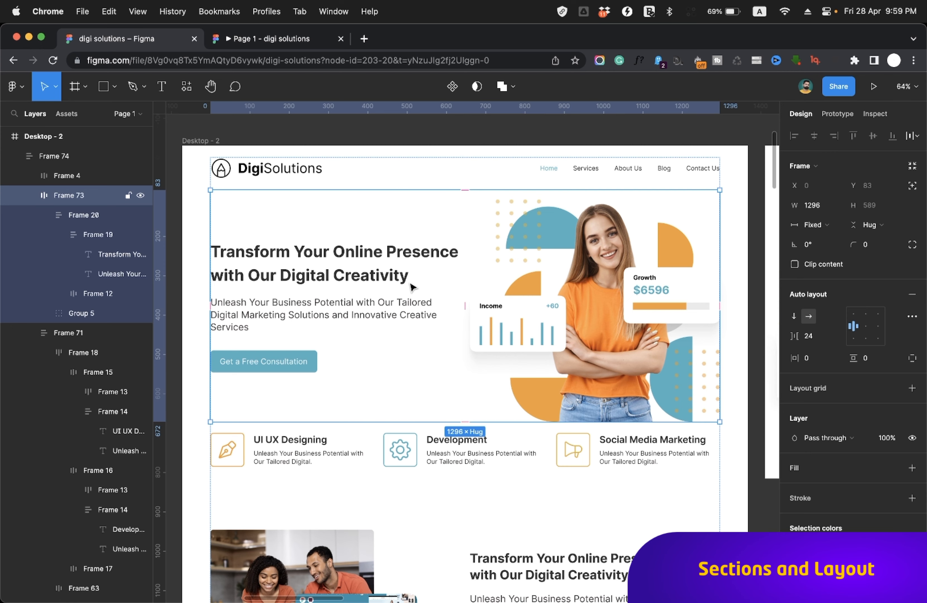
scroll(412, 287, "down", 5)
left_click(278, 237)
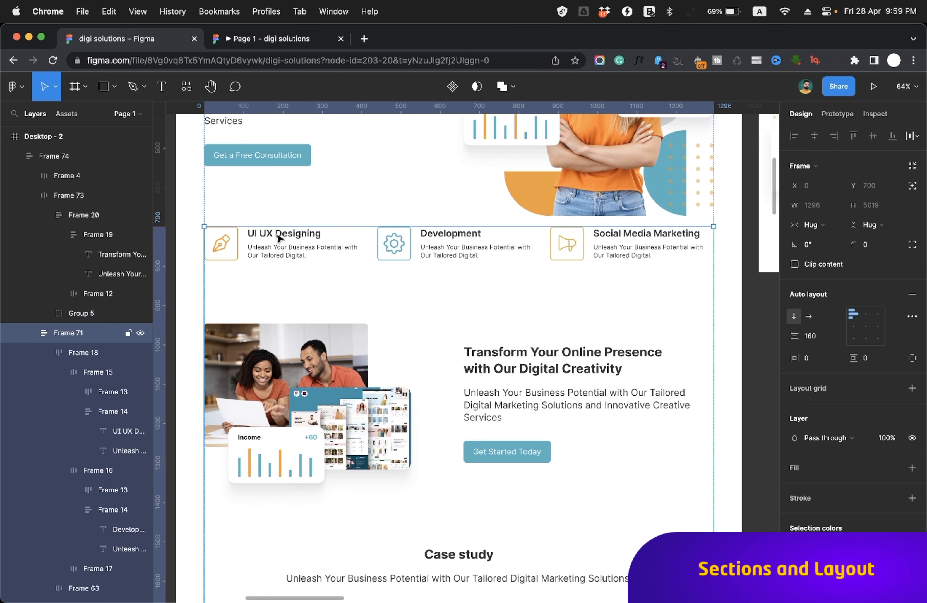
left_click(332, 247)
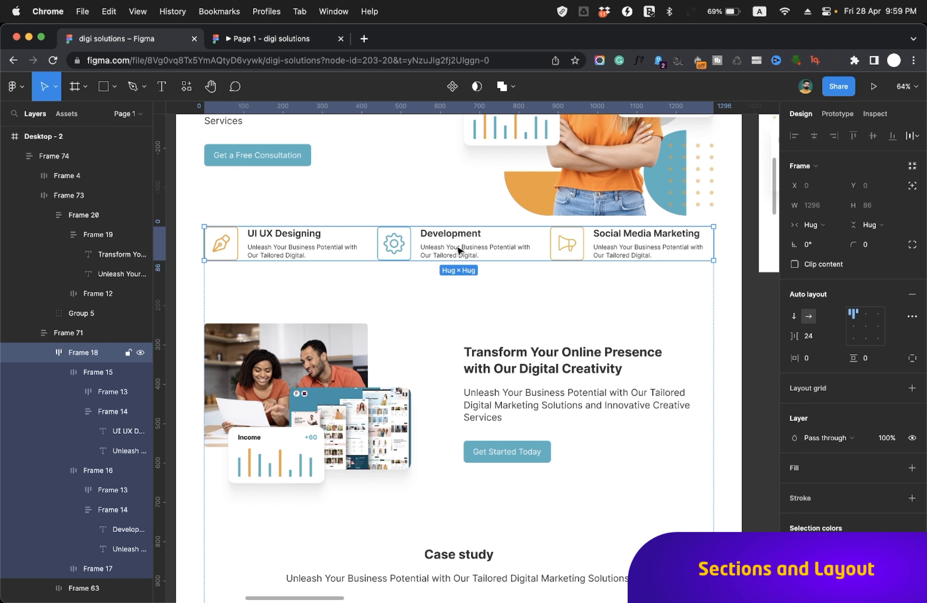
scroll(496, 277, "down", 3)
left_click(482, 271)
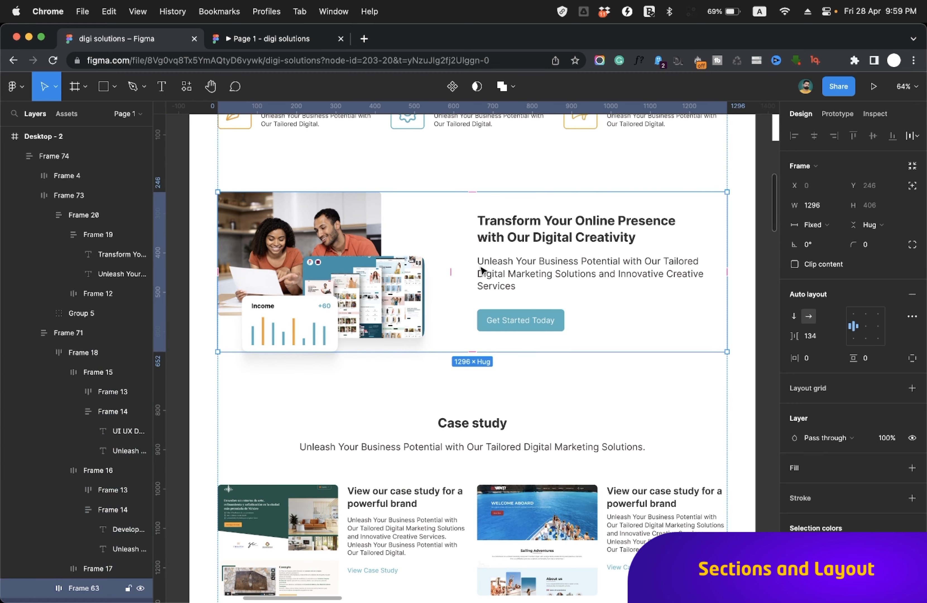
scroll(482, 271, "up", 7)
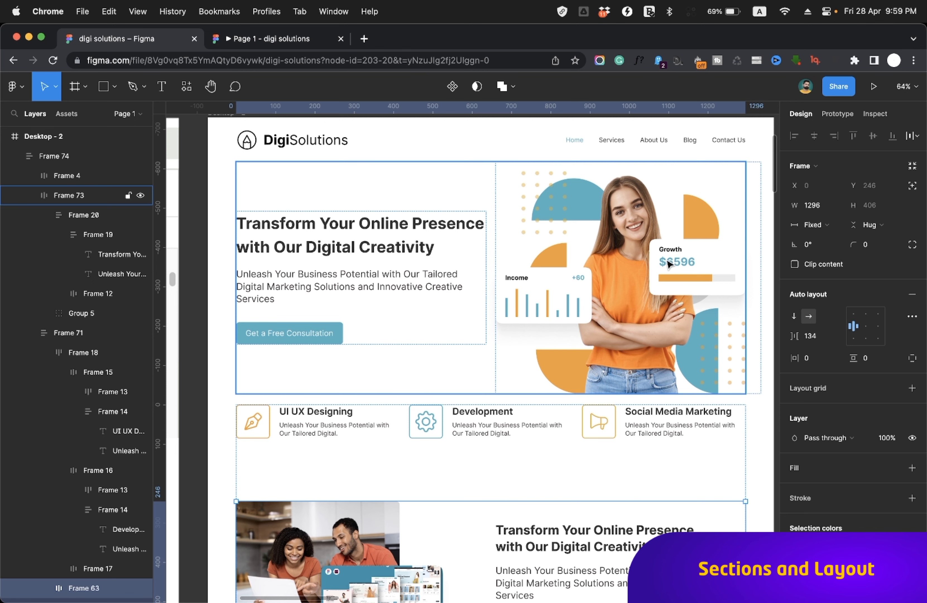
scroll(642, 288, "down", 3)
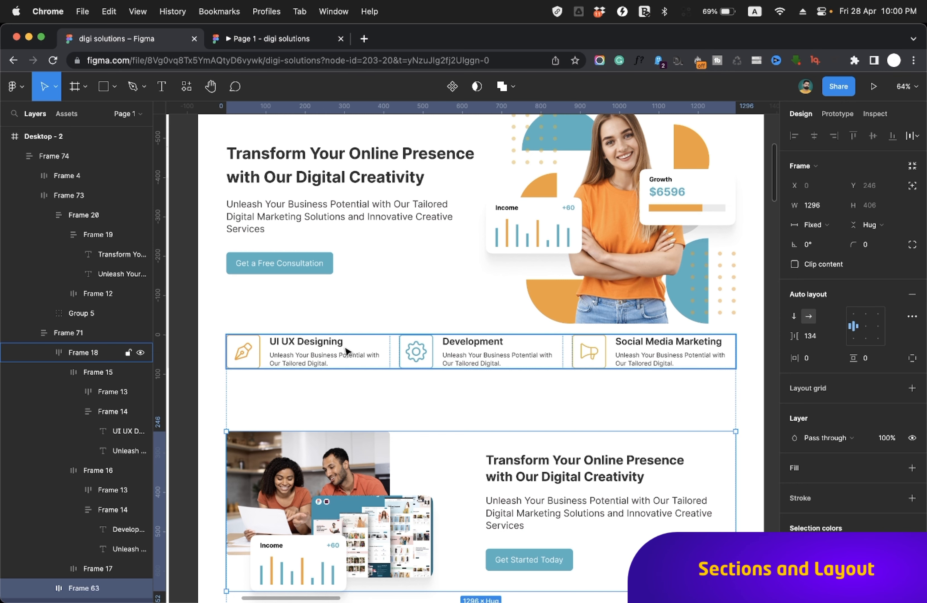
scroll(346, 351, "down", 10)
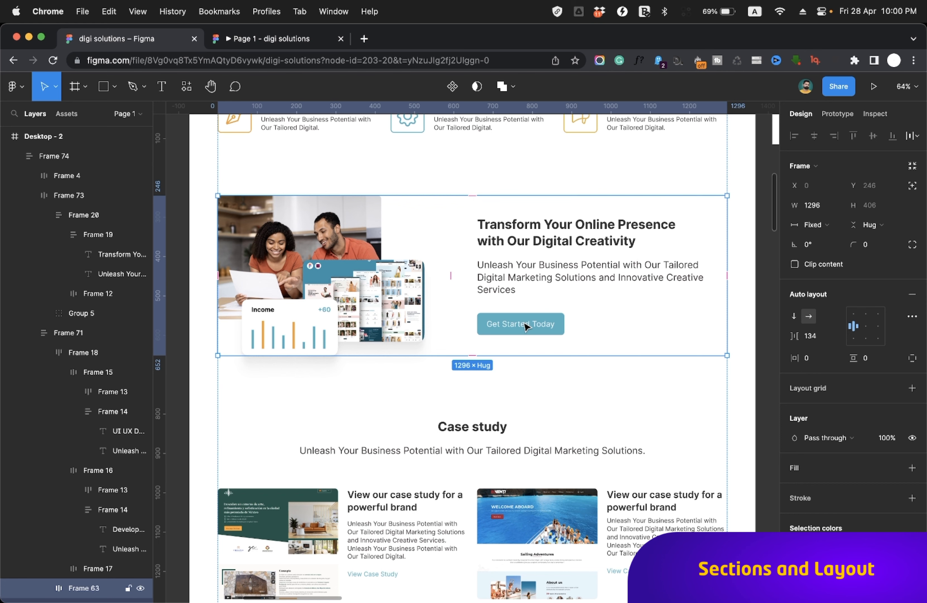
scroll(525, 326, "down", 5)
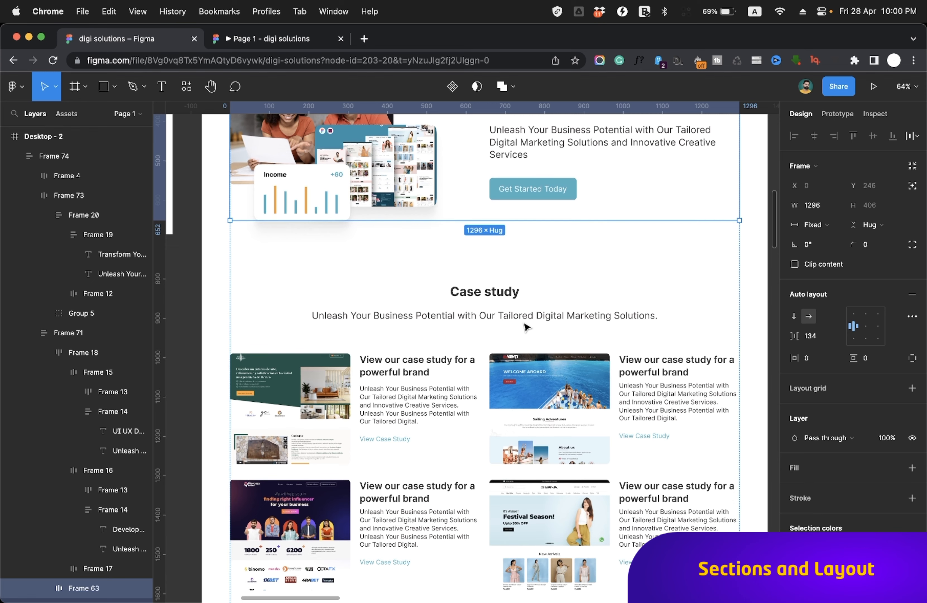
scroll(525, 326, "up", 7)
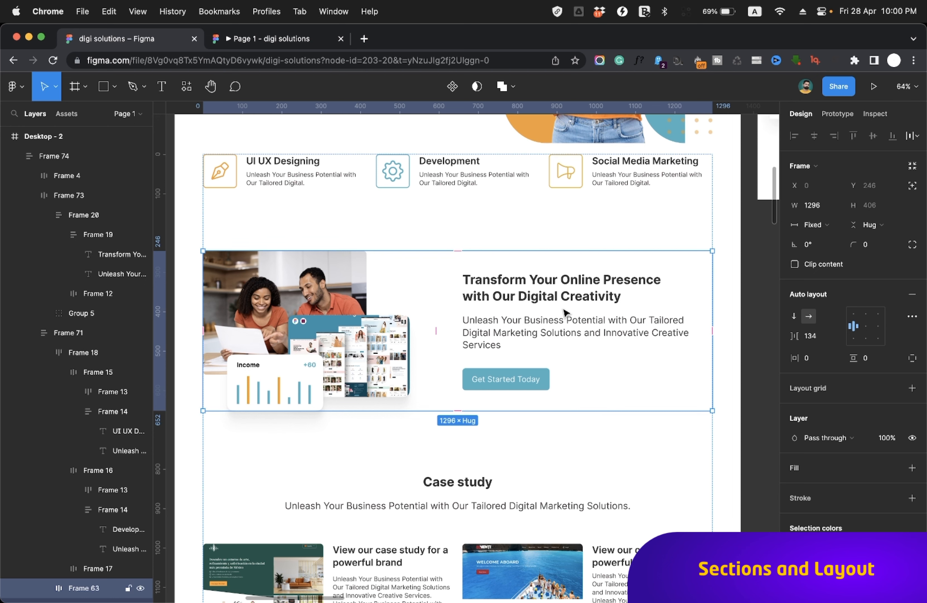
scroll(564, 312, "down", 2)
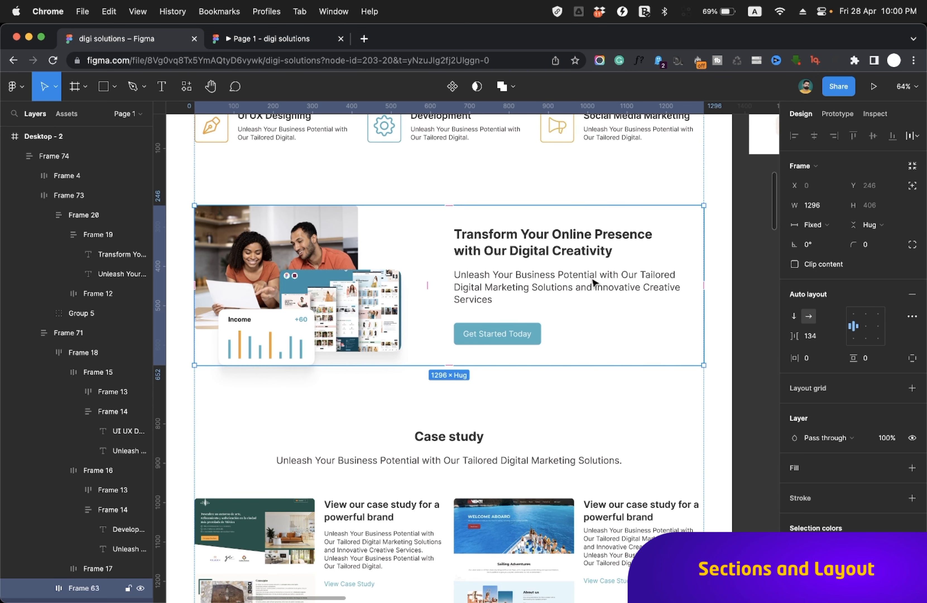
Examine the case study, client testimonial and blog sections, and select the "Get in Touch Today" banner to inspect its layout.
scroll(593, 282, "down", 10)
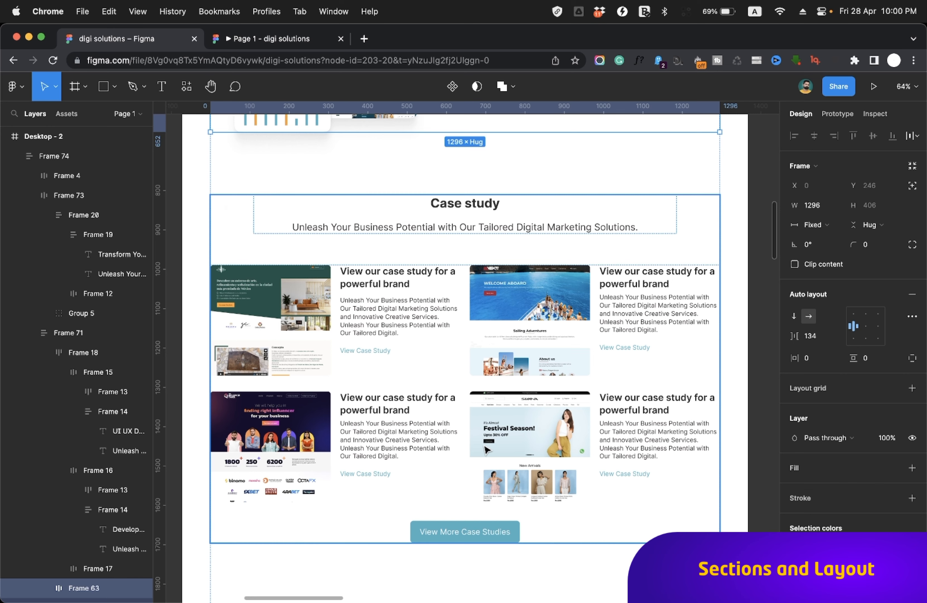
scroll(487, 451, "down", 7)
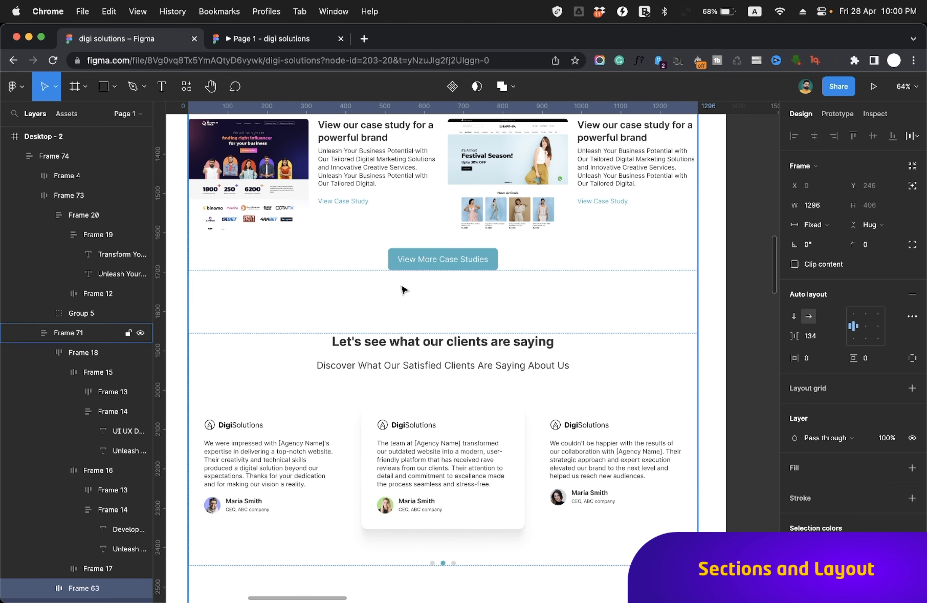
scroll(479, 265, "down", 2)
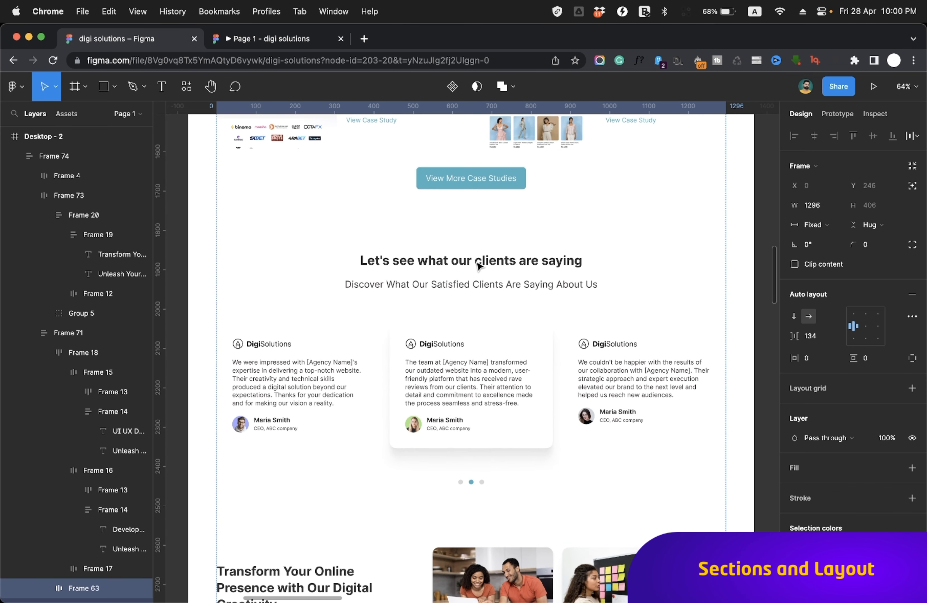
scroll(480, 266, "down", 2)
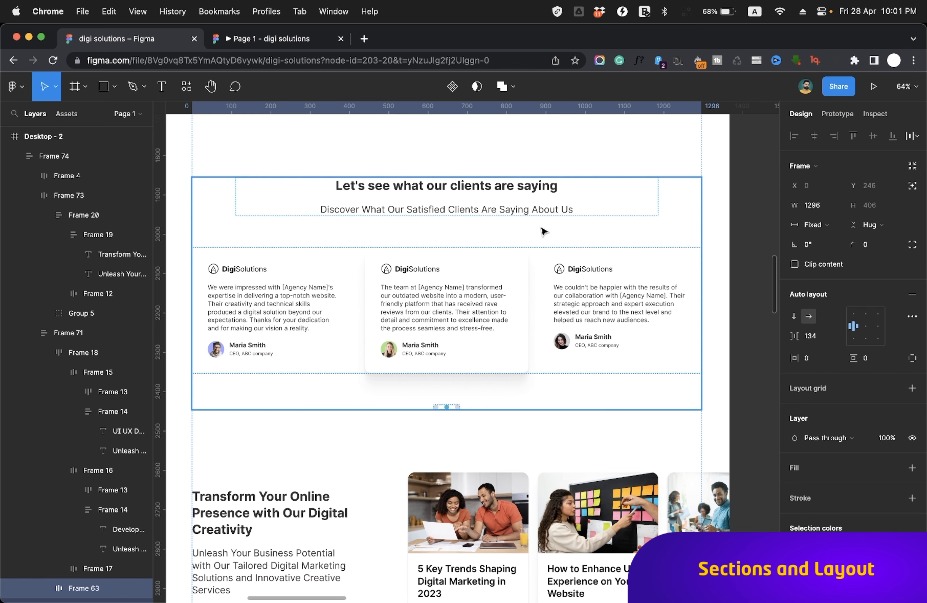
scroll(543, 231, "down", 2)
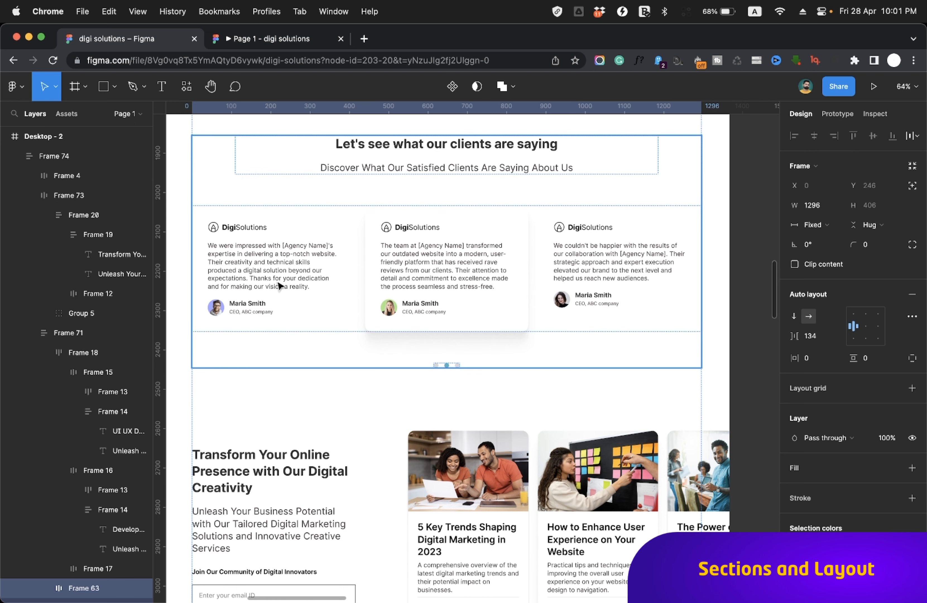
scroll(279, 286, "down", 5)
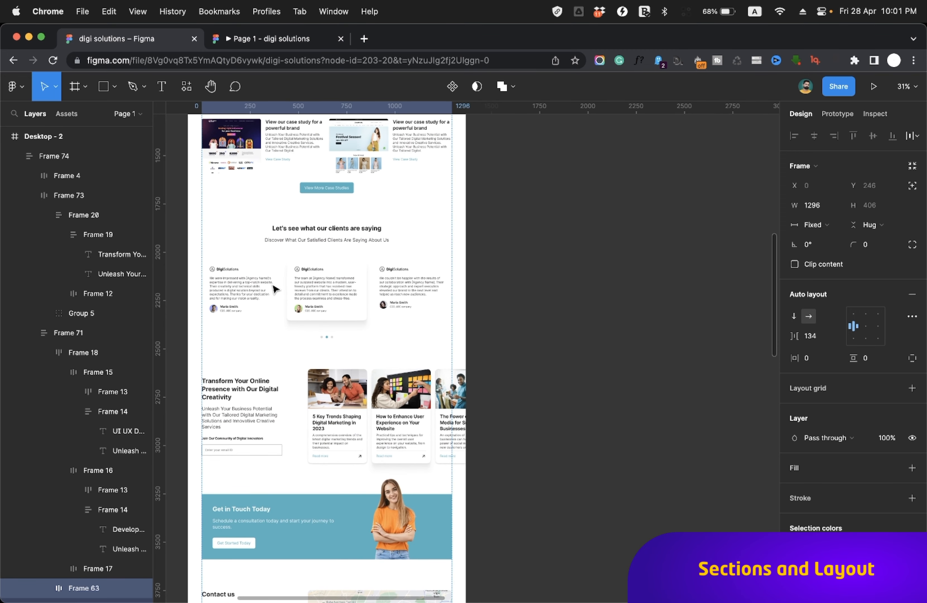
scroll(274, 288, "down", 3)
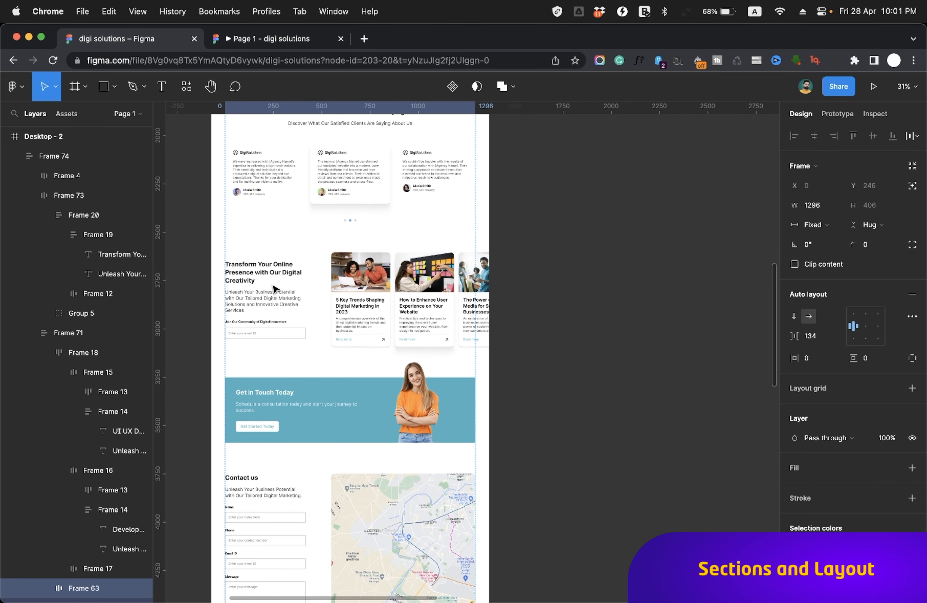
scroll(274, 289, "up", 3)
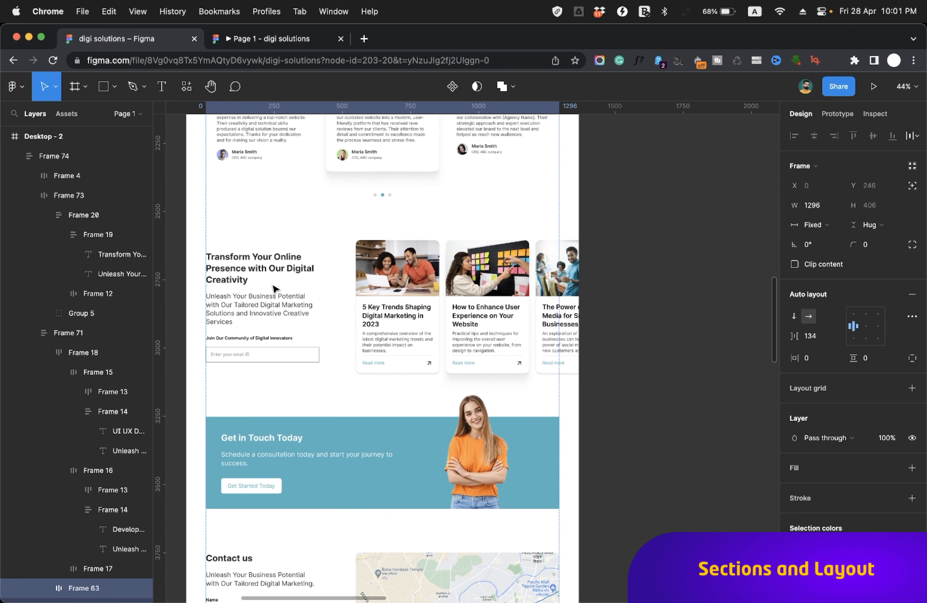
scroll(273, 289, "down", 1)
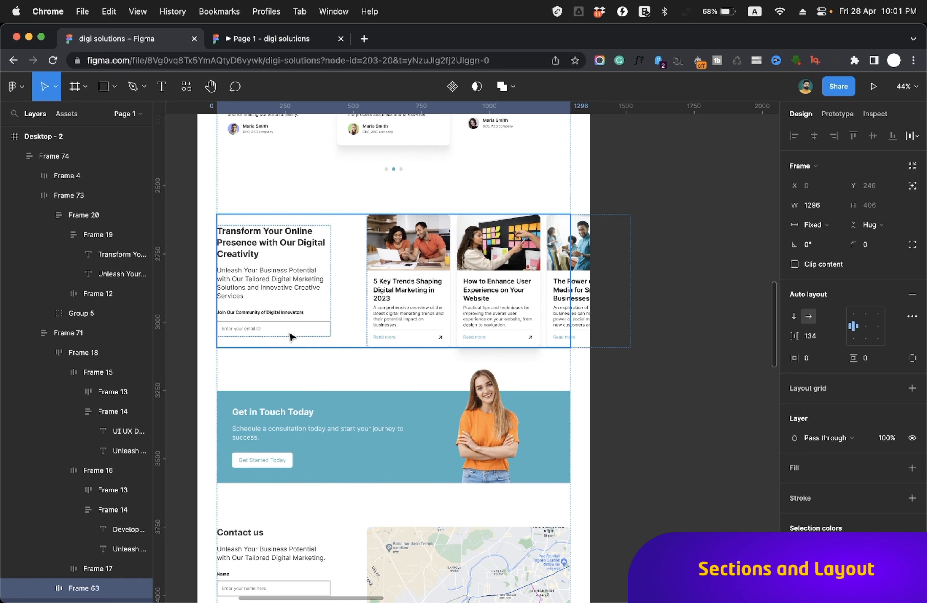
scroll(292, 337, "down", 5)
left_click(475, 243)
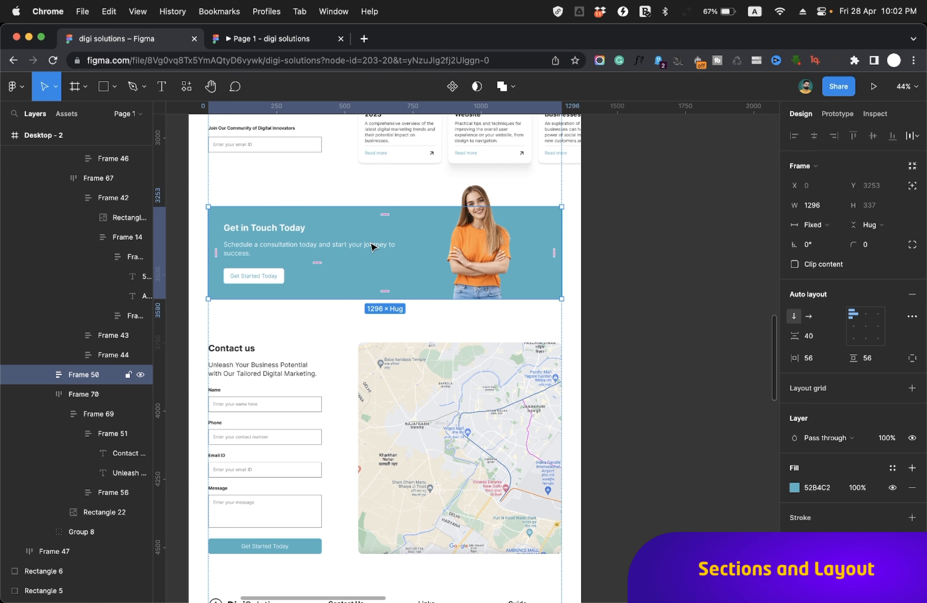
Examine the contact form with its map and the footer at the end of the Desktop - 2 page.
scroll(372, 246, "down", 5)
scroll(371, 246, "left", 2)
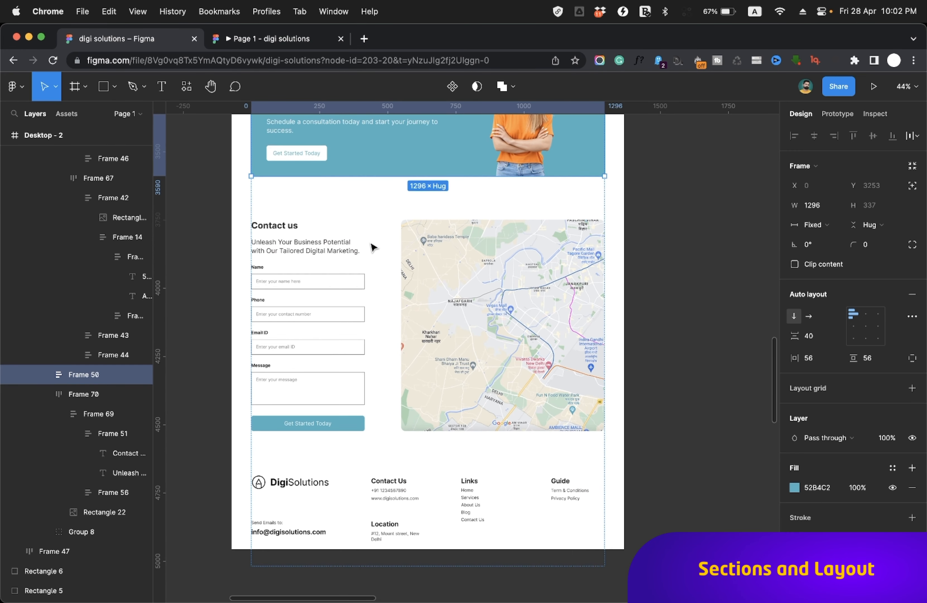
scroll(330, 358, "down", 2)
scroll(330, 358, "left", 1)
scroll(332, 361, "up", 1)
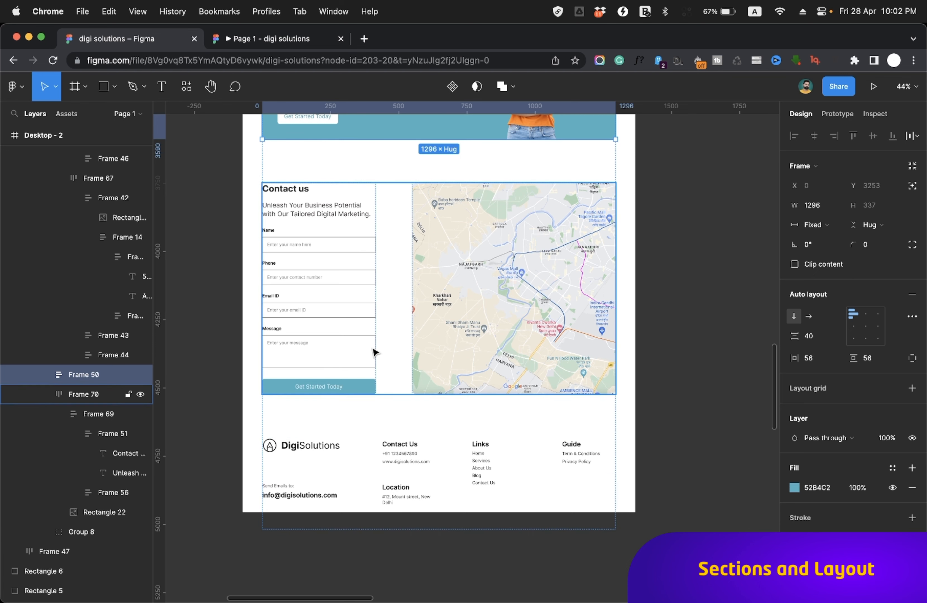
scroll(498, 416, "down", 2)
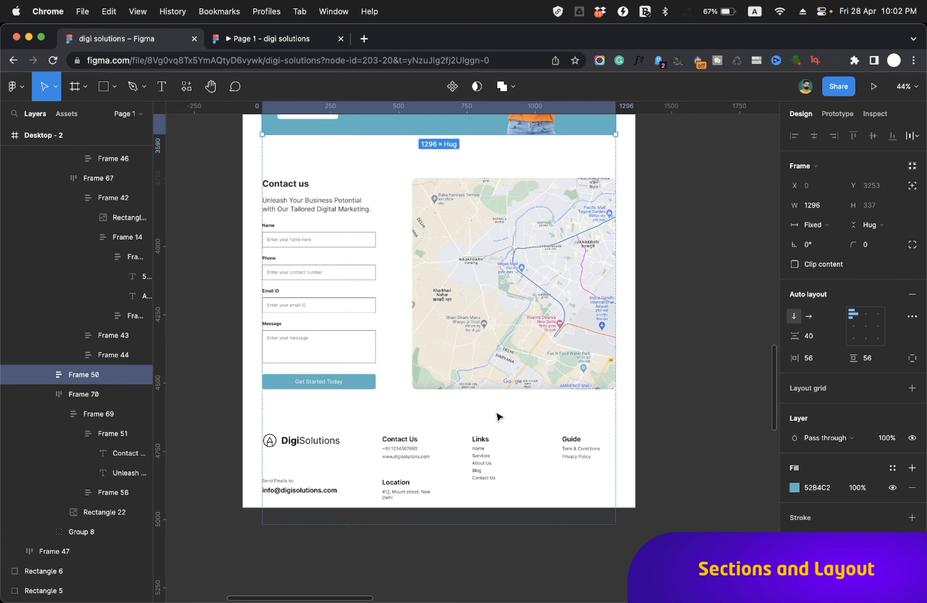
left_click(498, 416)
scroll(498, 399, "up", 2)
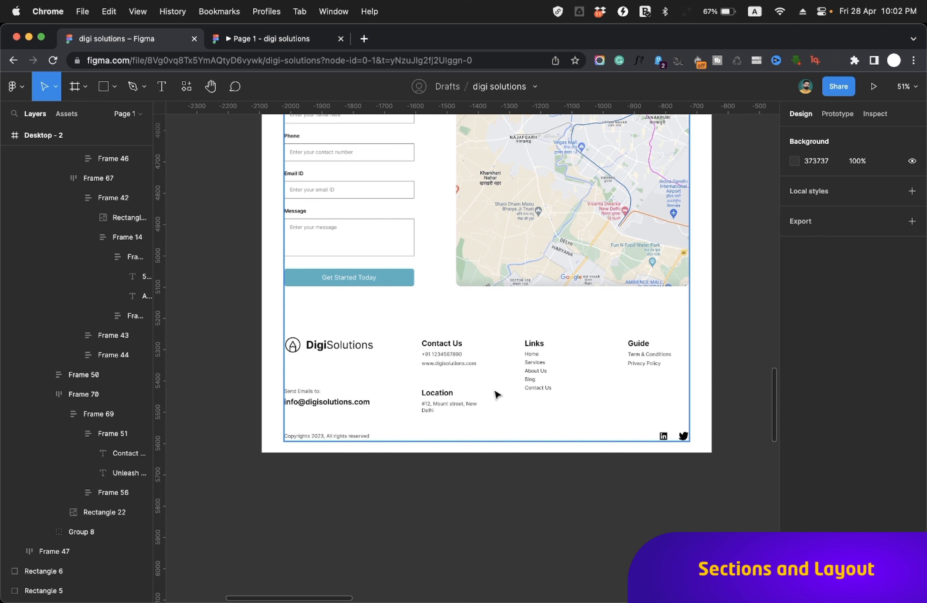
scroll(502, 482, "down", 2)
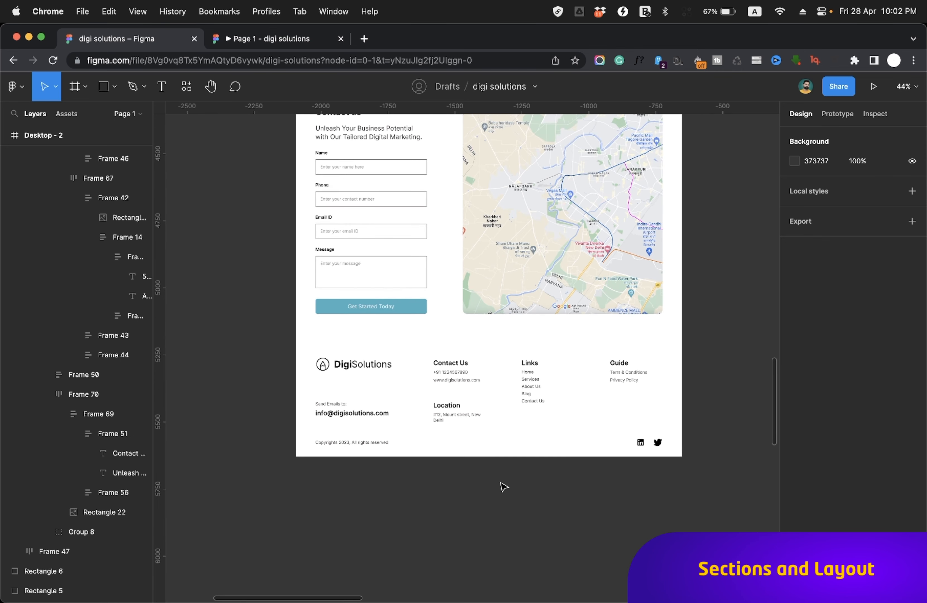
Place a copy of the "Fields of expertise" moodboard reference beside the case study section of Desktop - 2.
scroll(504, 486, "down", 8)
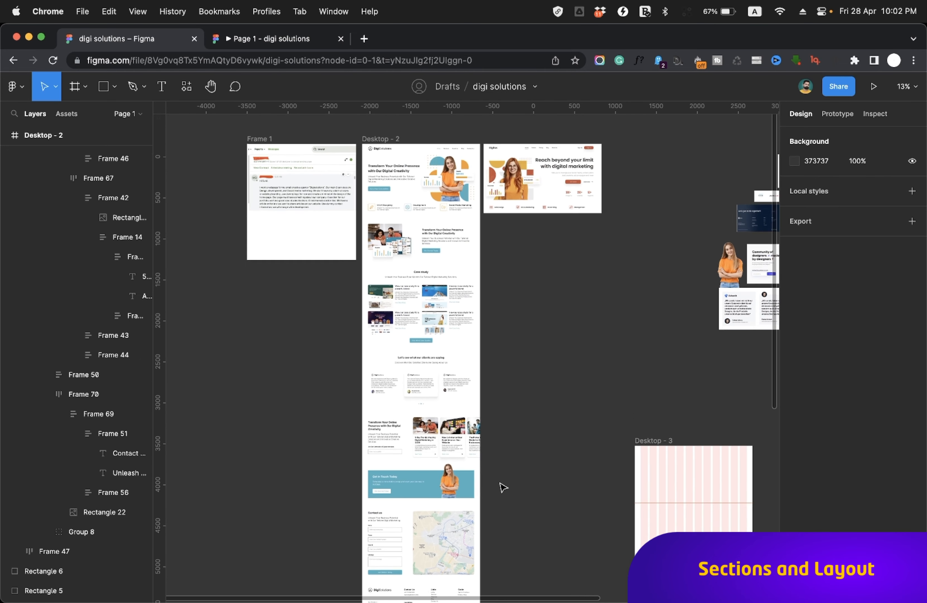
scroll(503, 487, "right", 5)
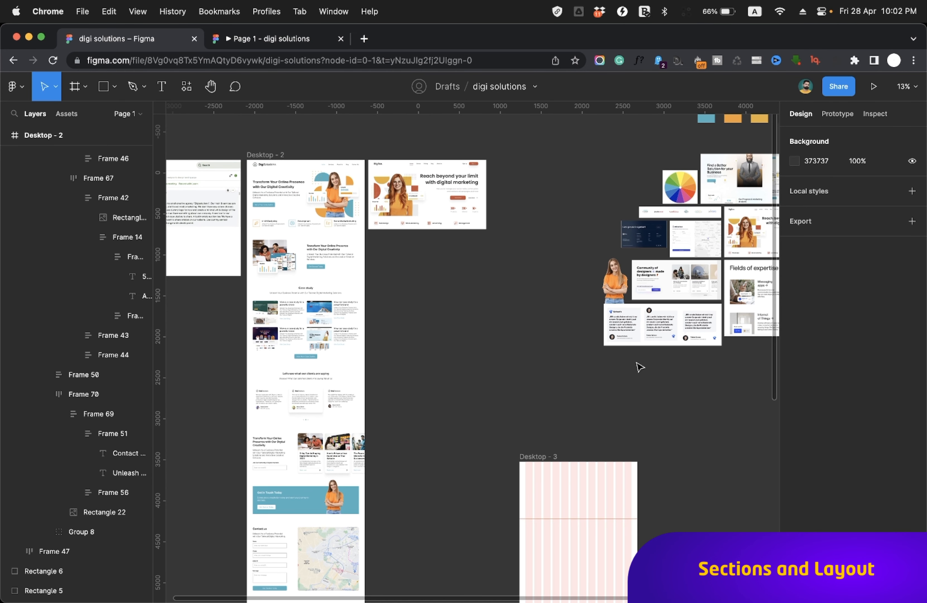
scroll(640, 367, "right", 7)
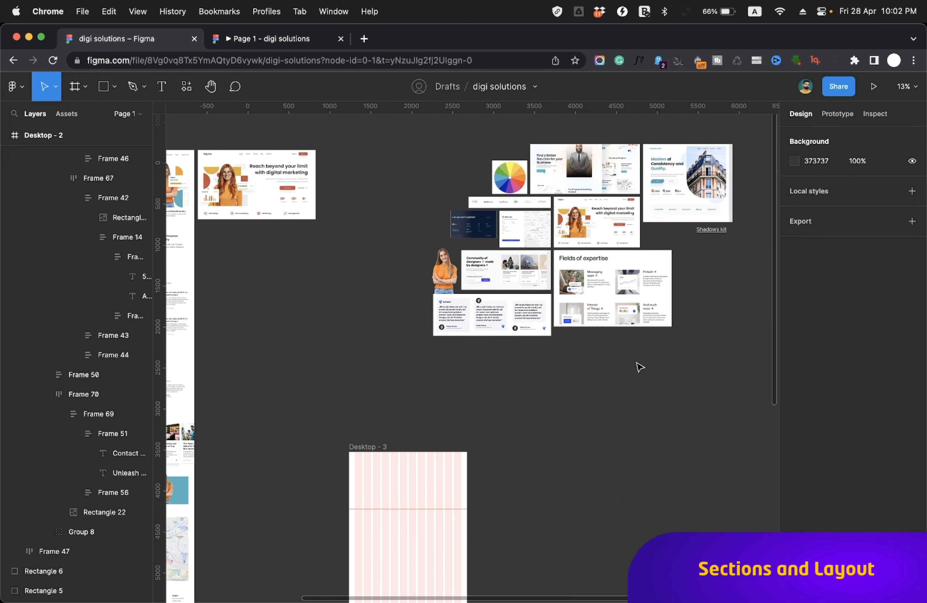
scroll(640, 367, "left", 5)
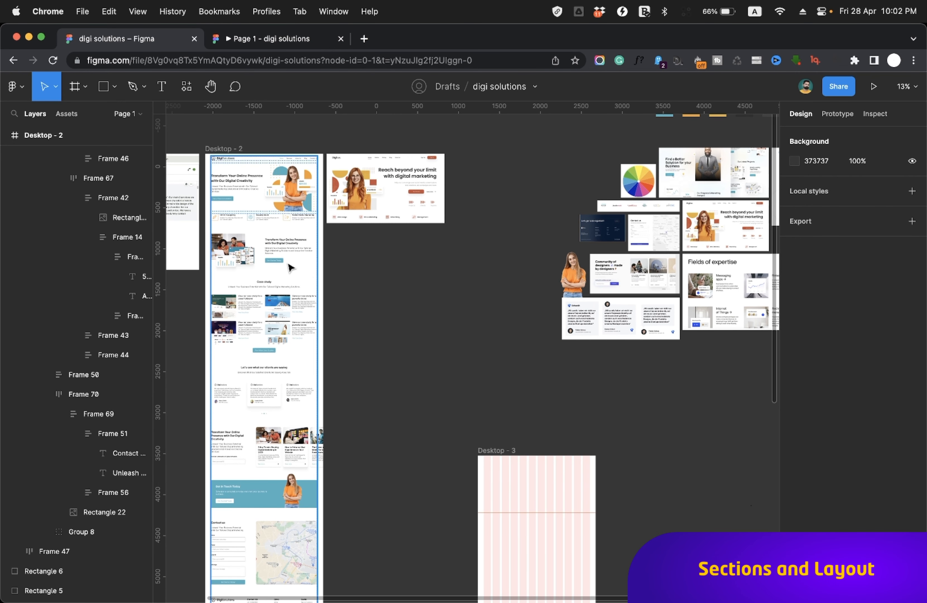
scroll(344, 278, "left", 1)
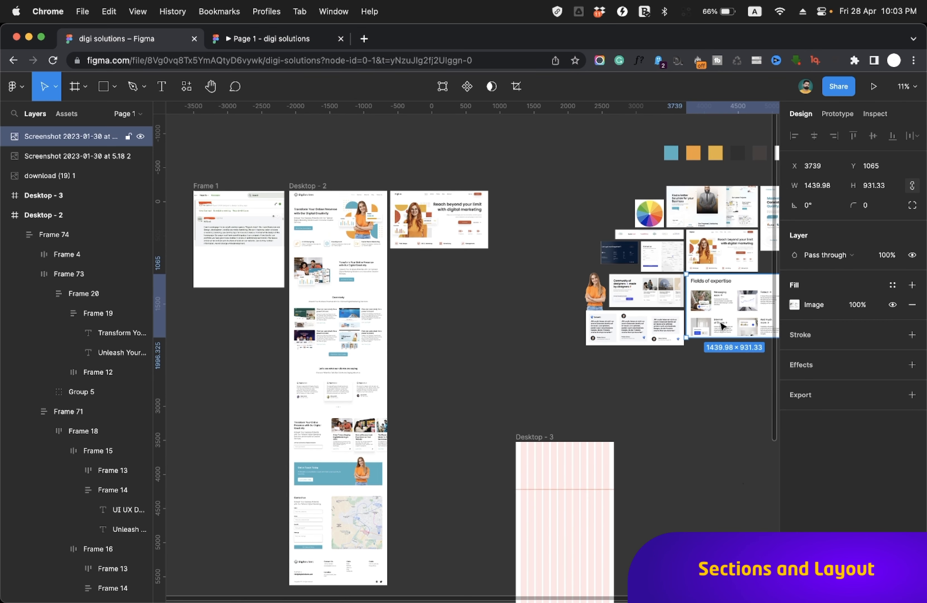
left_click_drag(722, 326, 428, 343)
key("shift+2")
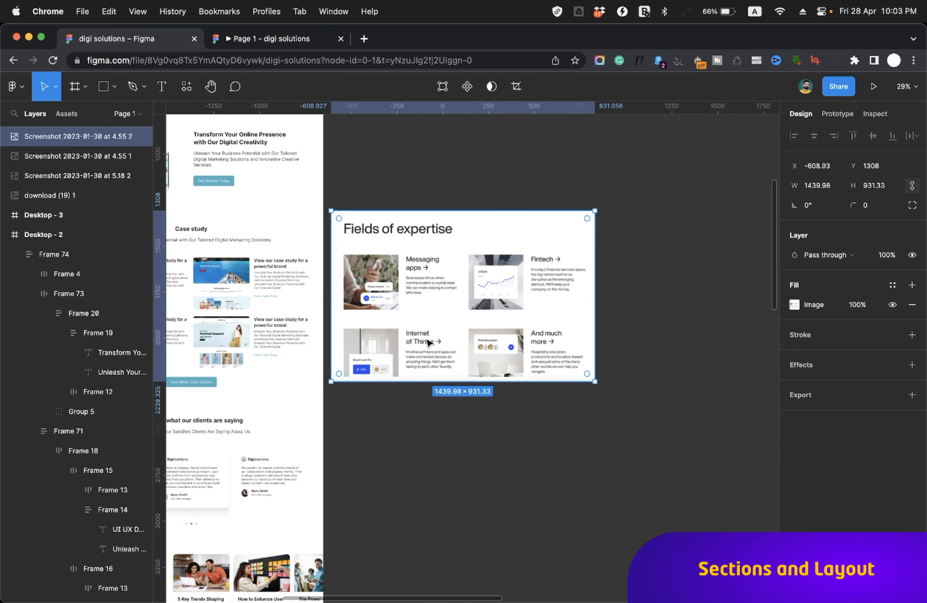
Shift the copied "Fields of expertise" reference slightly down to about Y 1370.7, level with the case study section.
scroll(428, 343, "up", 1)
scroll(428, 343, "left", 4)
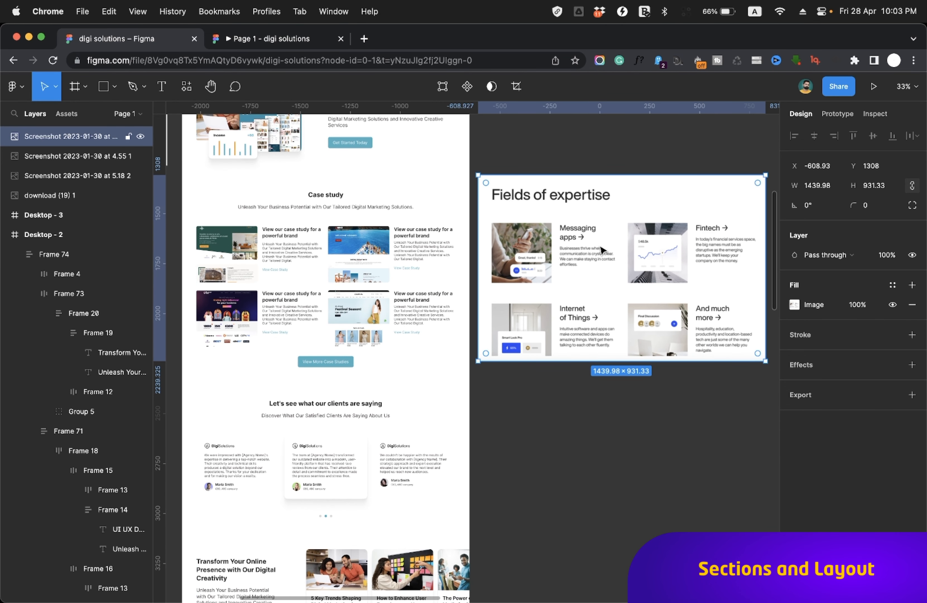
scroll(601, 249, "down", 2)
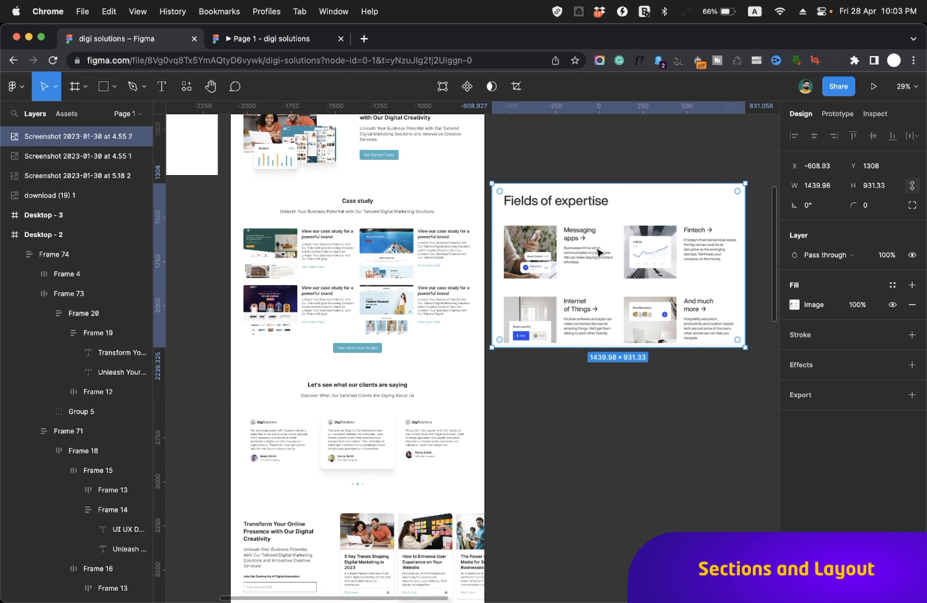
left_click_drag(599, 252, 597, 262)
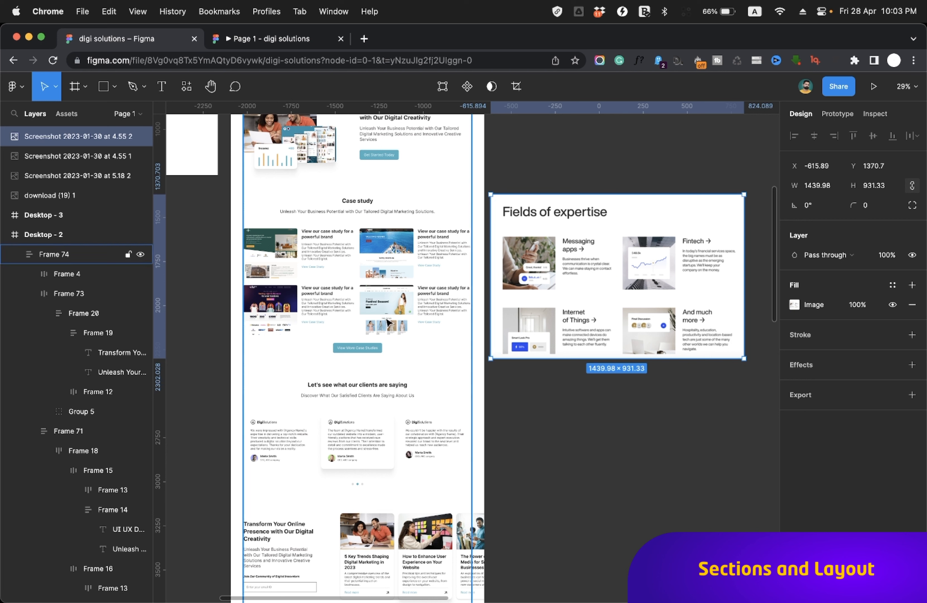
Place a copy of the three-card testimonials reference beside the client testimonial section, at about X -587.83, Y 2481.21, and compare the two.
scroll(362, 347, "down", 3)
scroll(362, 347, "down", 3)
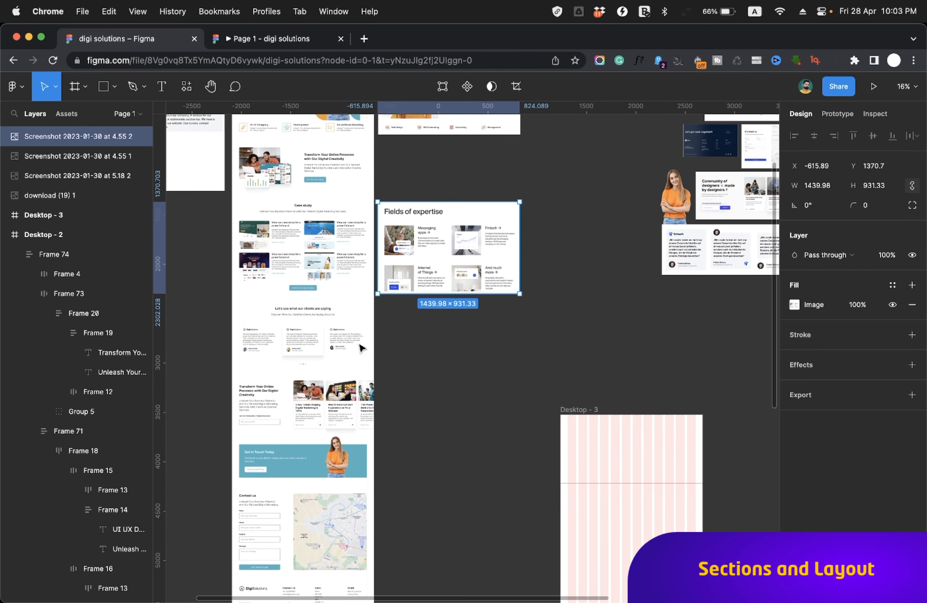
left_click_drag(665, 178, 390, 266)
scroll(390, 266, "up", 5)
scroll(394, 264, "down", 4)
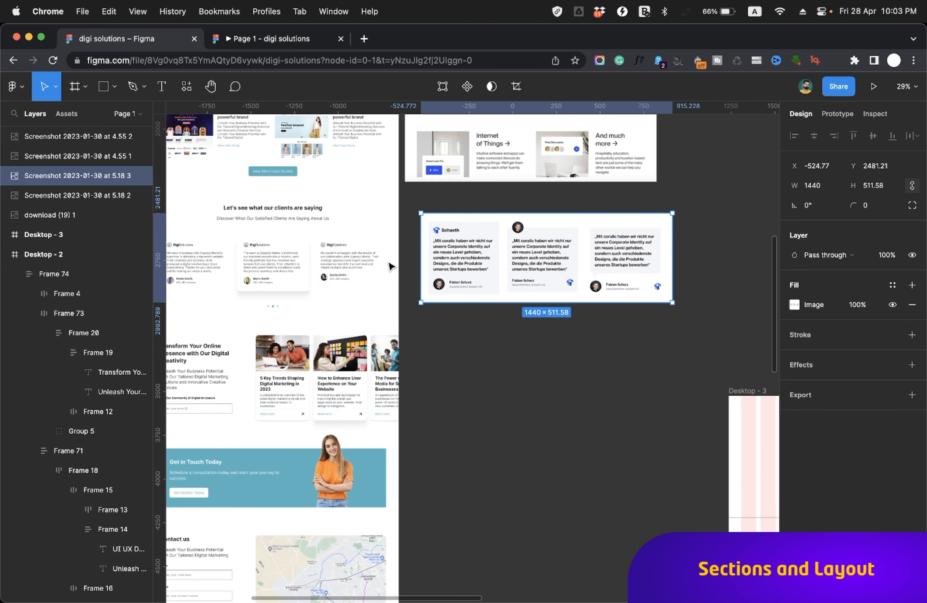
left_click_drag(520, 270, 512, 278)
scroll(508, 276, "up", 3)
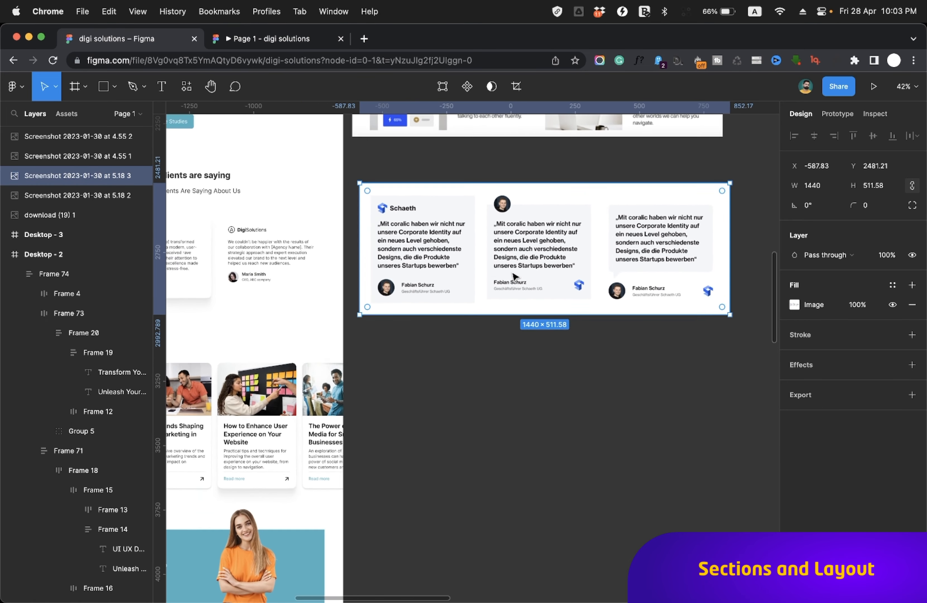
scroll(377, 231, "left", 3)
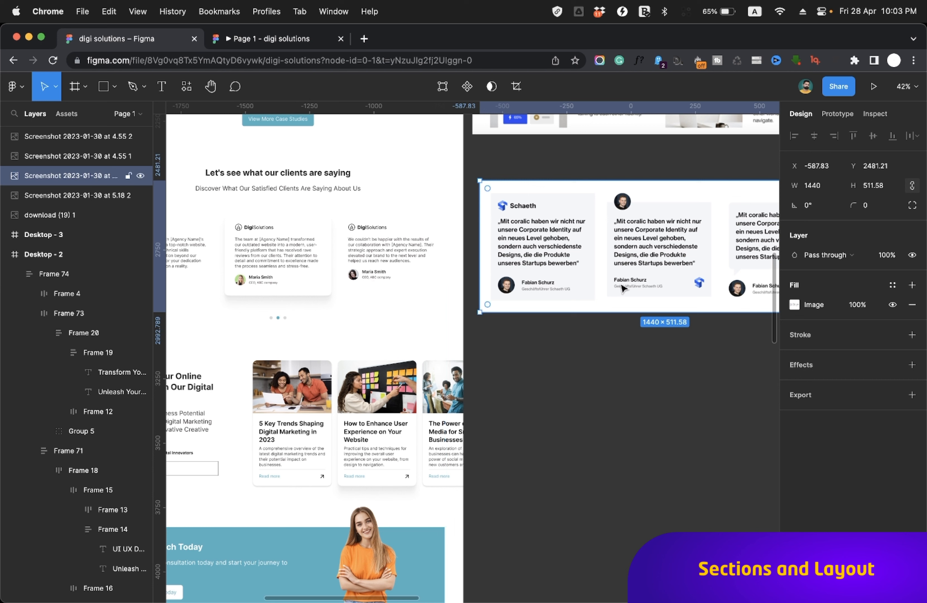
scroll(607, 288, "left", 4)
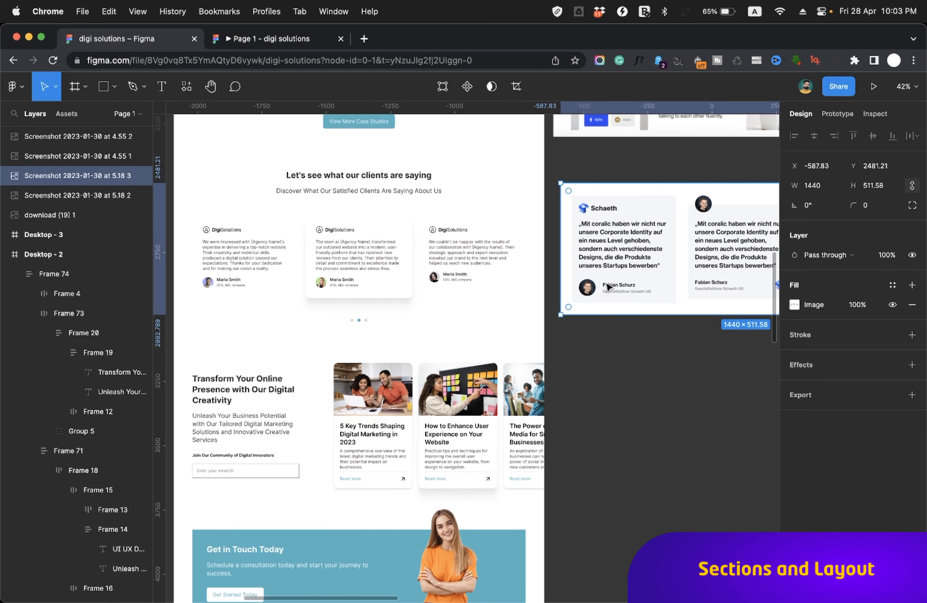
scroll(347, 274, "up", 5, "ctrl")
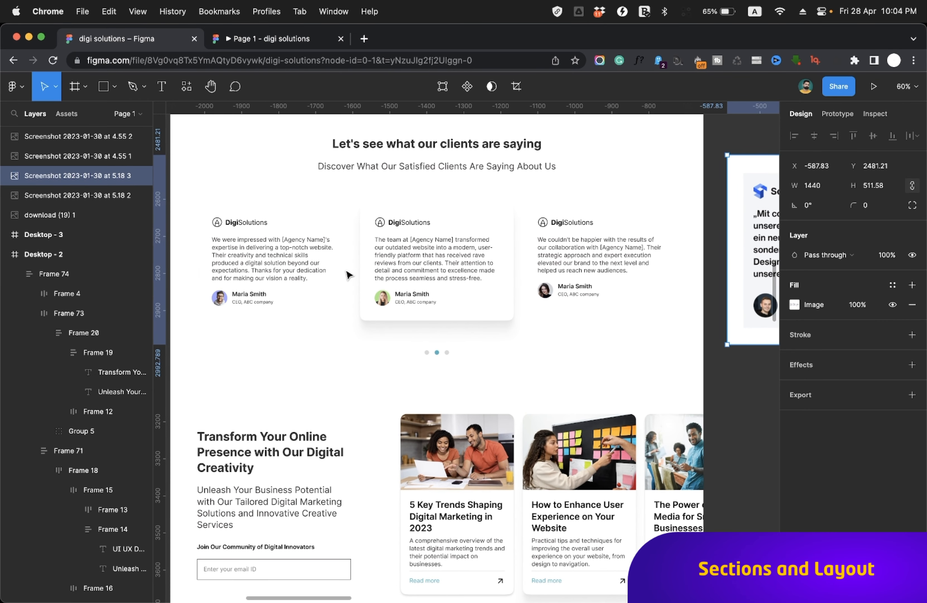
Place a copy of the "Community of designers" reference from the moodboard below the copied testimonials reference.
scroll(347, 275, "down", 10, "ctrl")
scroll(354, 341, "right", 8)
scroll(358, 343, "up", 3)
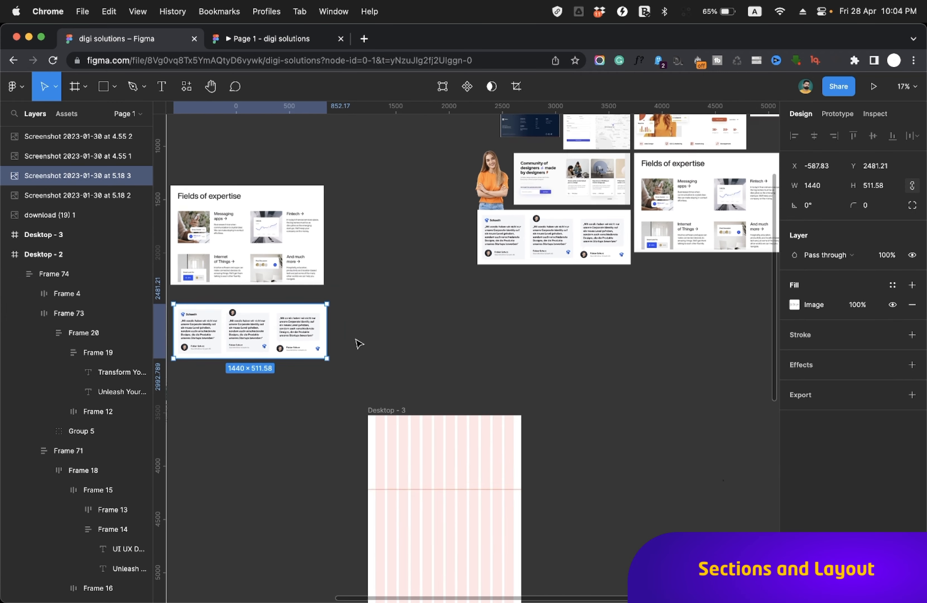
scroll(357, 340, "right", 1)
scroll(356, 342, "down", 2, "ctrl")
right_click(538, 218)
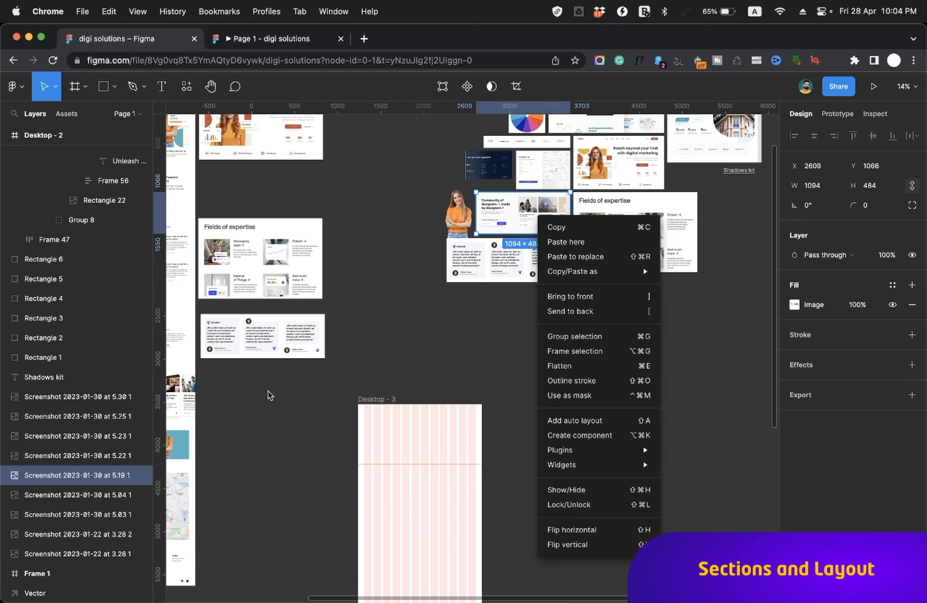
key("Escape")
left_click_drag(542, 219, 299, 409, "alt")
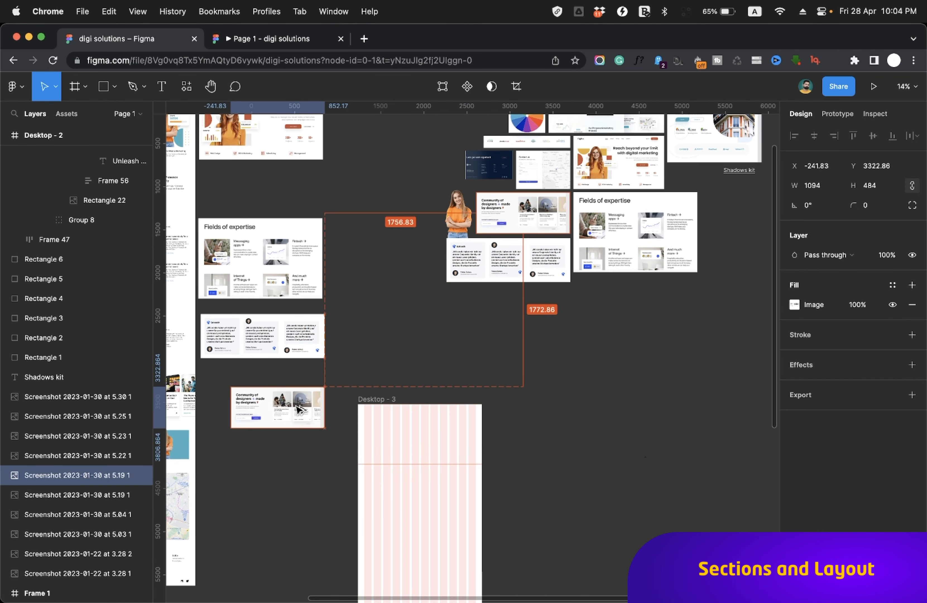
Align the copied "Community of designers" reference with the testimonials copy at X -587.83, Y 3195.52, and compare it with the blog section.
scroll(300, 409, "left", 6)
scroll(300, 408, "up", 8, "ctrl")
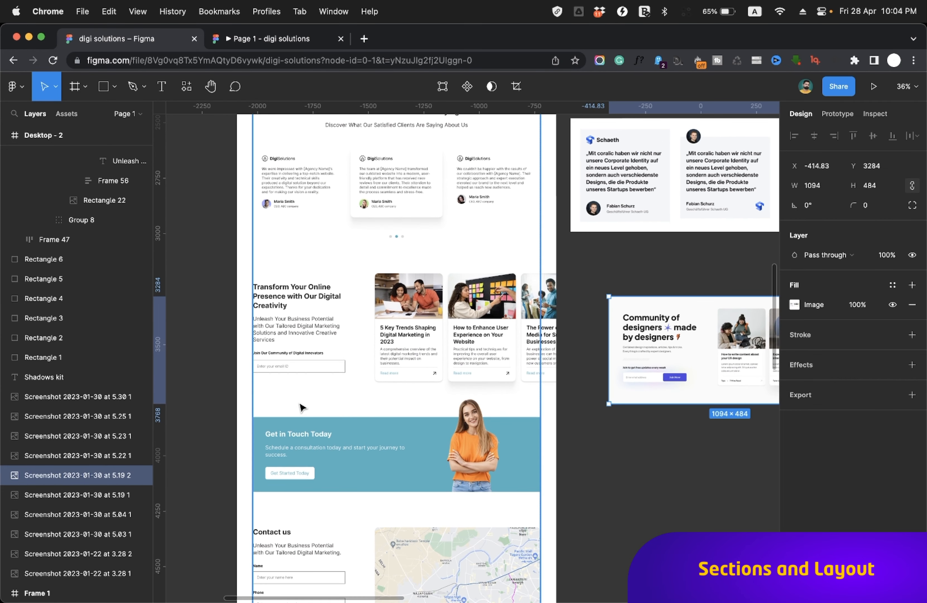
left_click_drag(732, 360, 696, 340)
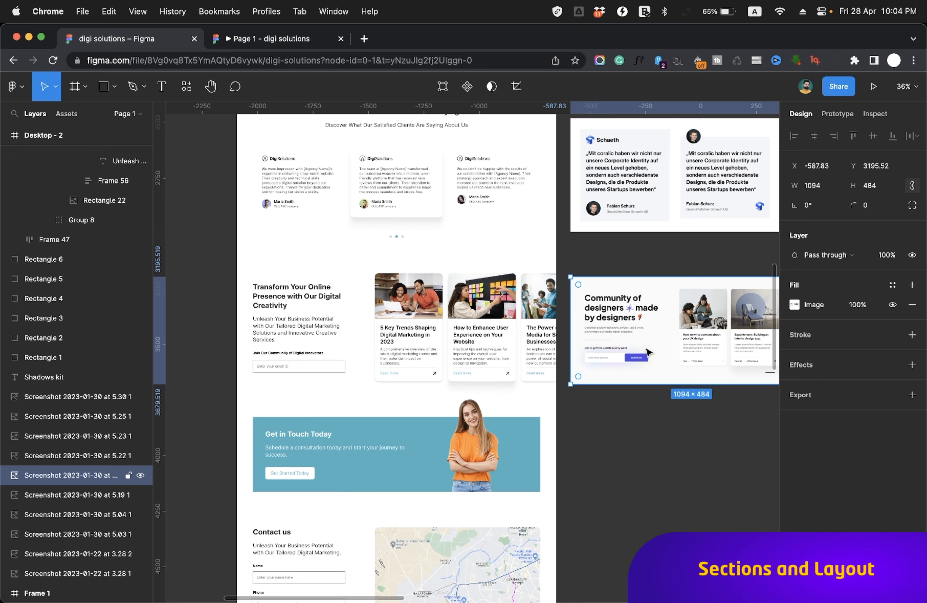
scroll(649, 353, "right", 2)
scroll(649, 353, "down", 1)
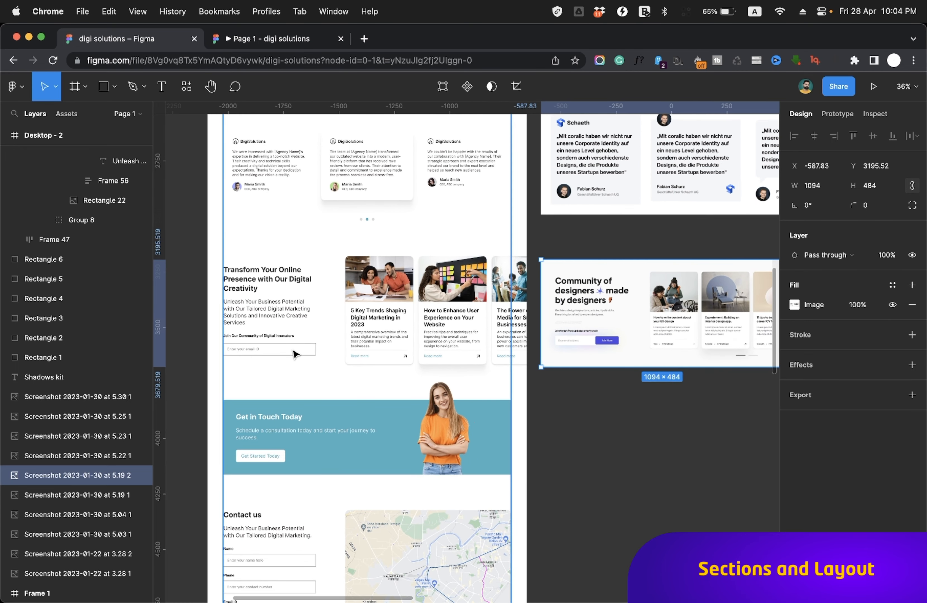
scroll(294, 354, "right", 2)
scroll(294, 354, "down", 1)
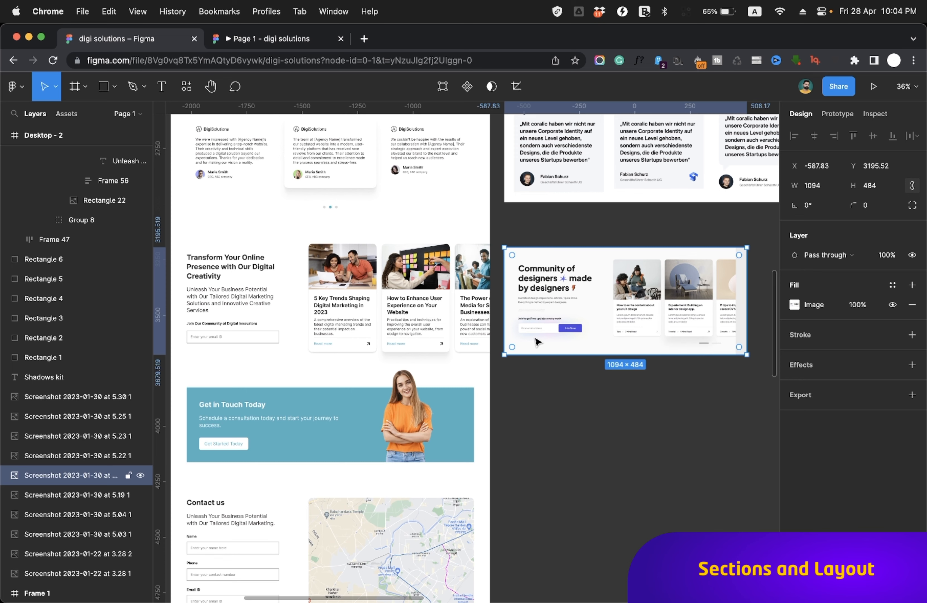
scroll(536, 341, "down", 6)
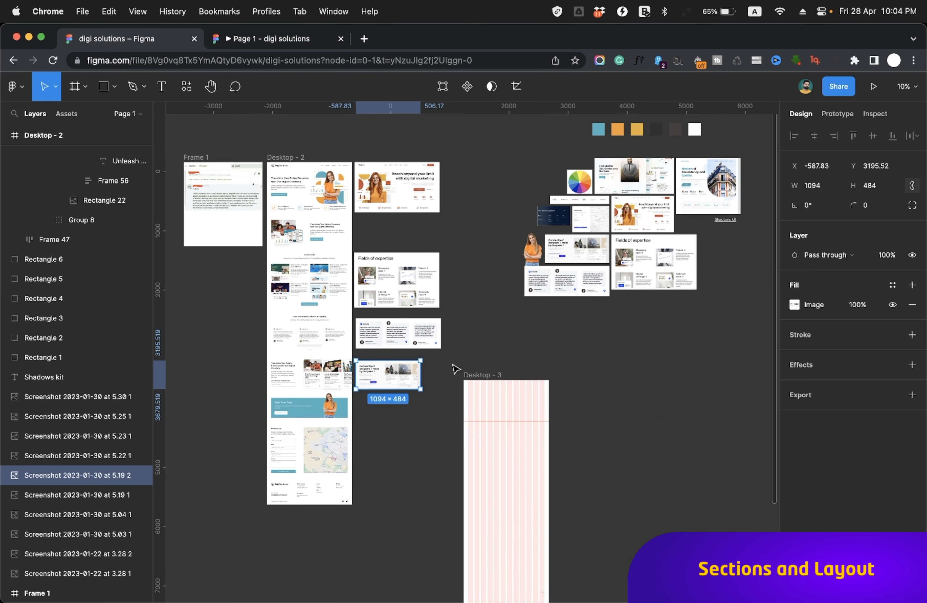
scroll(317, 412, "up", 4)
left_click(261, 414)
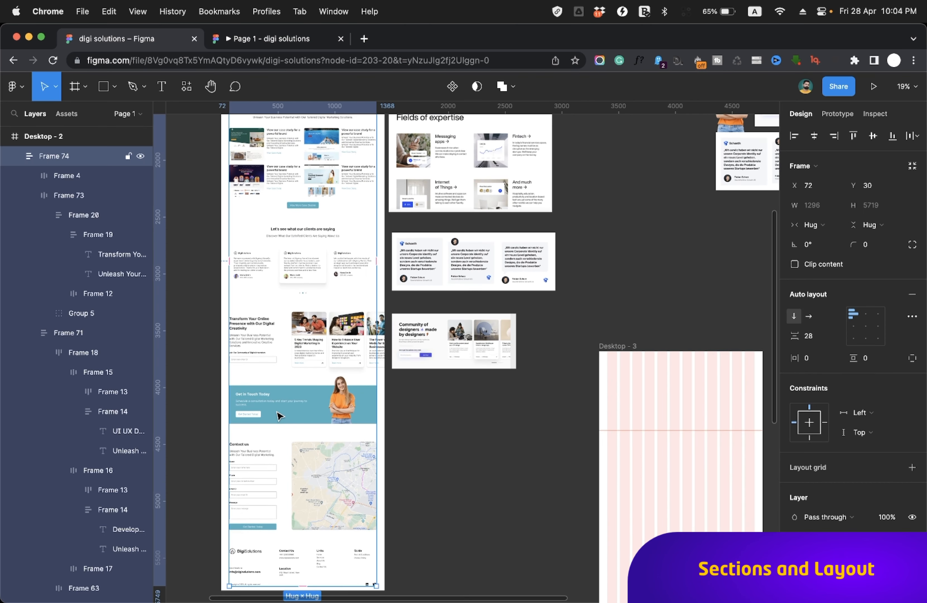
right_click(280, 416)
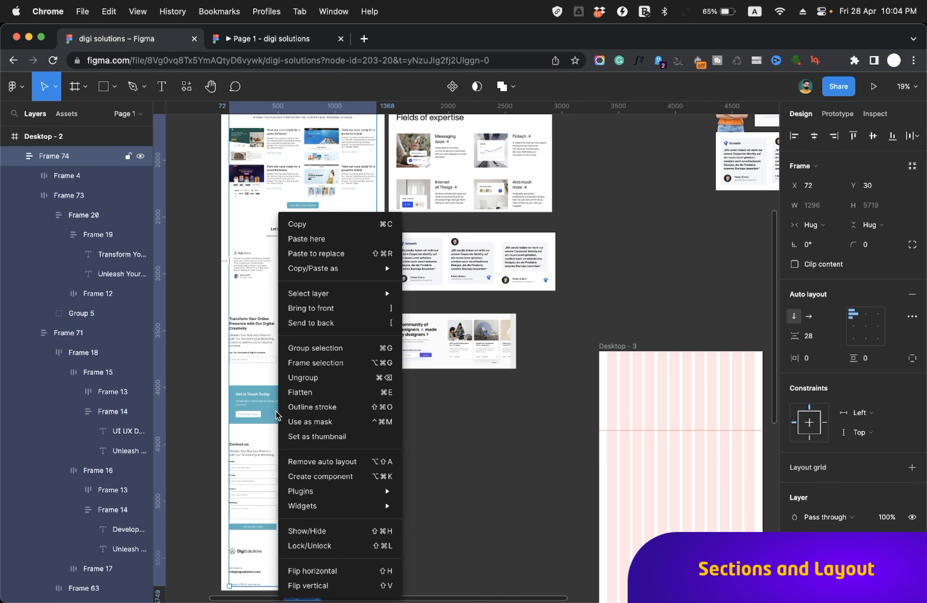
left_click(500, 449)
Place a copy of the "Contact us" form-and-map reference from the moodboard below the copied "Community of designers" reference.
scroll(505, 450, "down", 4)
scroll(505, 450, "right", 3)
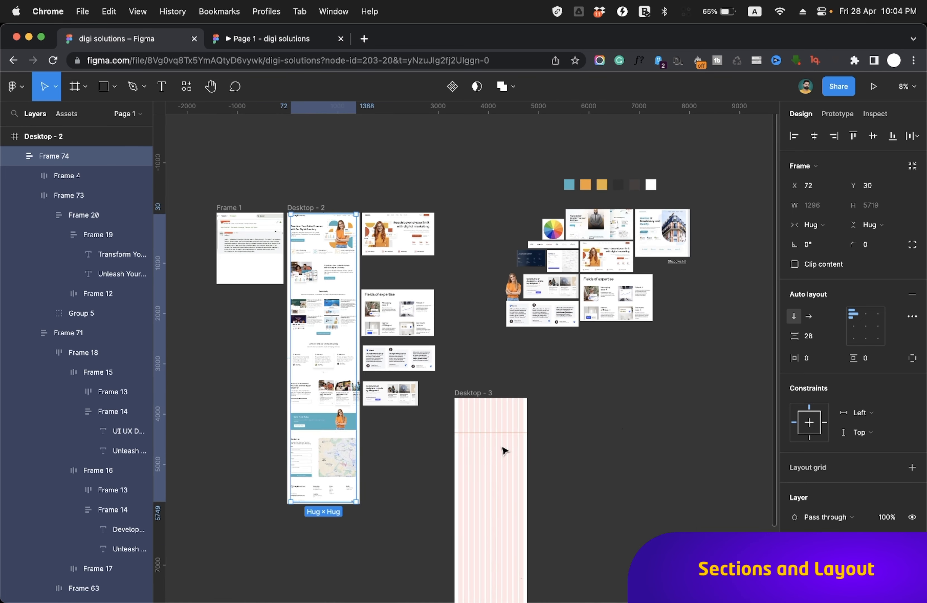
scroll(555, 367, "up", 5)
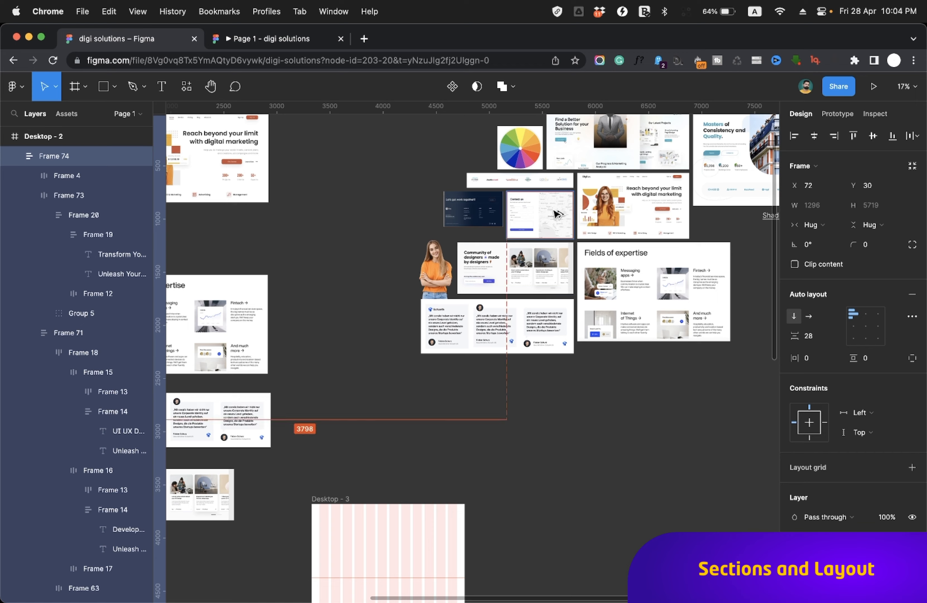
left_click_drag(556, 221, 235, 558)
scroll(233, 557, "down", 5)
scroll(233, 558, "left", 6)
scroll(233, 555, "up", 5)
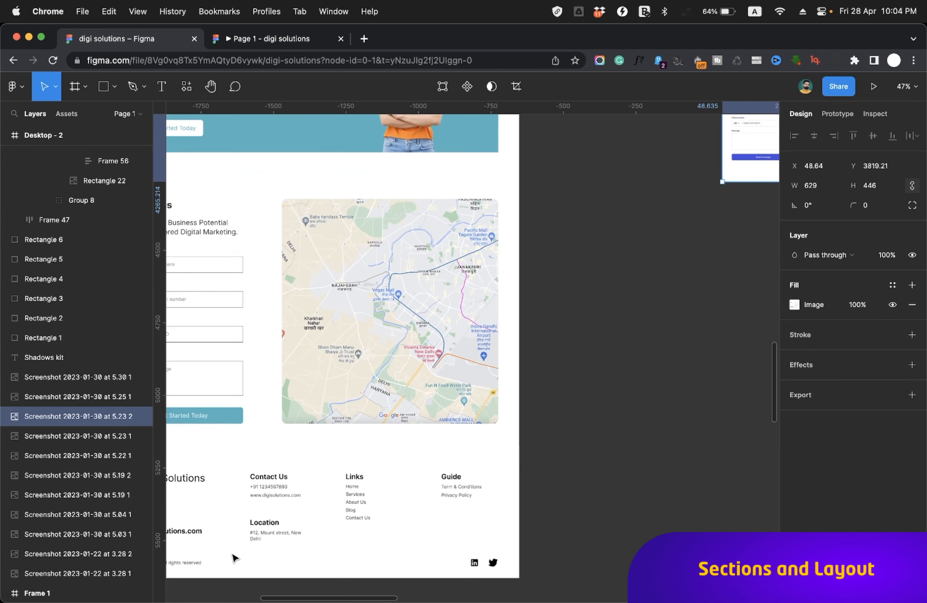
Enlarge the copied "Contact us" reference to about 1425 × 1011 and position it beside the contact section of Desktop - 2.
left_click(234, 556)
scroll(234, 555, "down", 3)
left_click_drag(605, 285, 490, 363)
scroll(490, 363, "down", 3)
scroll(490, 363, "left", 5)
left_click_drag(640, 339, 782, 446)
left_click_drag(637, 392, 621, 387)
scroll(622, 392, "down", 3)
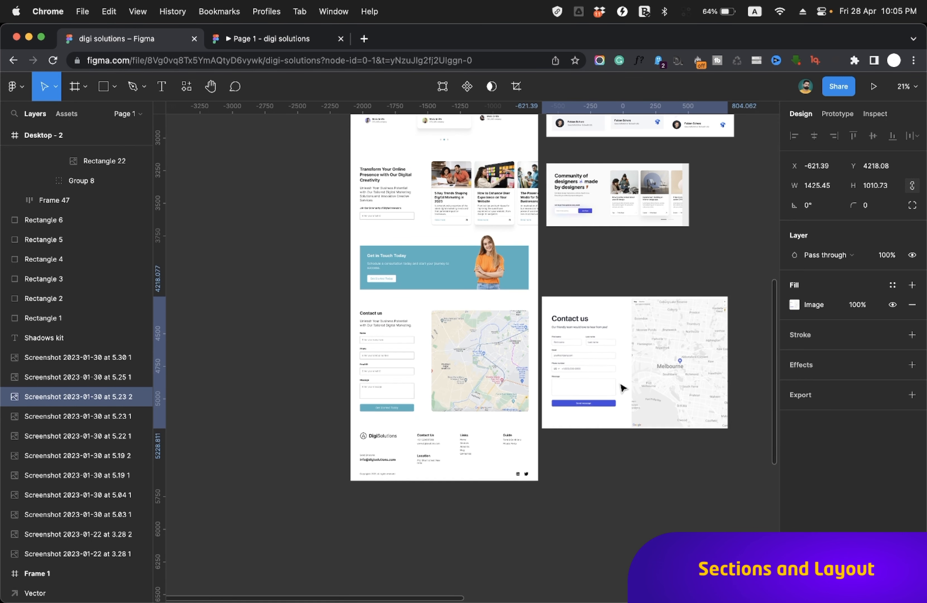
scroll(621, 387, "up", 3)
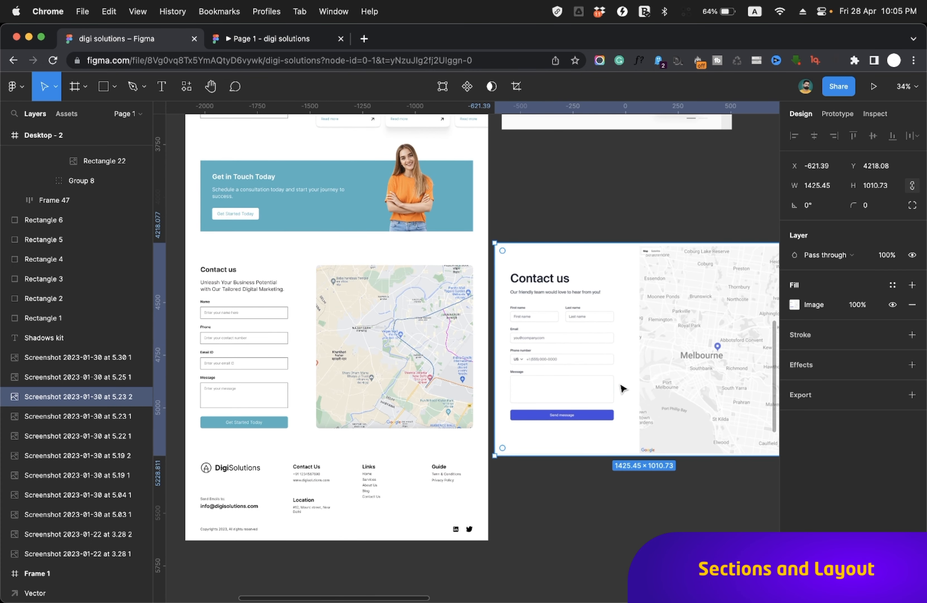
scroll(623, 388, "down", 2)
scroll(623, 388, "right", 1)
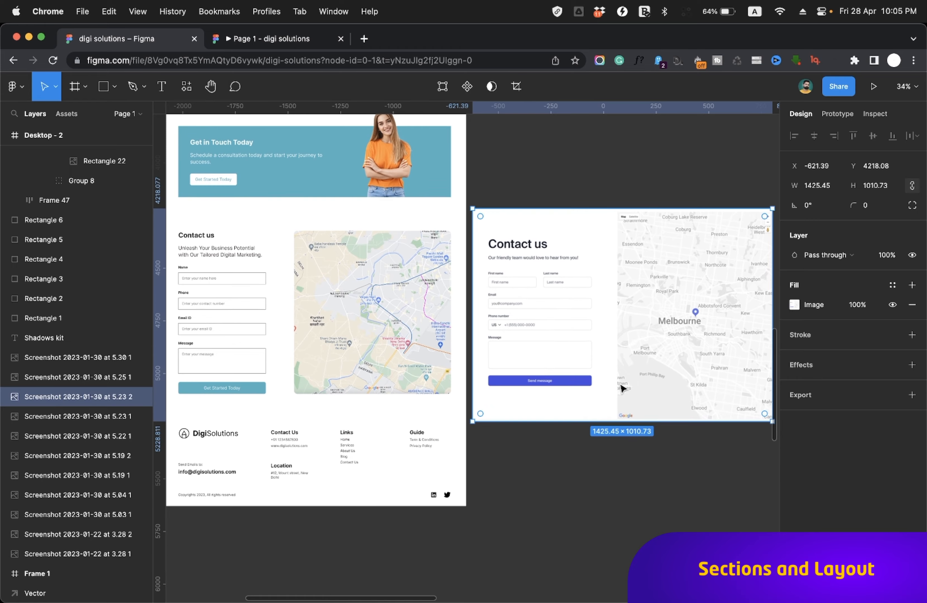
Place a copy of the dark "Let's get work together!!" footer reference beside the footer of Desktop - 2.
scroll(623, 388, "down", 10)
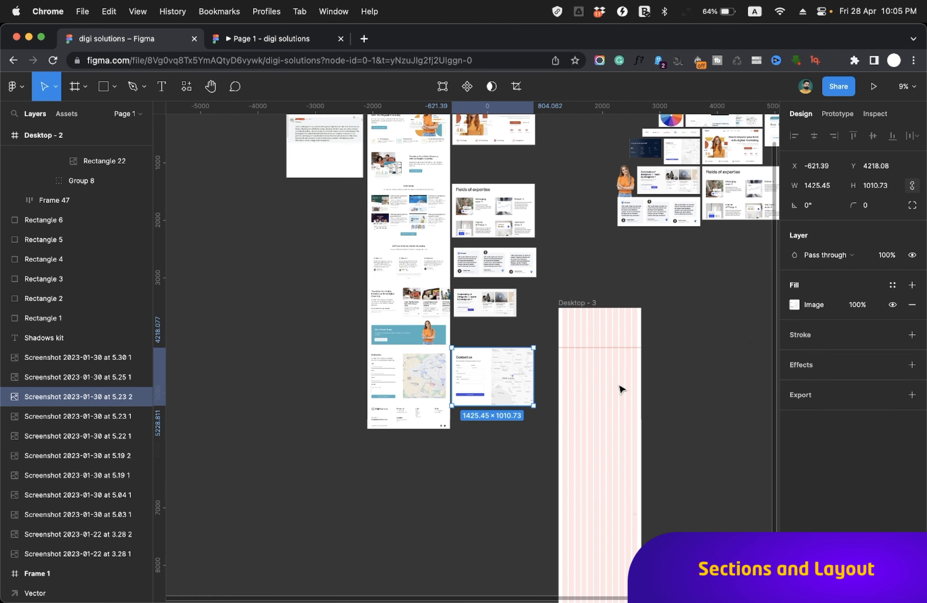
left_click_drag(645, 151, 335, 432)
scroll(335, 431, "up", 8)
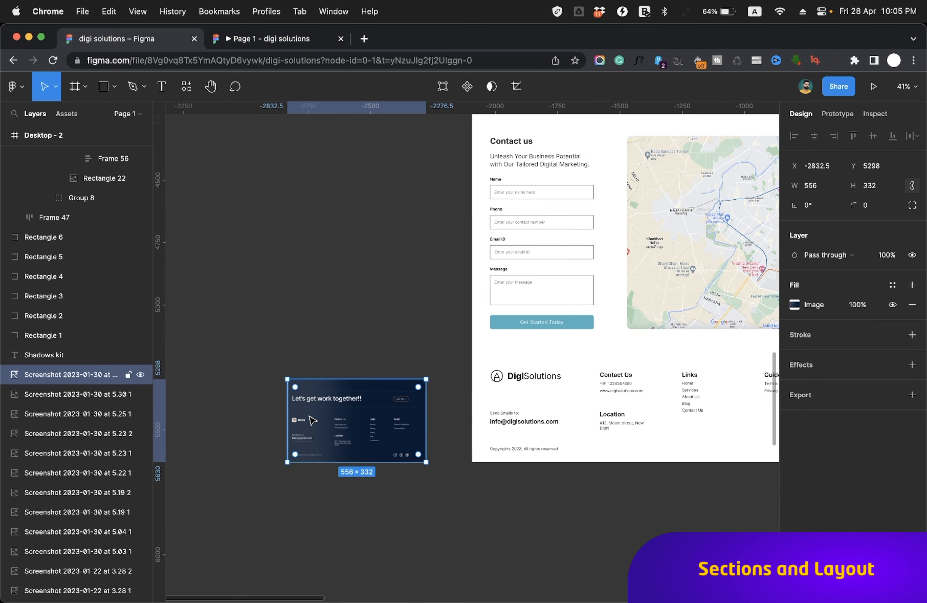
Enlarge the copied dark footer reference to about 1037 × 619 and compare its layout with the DigiSolutions footer.
left_click_drag(284, 380, 251, 331)
scroll(190, 328, "right", 2)
scroll(190, 328, "down", 1)
scroll(250, 331, "down", 2)
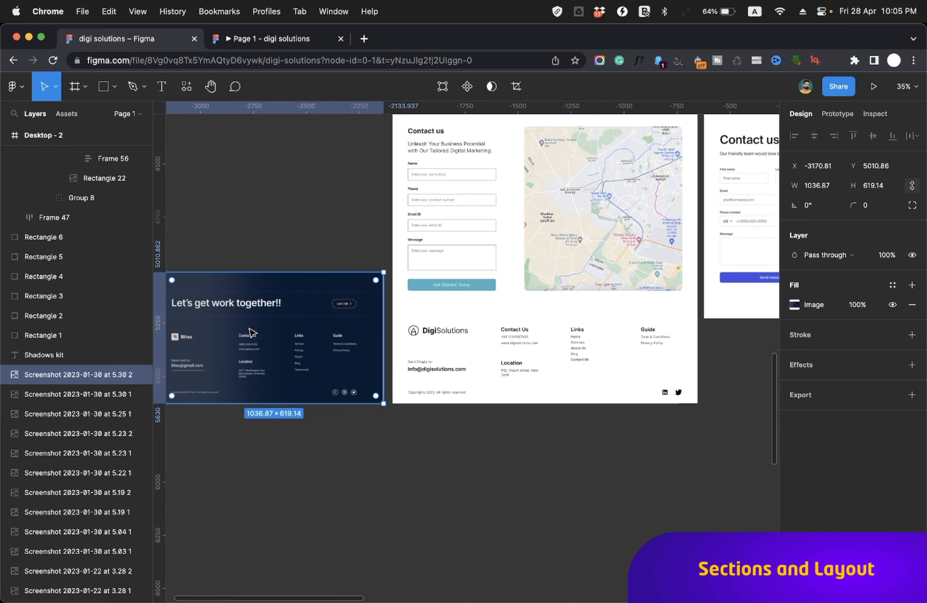
scroll(252, 332, "left", 3)
scroll(252, 332, "up", 3)
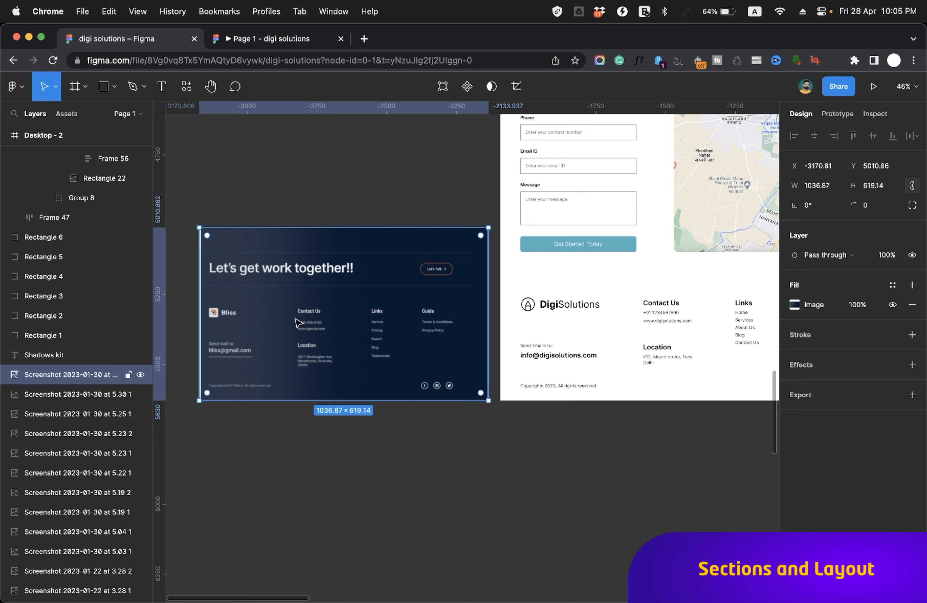
Compare the DigiSolutions footer columns with the dark footer reference, and review the whole Desktop - 2 layout beside the copied references.
scroll(394, 335, "right", 3)
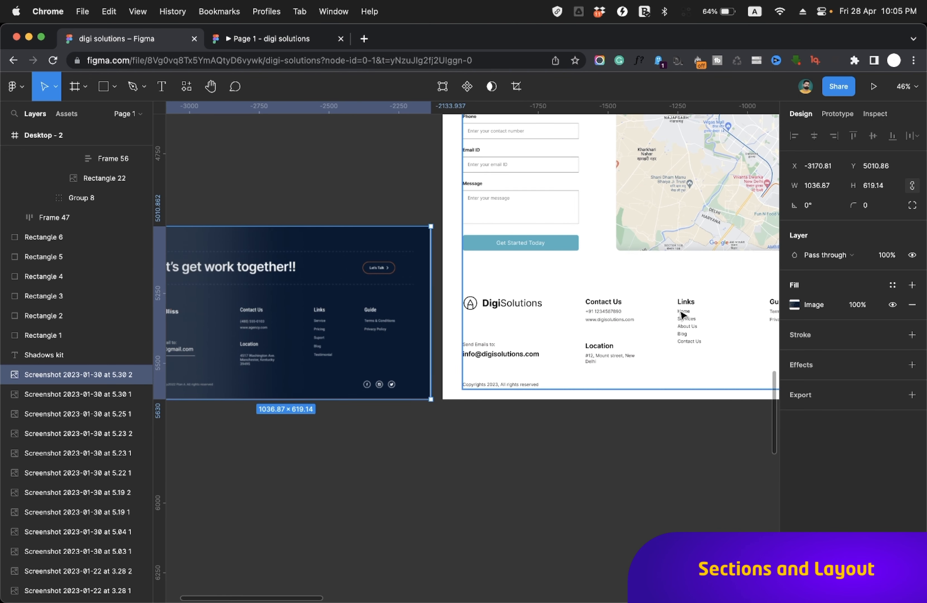
scroll(693, 325, "right", 3)
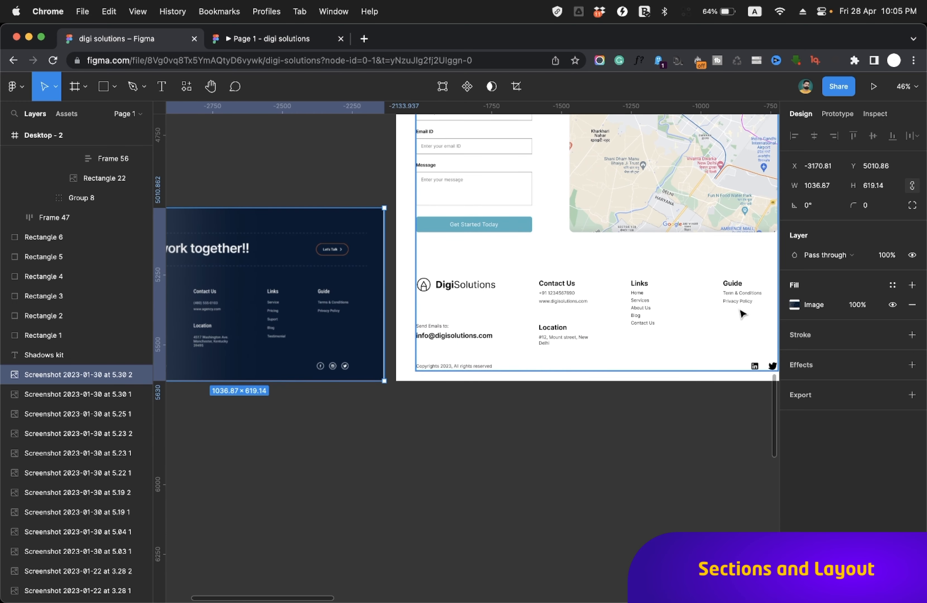
scroll(745, 372, "right", 4)
scroll(696, 378, "left", 10)
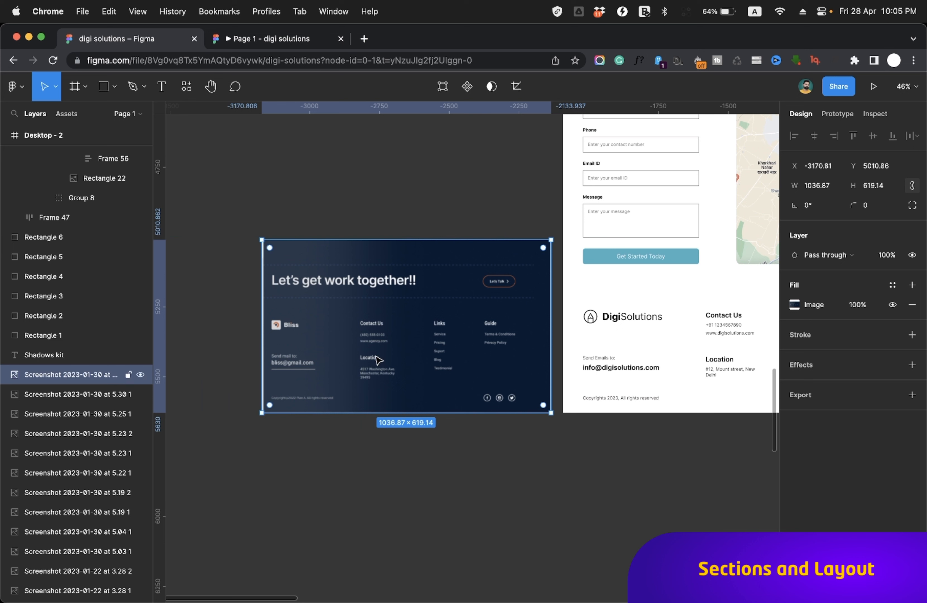
scroll(378, 360, "down", 10)
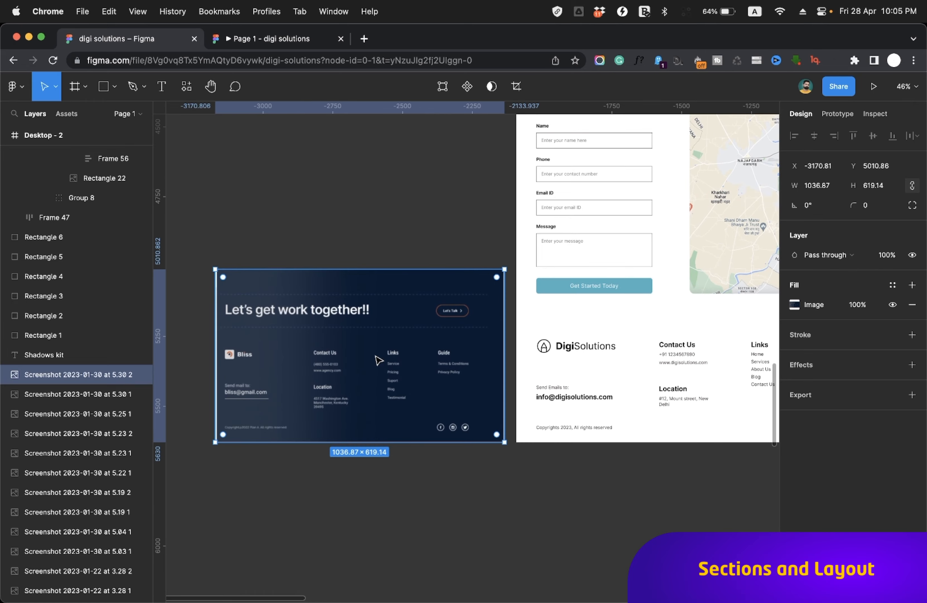
scroll(378, 359, "down", 2)
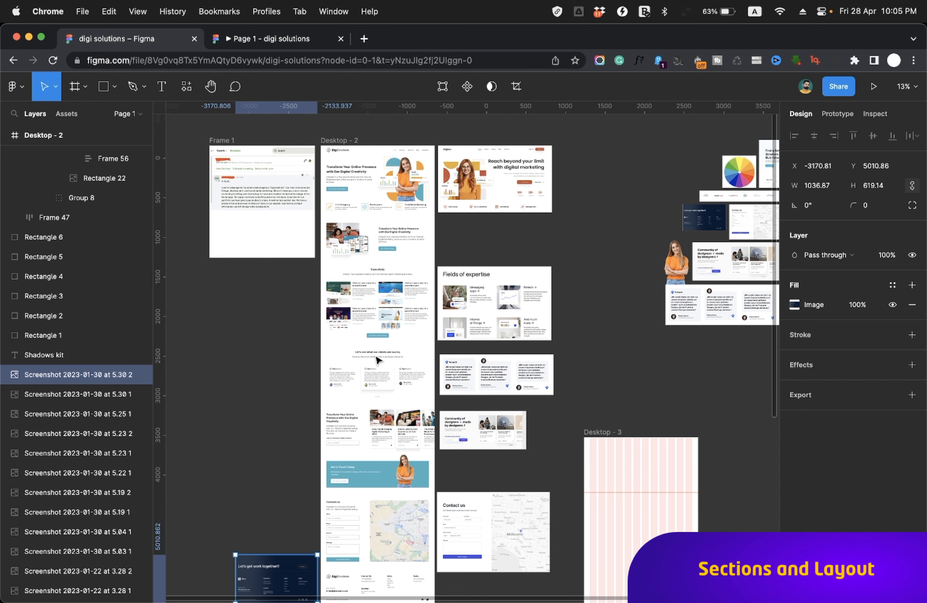
scroll(378, 360, "up", 5)
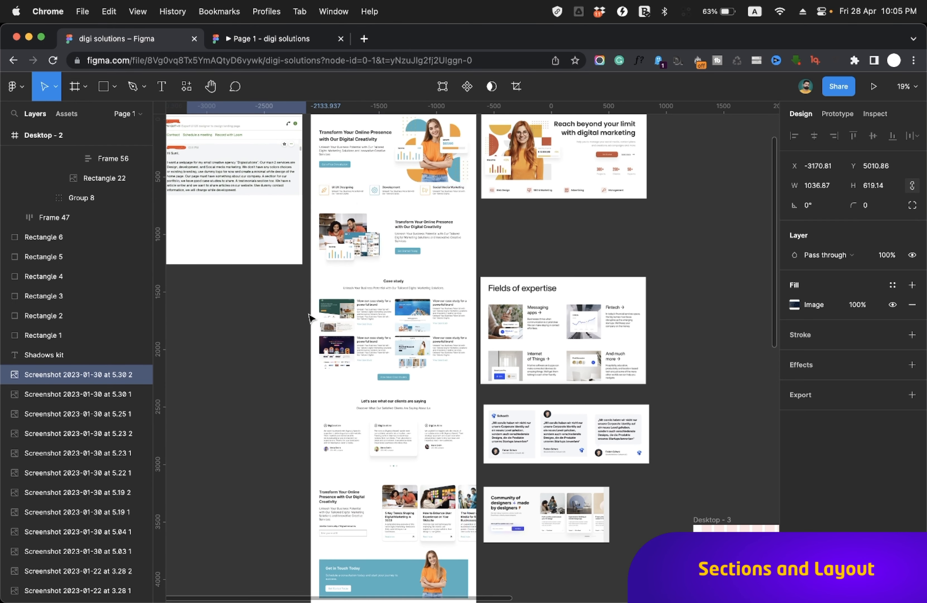
scroll(386, 489, "left", 3)
scroll(386, 489, "down", 1)
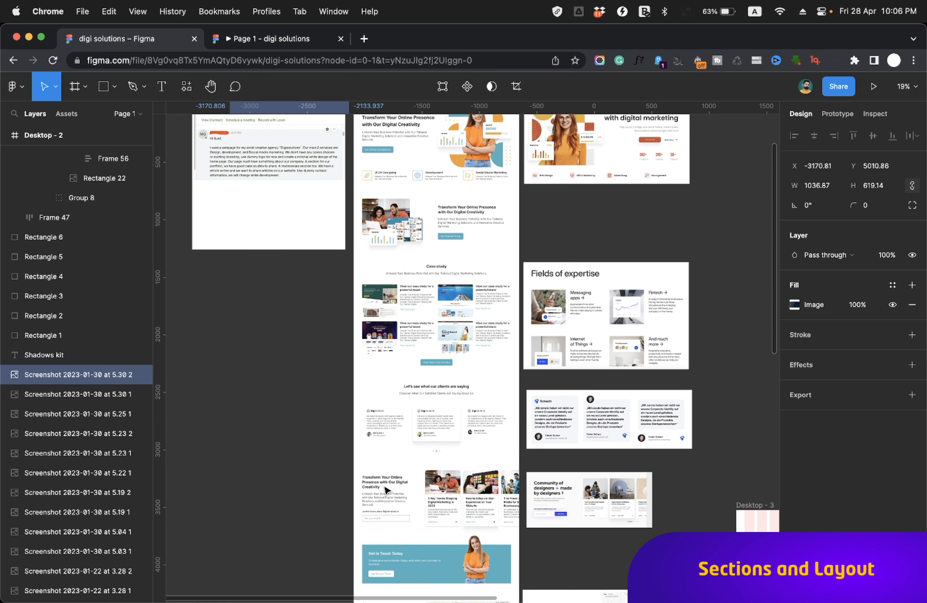
scroll(385, 489, "up", 3)
scroll(385, 489, "right", 1)
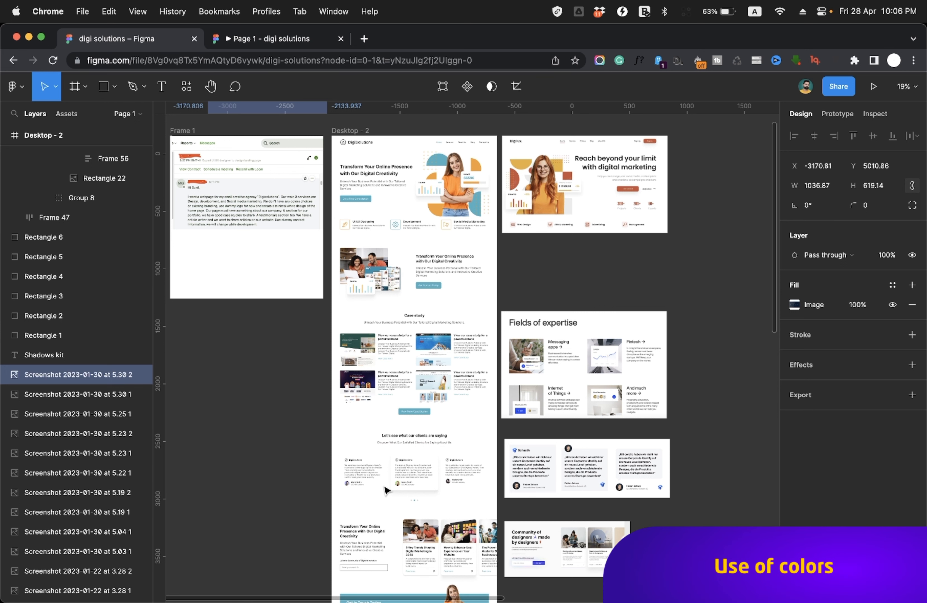
Select the colour swatches above the moodboard, covering all six, the sky blue, orange and yellow group, and the dark, light and white group.
scroll(385, 489, "right", 12)
scroll(386, 489, "up", 5)
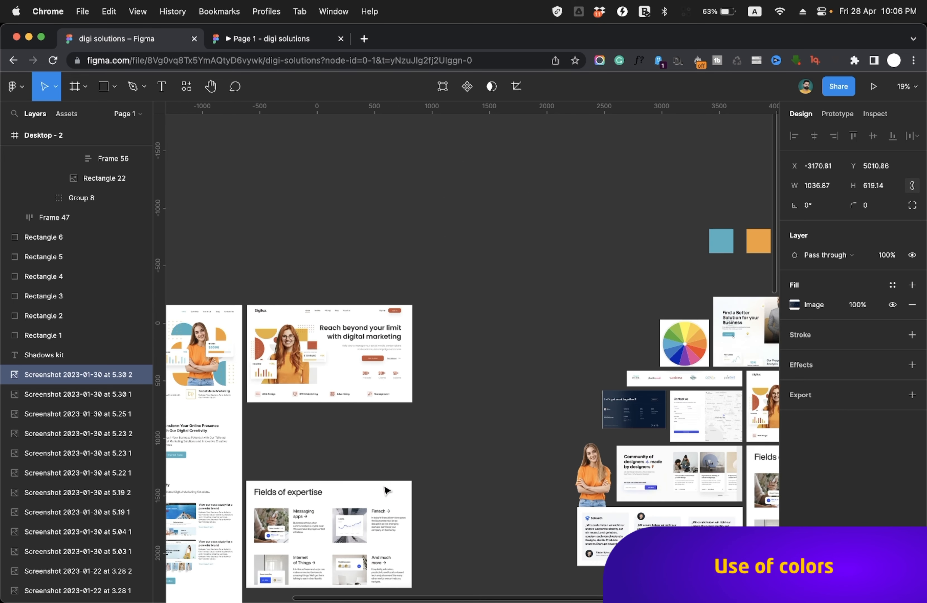
left_click_drag(508, 207, 695, 301)
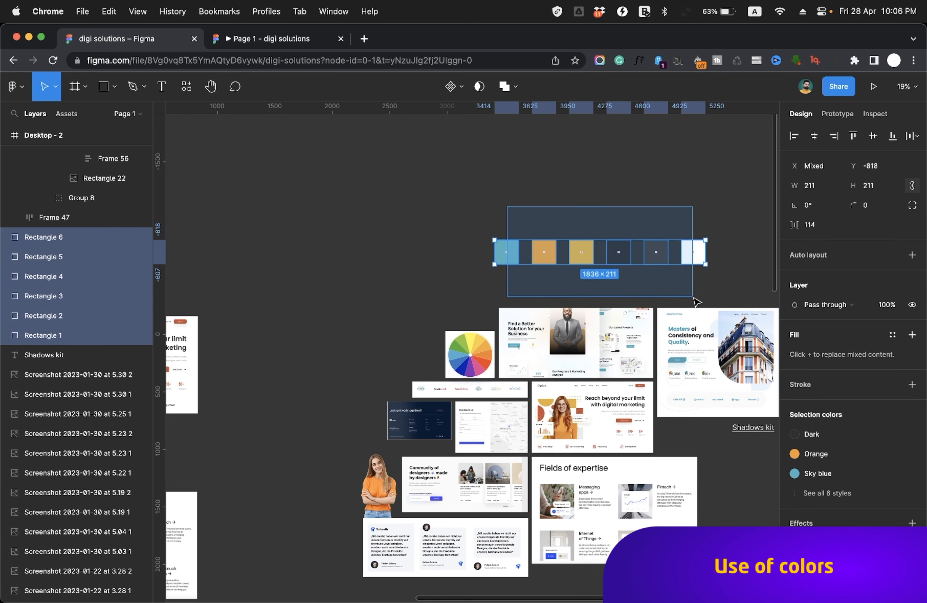
left_click(695, 300)
scroll(697, 302, "up", 5)
left_click_drag(371, 159, 497, 254)
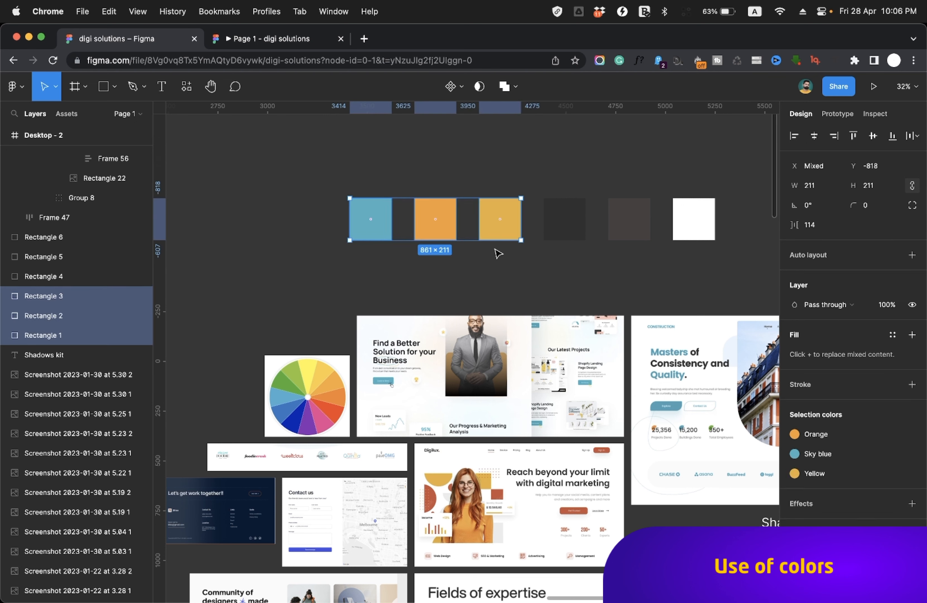
left_click_drag(560, 186, 689, 239)
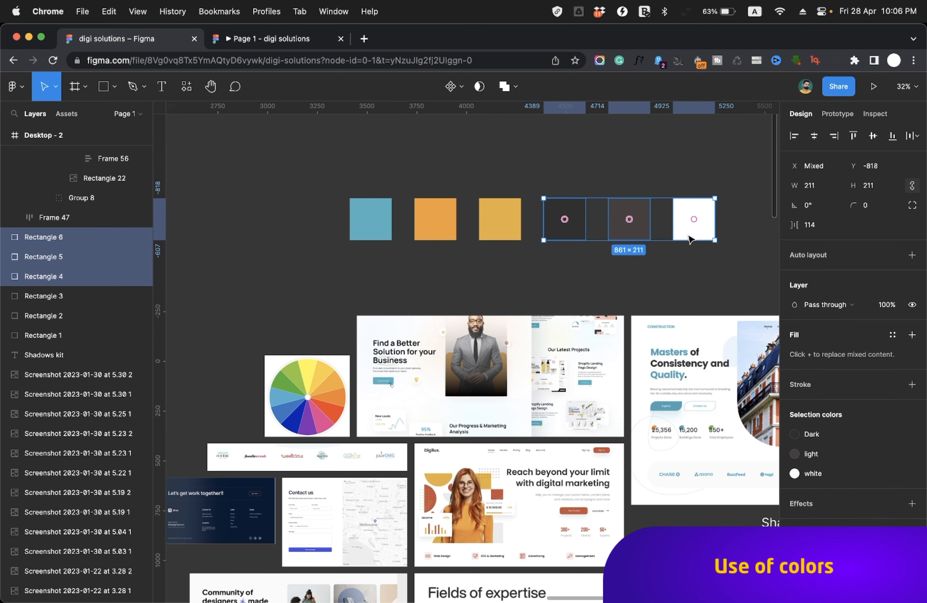
Examine the sky blue, orange and yellow swatches against the colour wheel, and single out the sky blue swatch.
scroll(690, 240, "left", 3)
left_click_drag(395, 153, 562, 233)
scroll(562, 234, "down", 3)
scroll(562, 234, "left", 3)
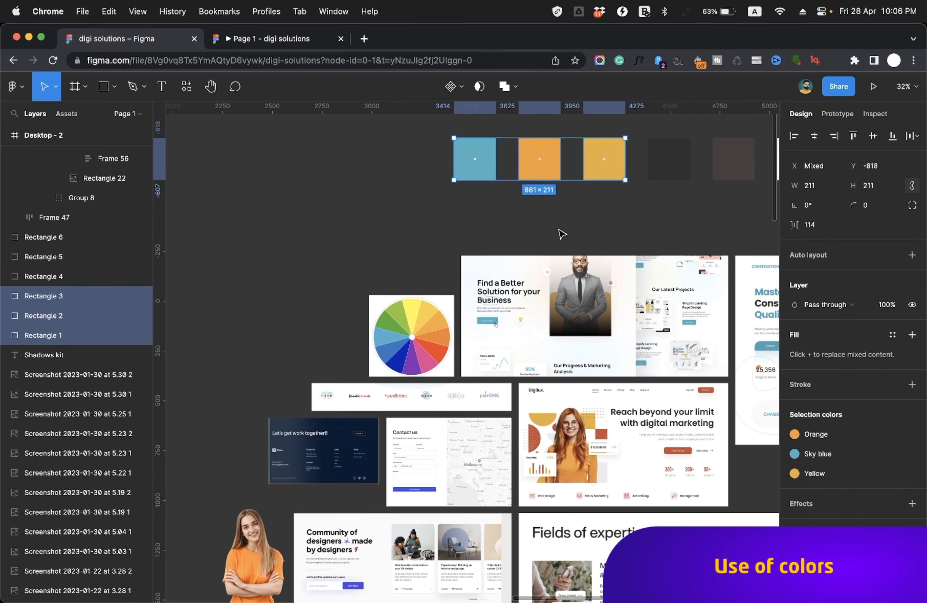
left_click(559, 232)
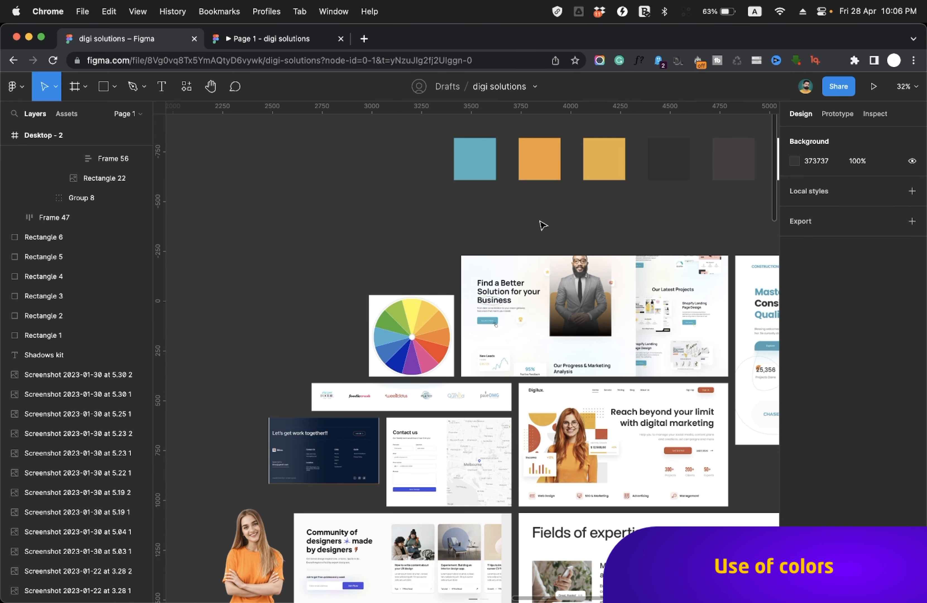
scroll(543, 226, "left", 3)
scroll(543, 225, "up", 2)
left_click(541, 211)
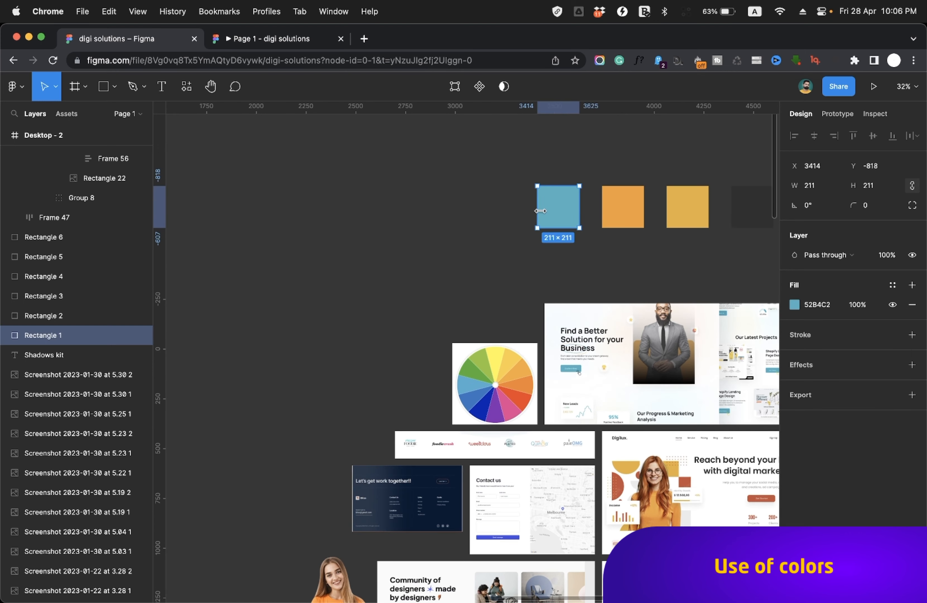
Select the main content frame of Desktop - 2 and examine where the sky blue appears from the hero to the "Get in Touch Today" banner.
scroll(542, 214, "left", 15)
scroll(542, 214, "down", 5)
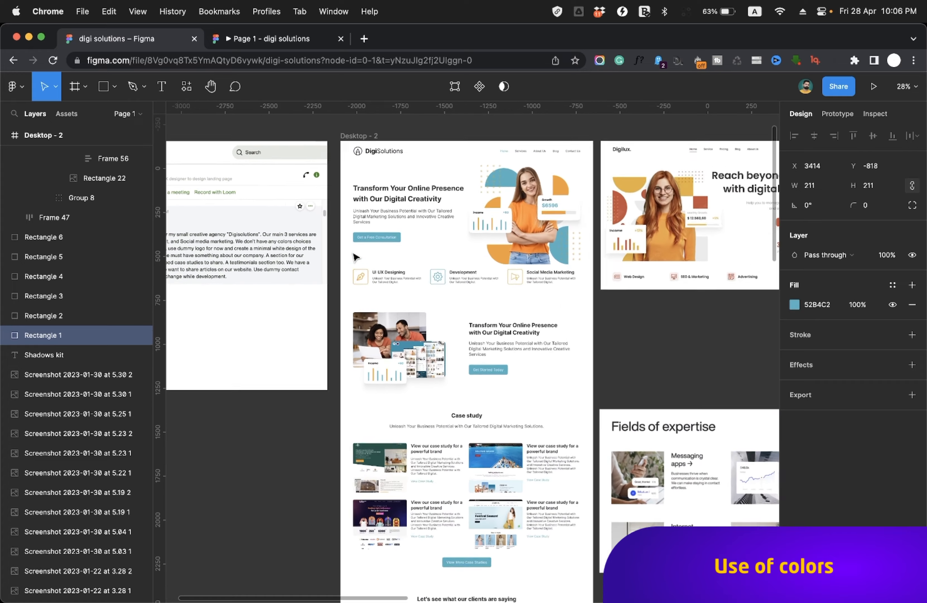
scroll(356, 257, "up", 2)
left_click(396, 234)
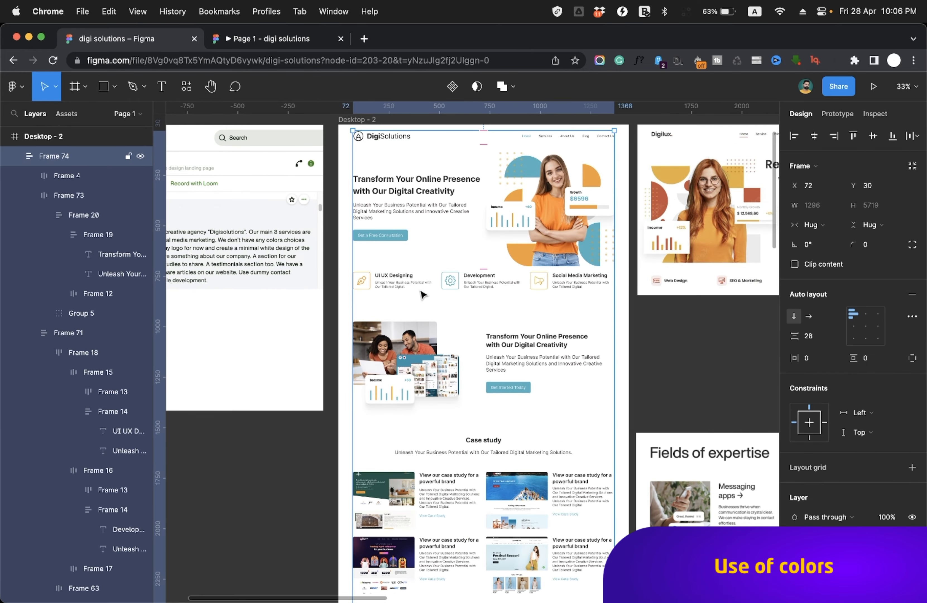
scroll(489, 385, "down", 10)
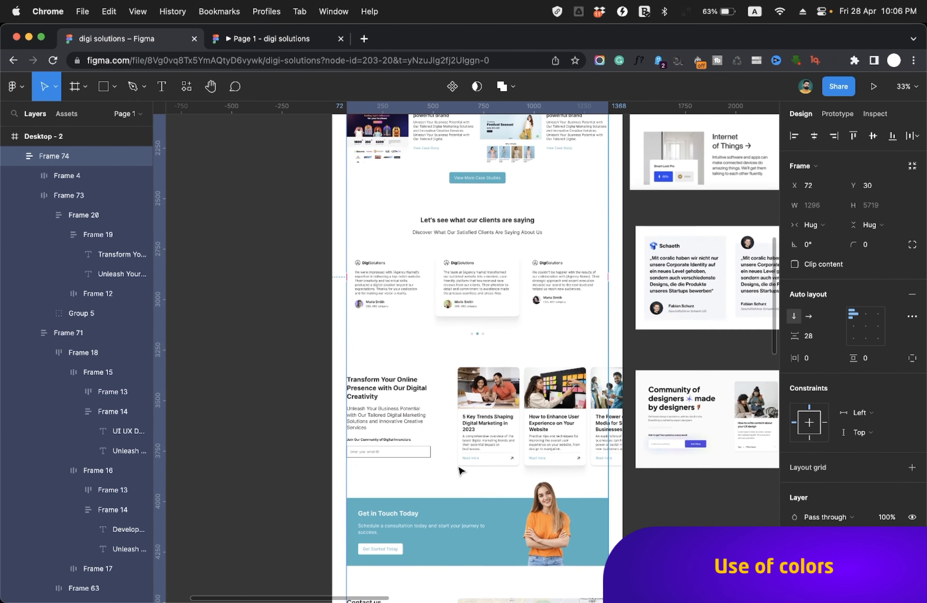
scroll(461, 470, "down", 2)
scroll(484, 480, "up", 4)
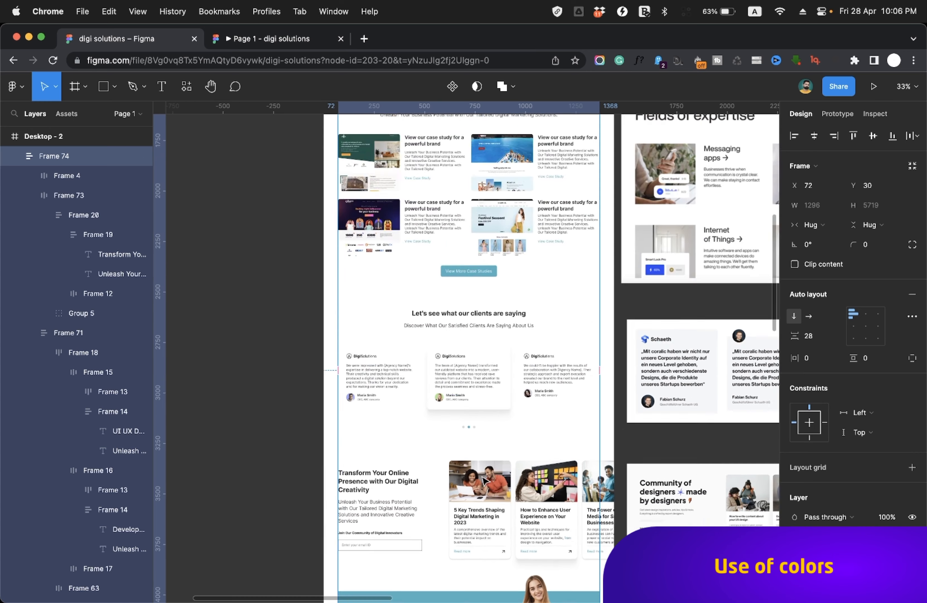
scroll(485, 482, "up", 15)
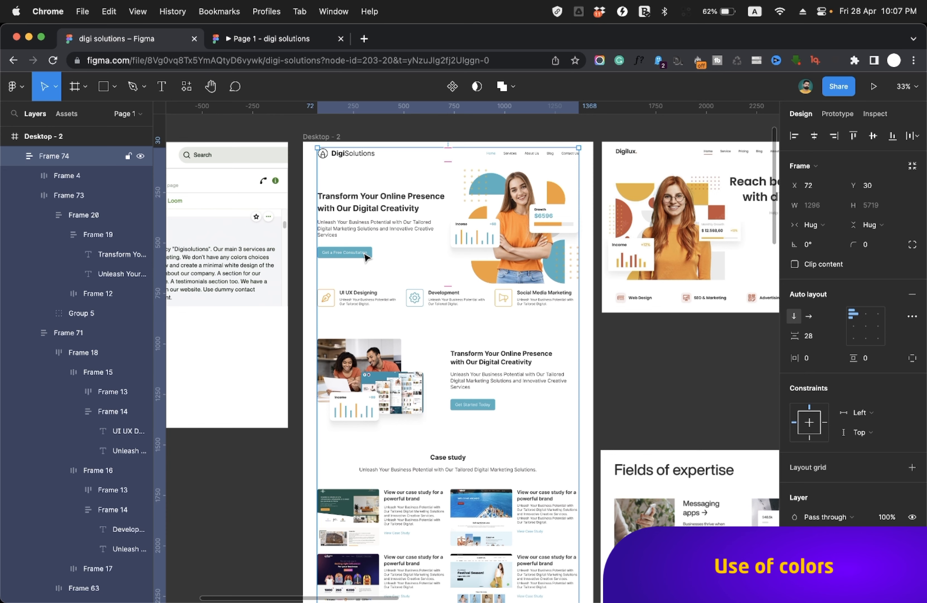
Examine the palette colours in the hero graphics, service icons, case studies and contact section of Desktop - 2.
scroll(366, 257, "down", 5)
scroll(366, 258, "up", 4)
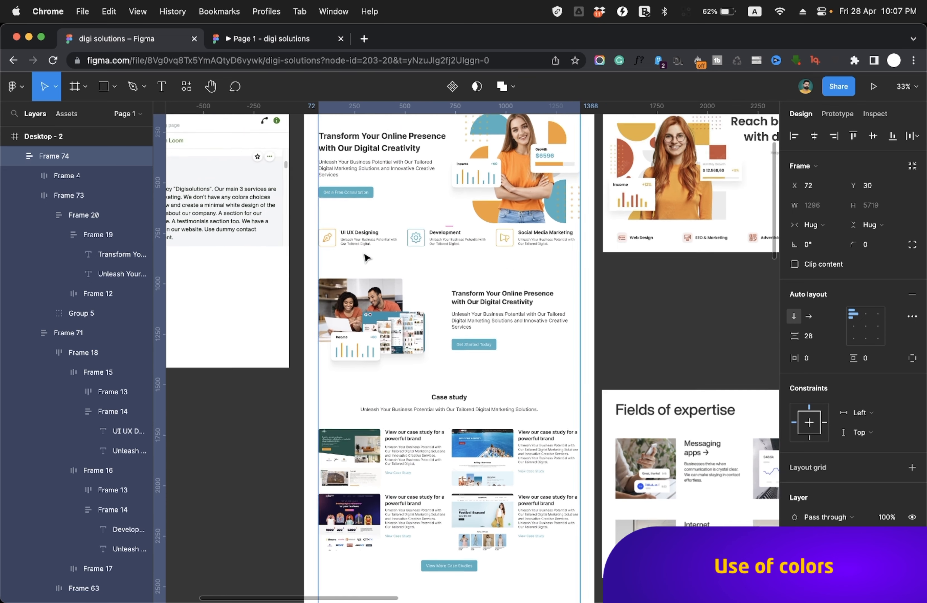
scroll(366, 258, "right", 2)
scroll(366, 257, "up", 5)
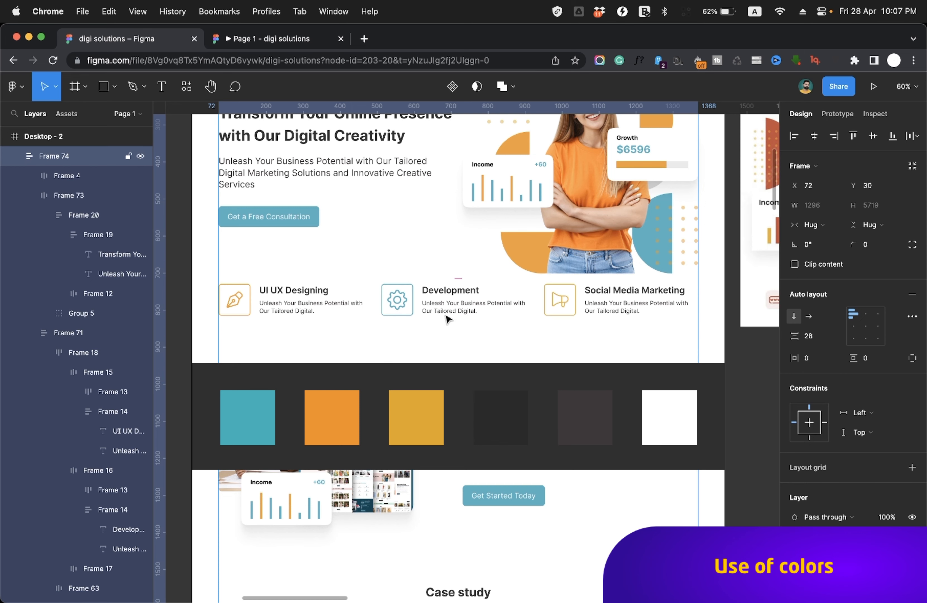
scroll(396, 303, "down", 5)
scroll(396, 303, "down", 10)
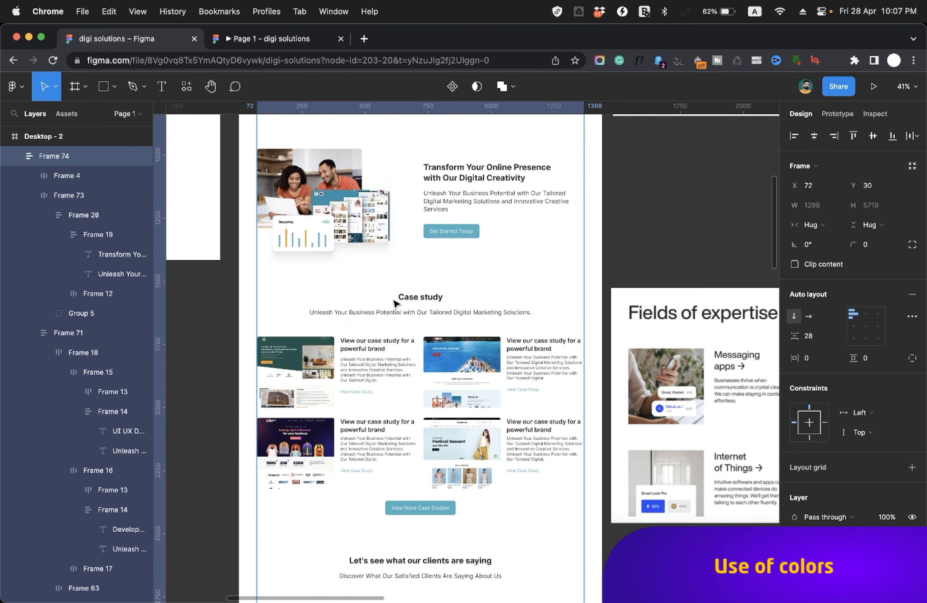
scroll(396, 304, "down", 10)
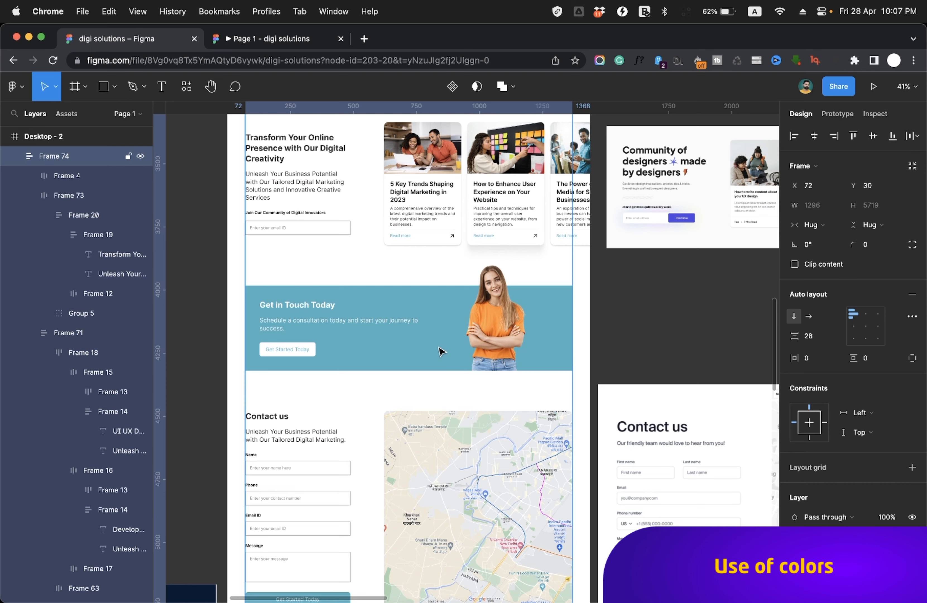
scroll(441, 351, "up", 15)
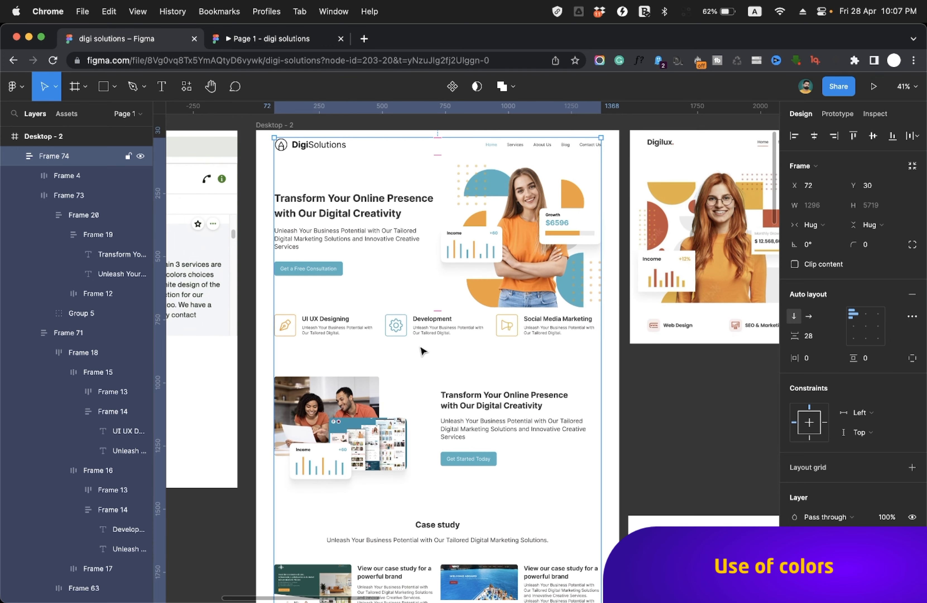
Examine the colour of the call-to-action buttons, the "View Case Study" links and the "Get in Touch Today" banner.
scroll(429, 384, "down", 5)
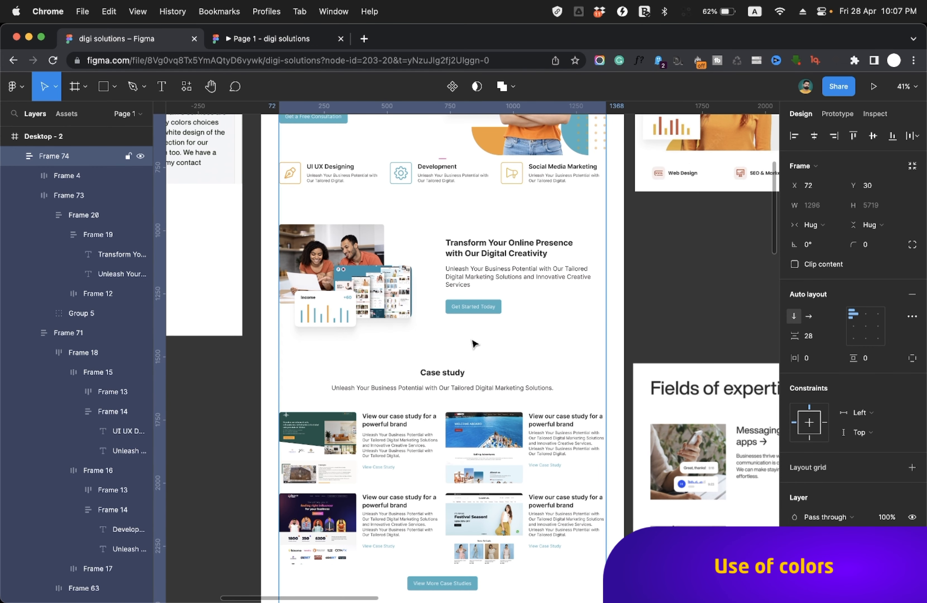
scroll(478, 320, "up", 2)
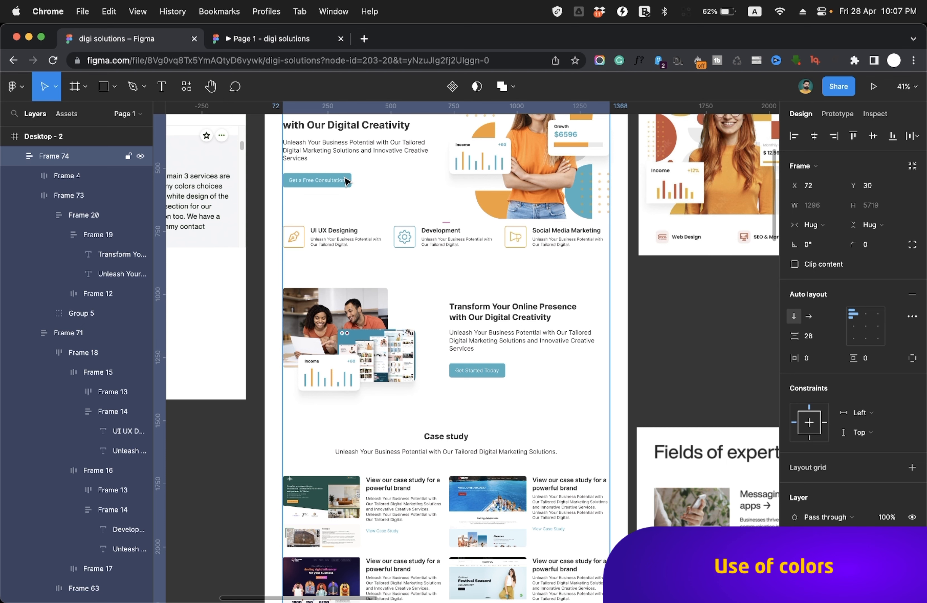
scroll(346, 181, "down", 1)
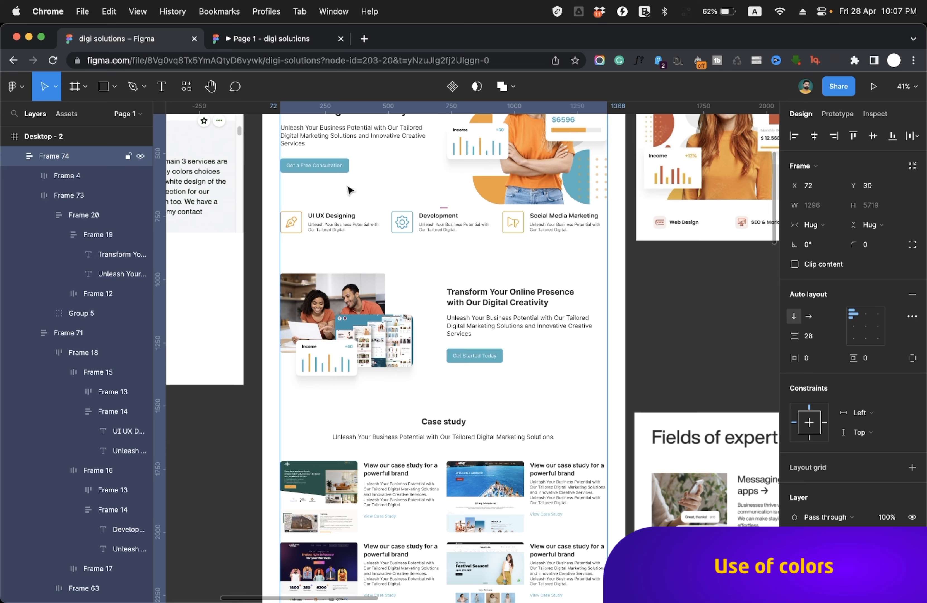
scroll(459, 350, "down", 6)
scroll(458, 350, "up", 3)
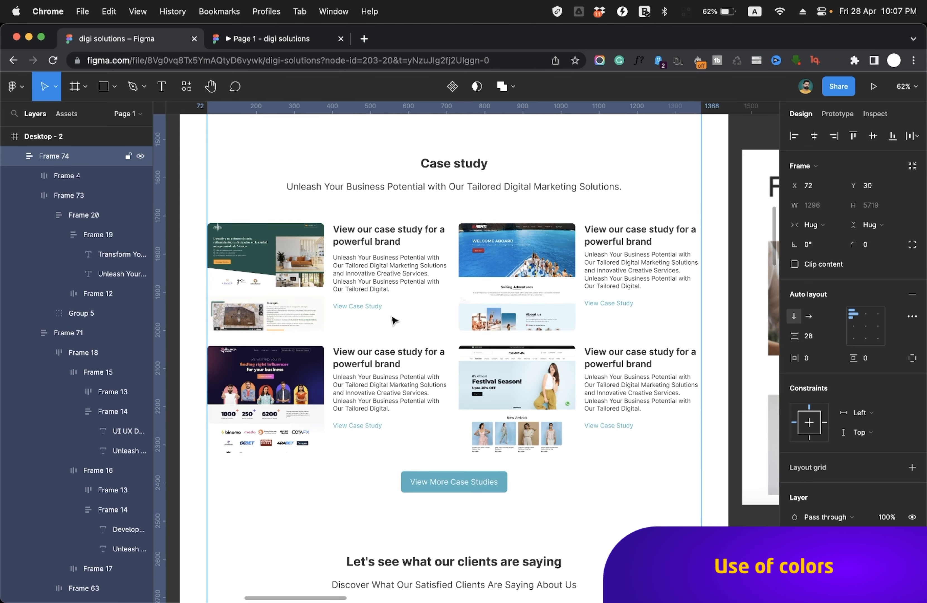
scroll(394, 320, "down", 20)
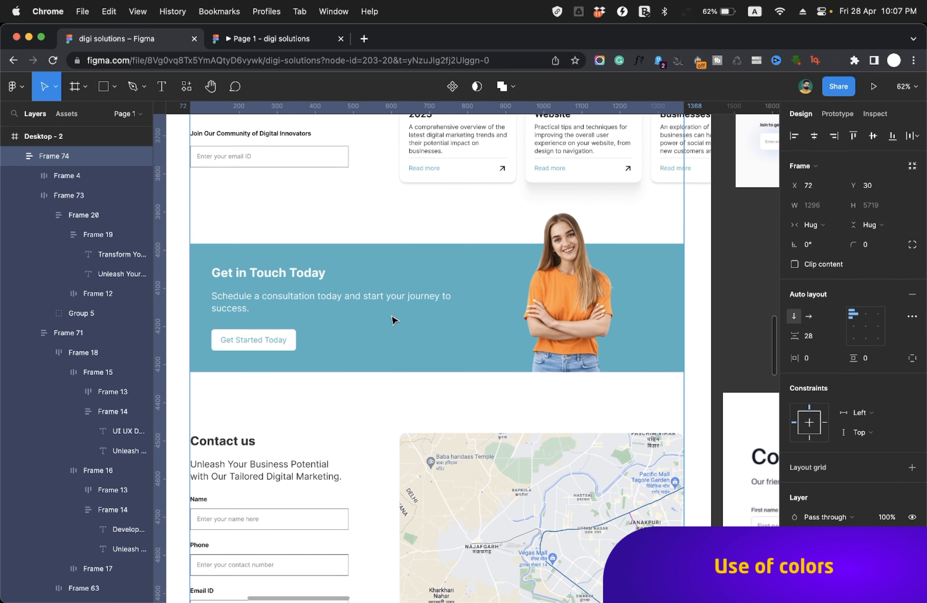
scroll(394, 320, "down", 1)
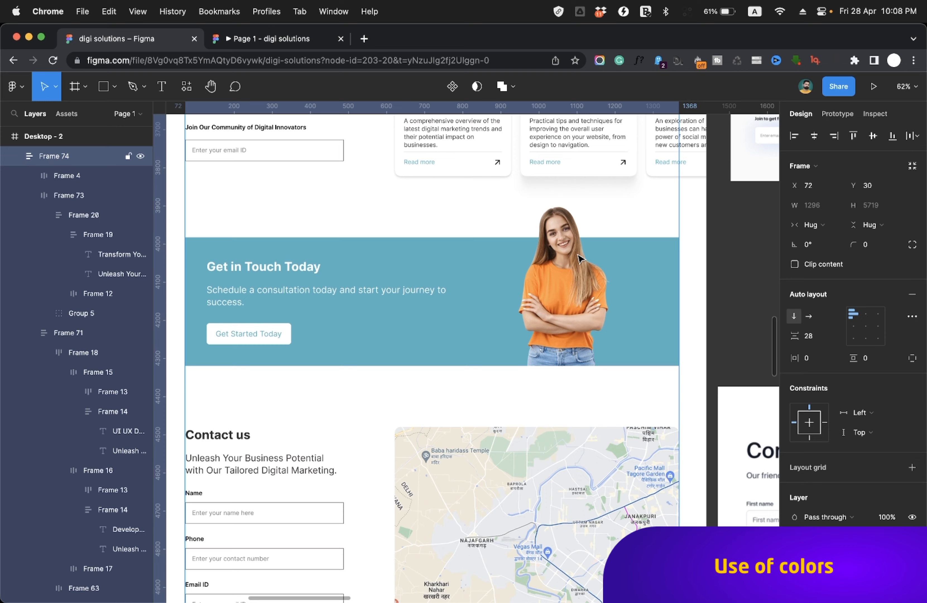
Review the colours of the contact and service sections once more and return to the six palette swatches above the moodboard.
scroll(580, 258, "down", 10)
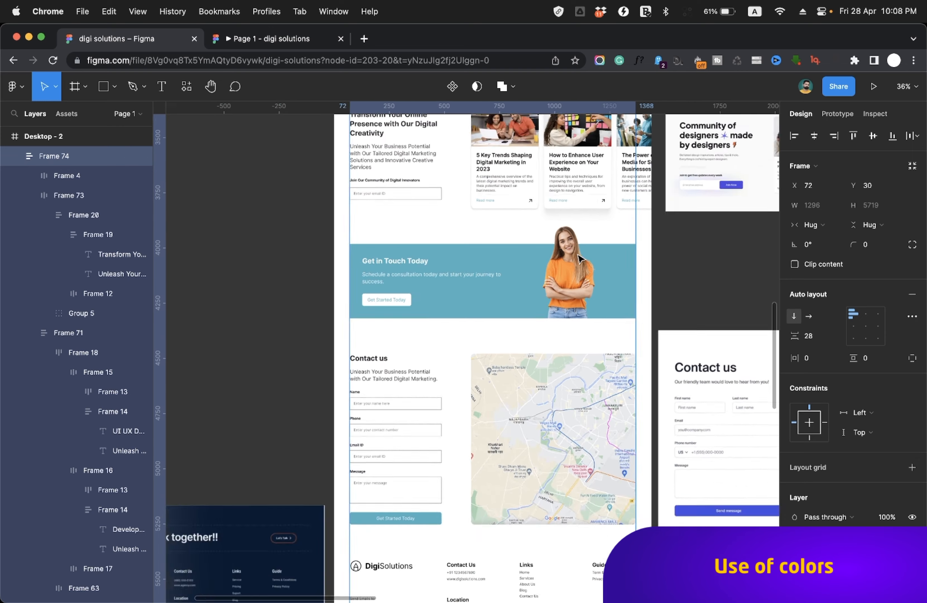
scroll(582, 259, "up", 5)
scroll(533, 273, "up", 5)
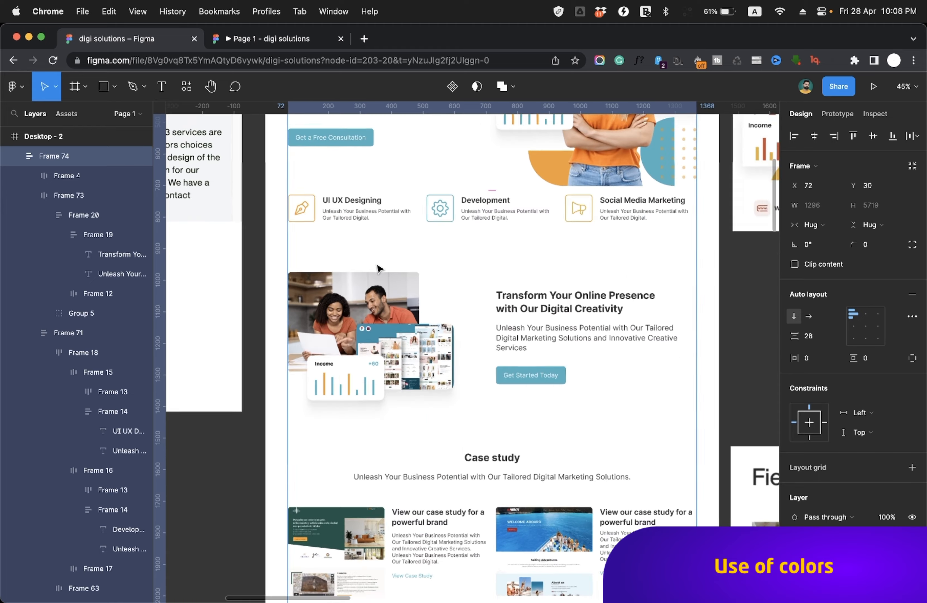
scroll(575, 309, "up", 1)
scroll(574, 314, "down", 10)
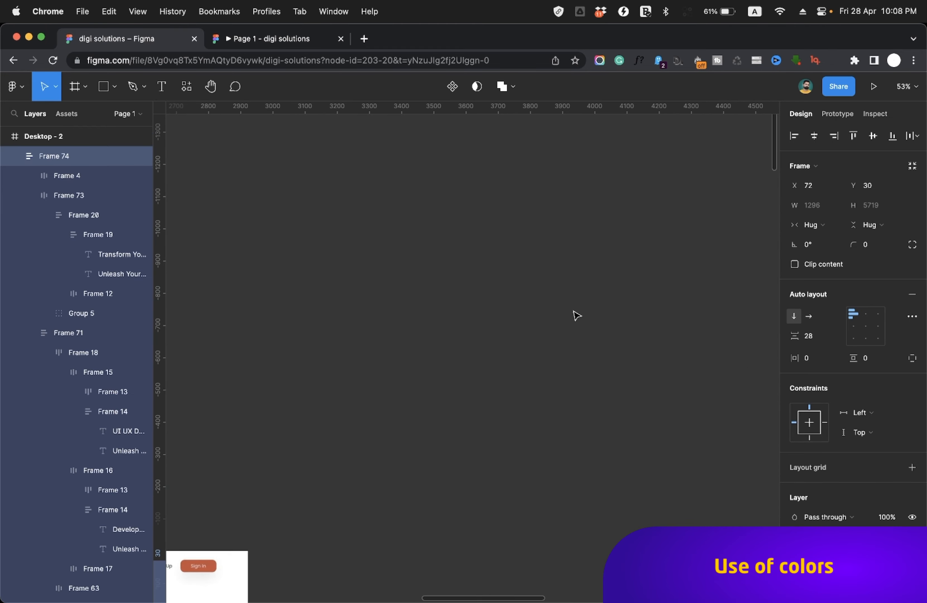
scroll(574, 314, "down", 5)
scroll(555, 313, "right", 5)
scroll(540, 313, "right", 3)
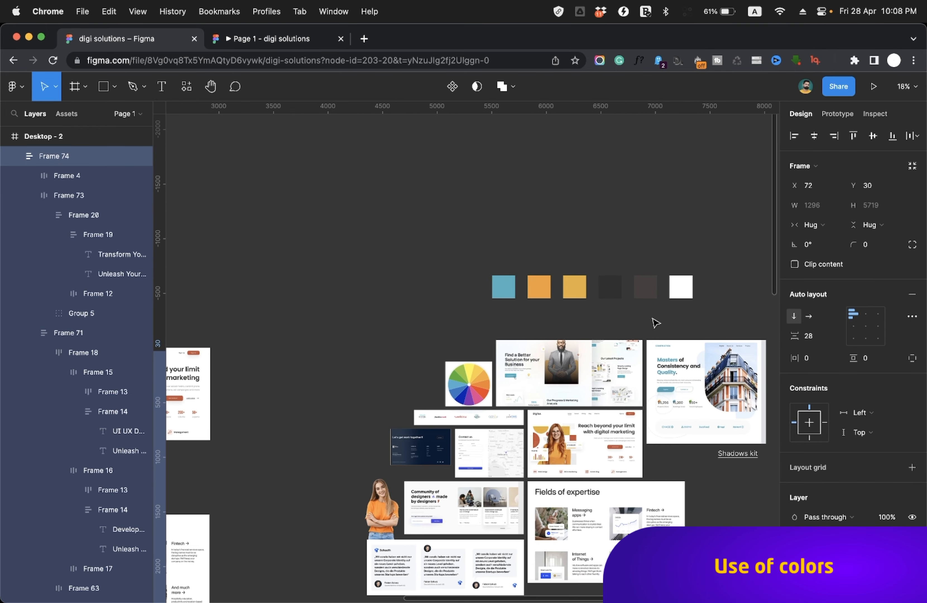
Select the two dark swatches of the palette and examine where these colours appear in the hero text of Desktop - 2.
left_click_drag(594, 315, 645, 298)
scroll(645, 298, "left", 12)
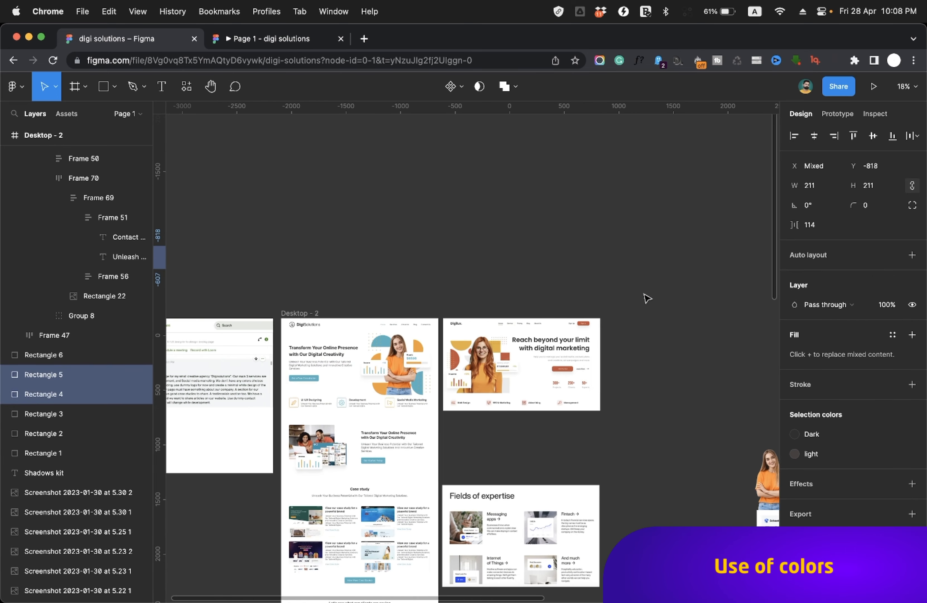
scroll(645, 298, "down", 3)
scroll(530, 278, "up", 5)
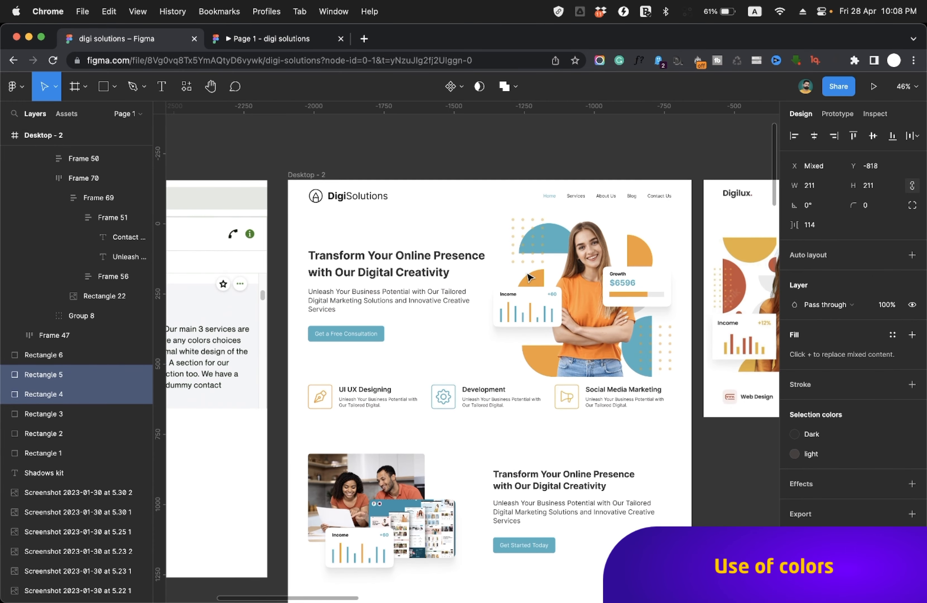
scroll(477, 301, "up", 3)
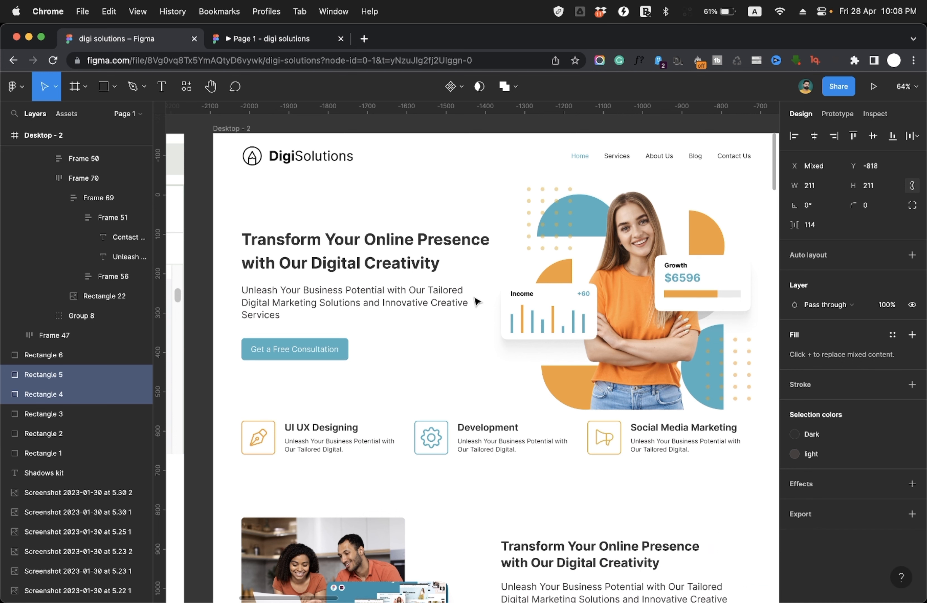
scroll(477, 302, "up", 3)
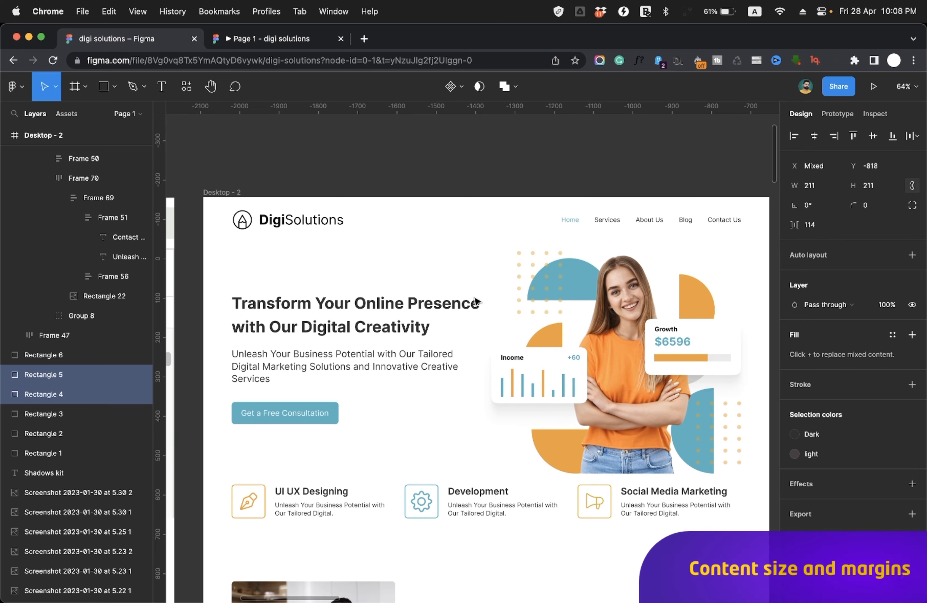
Select the Desktop - 2 frame to examine its size, and compare it with the Desktop - 3 frame and its column grid.
left_click(210, 193)
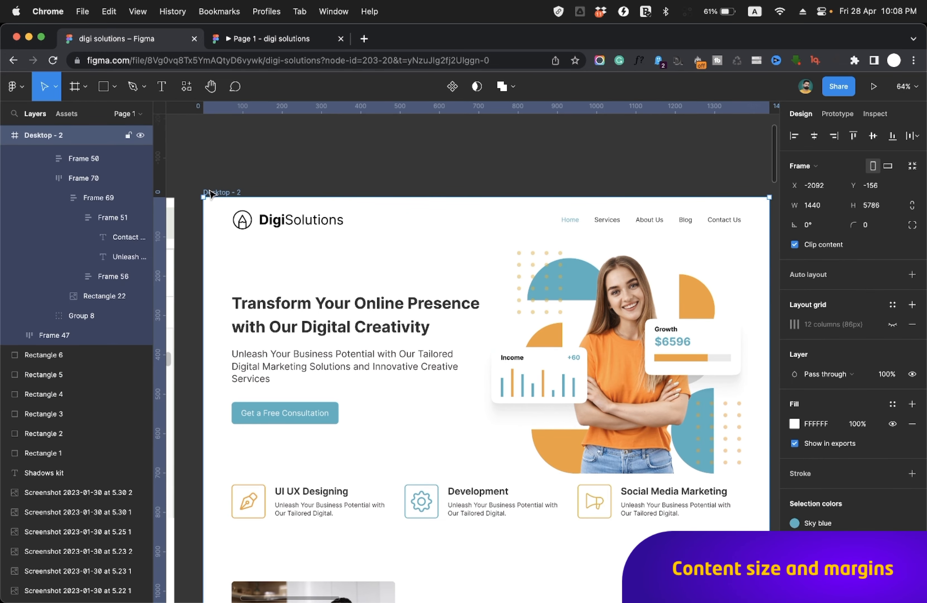
scroll(210, 193, "right", 12)
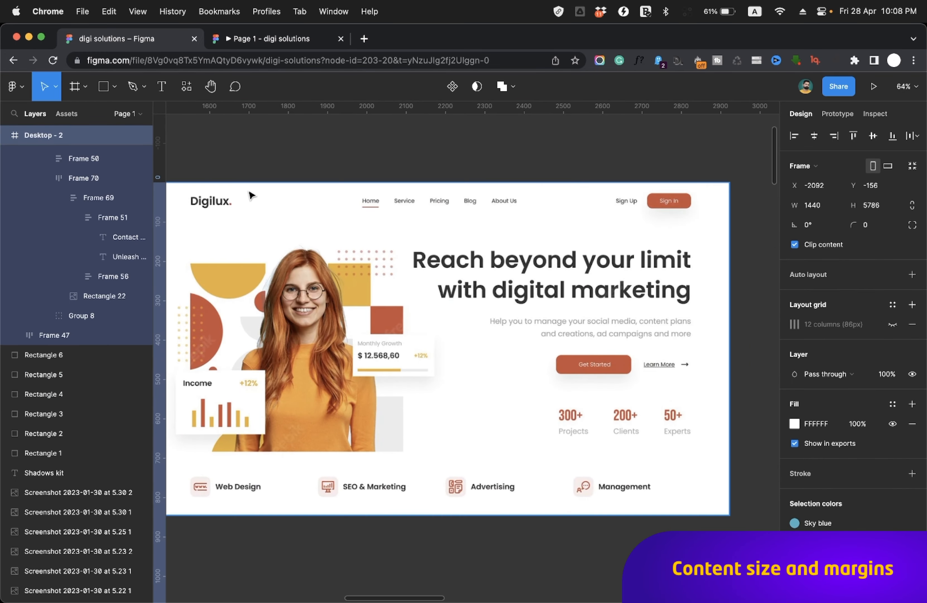
scroll(244, 189, "left", 6)
scroll(245, 190, "down", 5)
scroll(245, 189, "down", 3)
scroll(352, 397, "down", 10)
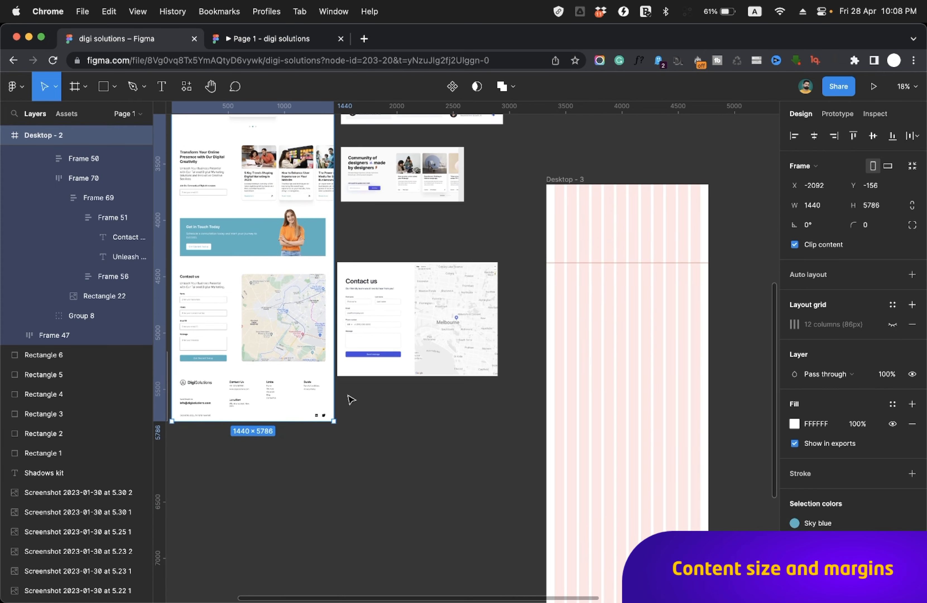
left_click(570, 181)
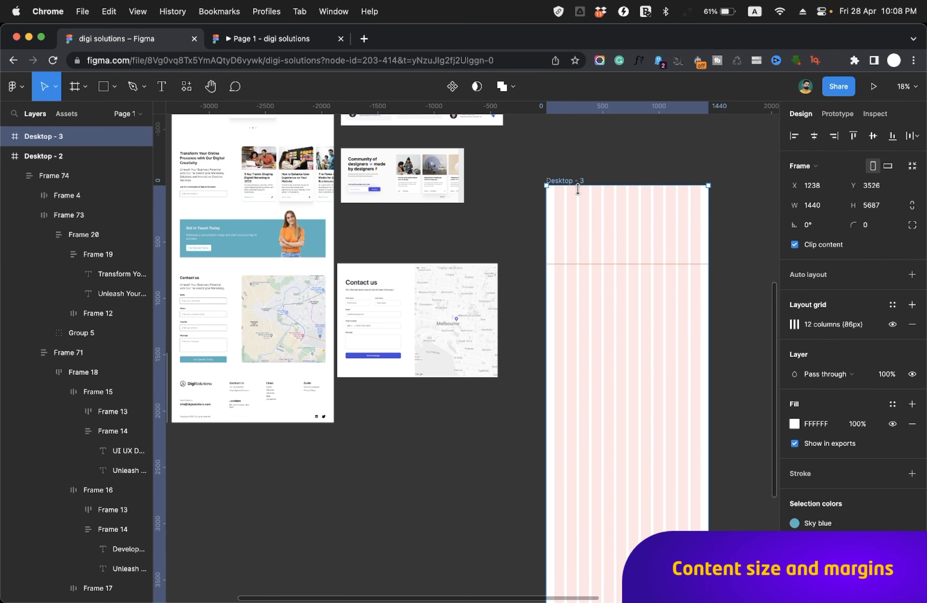
Show the hidden 12-column layout grid on the Desktop - 2 frame.
scroll(535, 274, "up", 8)
scroll(535, 273, "left", 5)
scroll(537, 274, "up", 2)
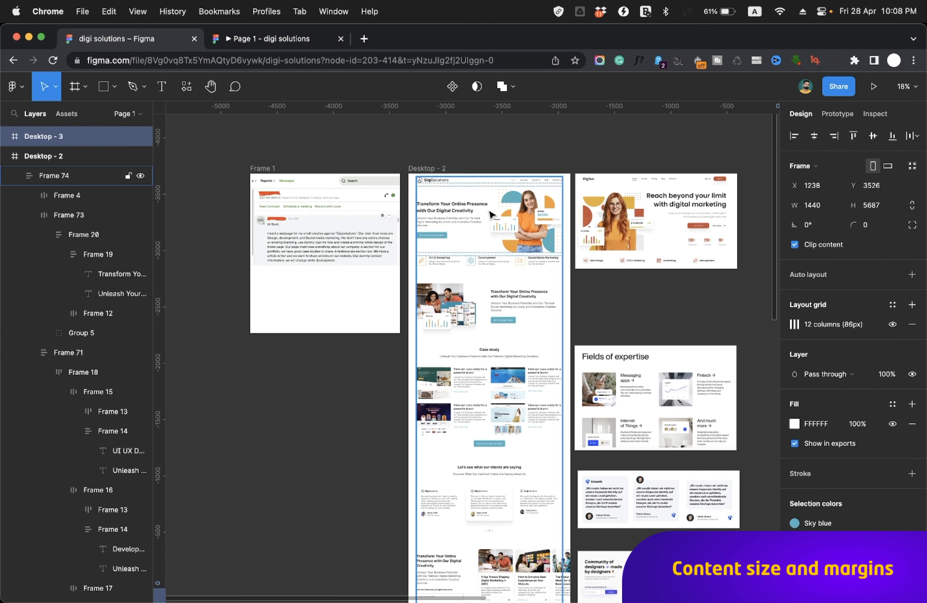
left_click(435, 168)
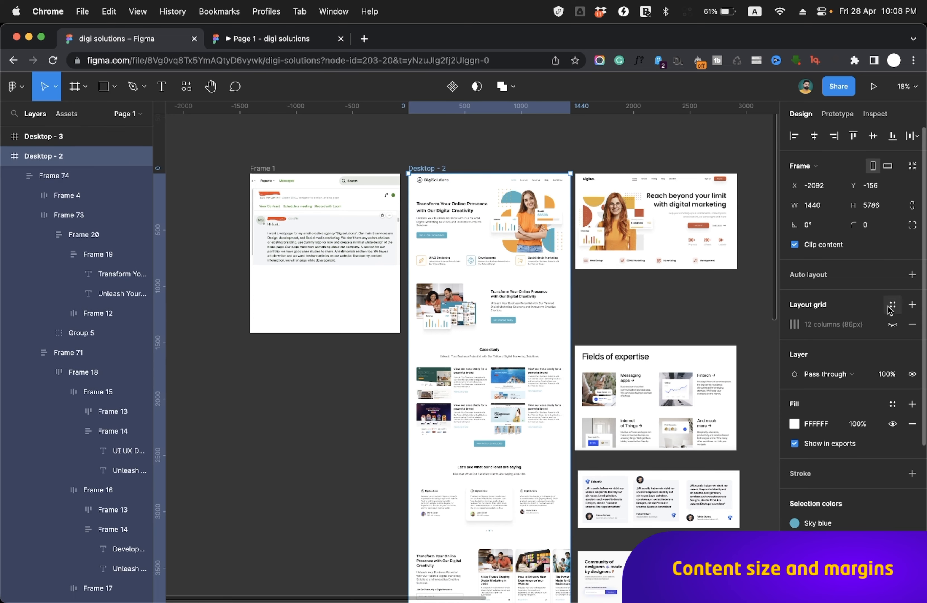
left_click(892, 324)
Examine how the logo, navigation links and hero content line up with the outer grid columns and side margins of Desktop - 2.
scroll(557, 301, "up", 5)
scroll(557, 301, "up", 5)
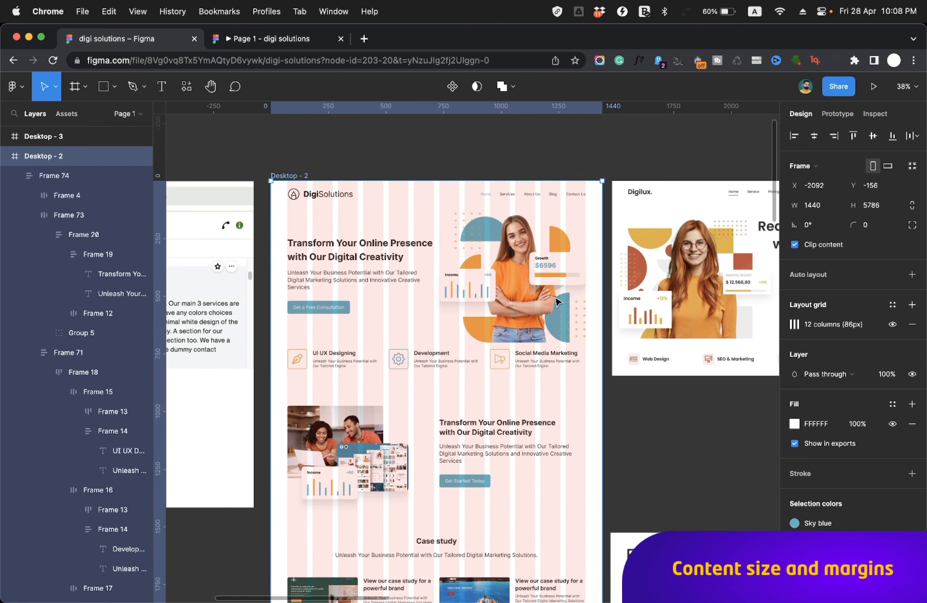
scroll(558, 300, "up", 4)
scroll(559, 301, "up", 2)
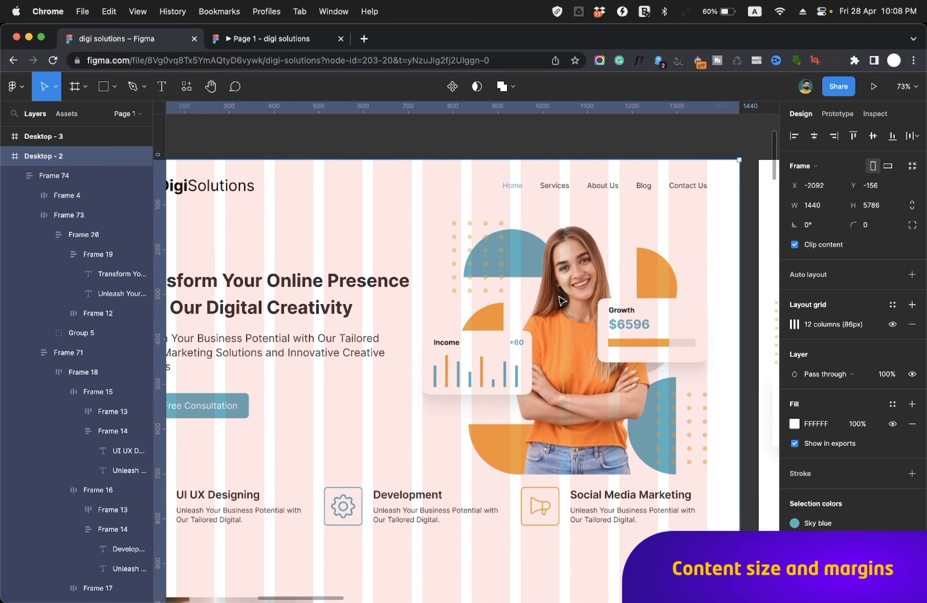
scroll(374, 268, "left", 3)
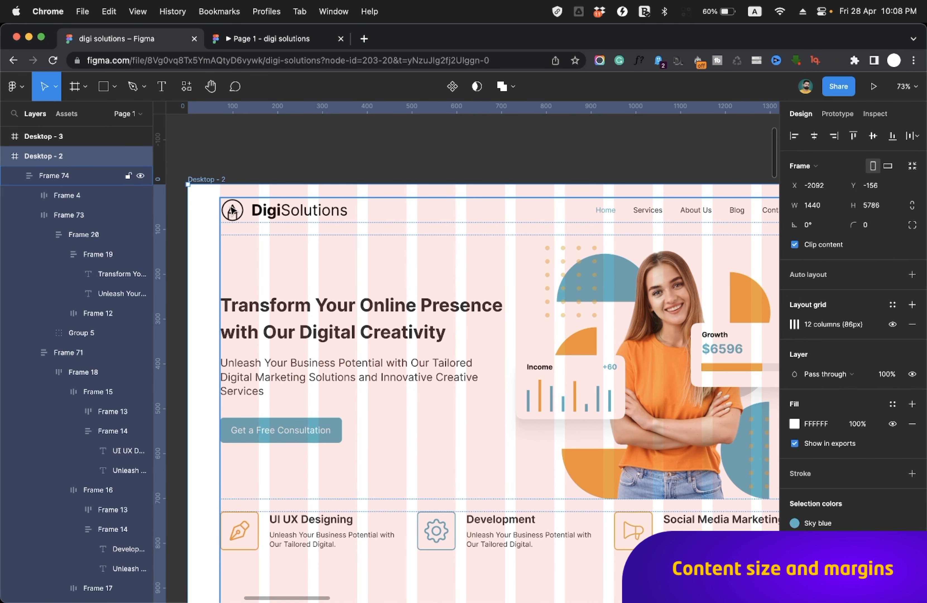
scroll(598, 205, "right", 3)
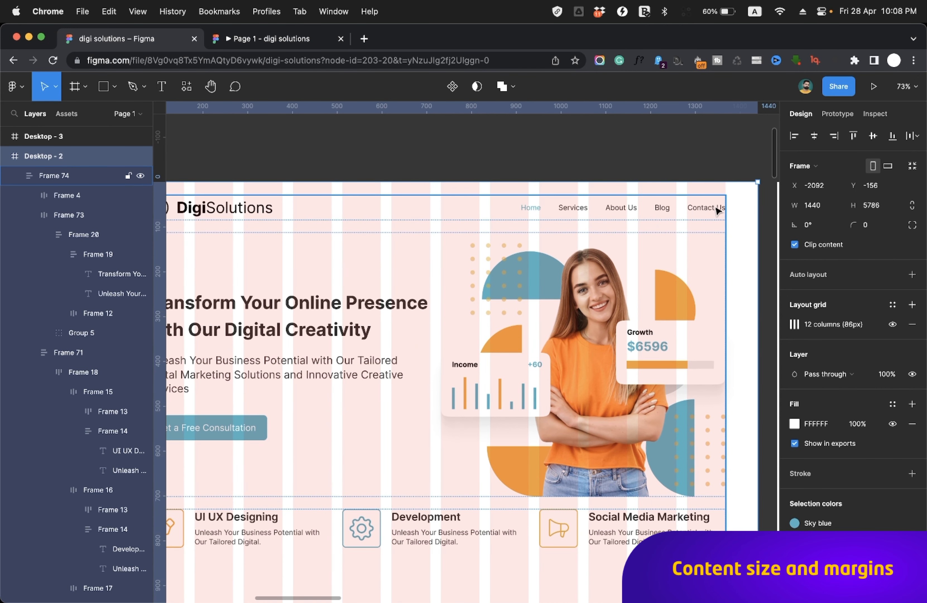
scroll(719, 226, "left", 3)
scroll(719, 226, "down", 1)
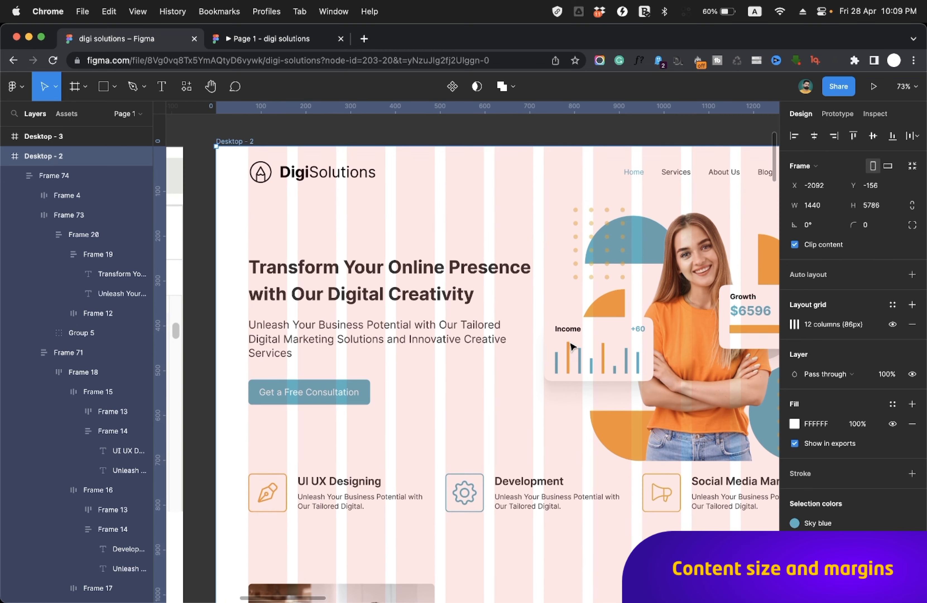
Select the hero frame and the text frame inside it to examine their widths against the grid columns.
left_click(411, 318)
scroll(411, 319, "right", 3)
scroll(411, 318, "down", 1)
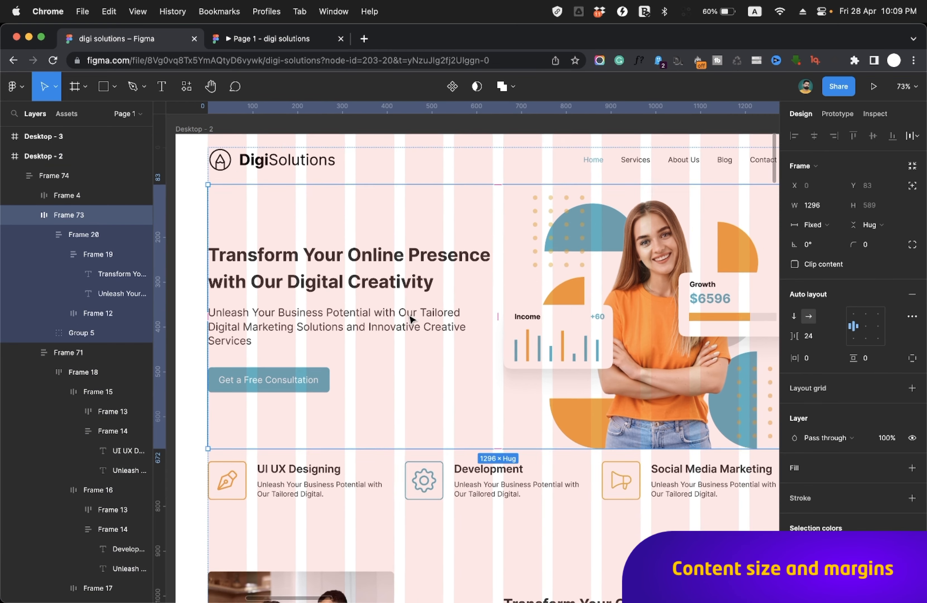
scroll(411, 318, "left", 2)
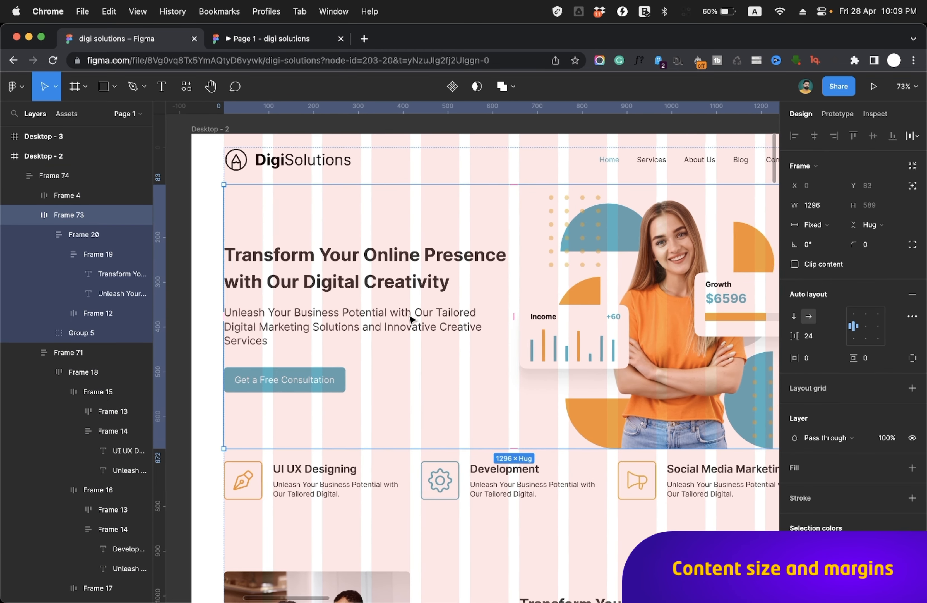
scroll(411, 318, "left", 1)
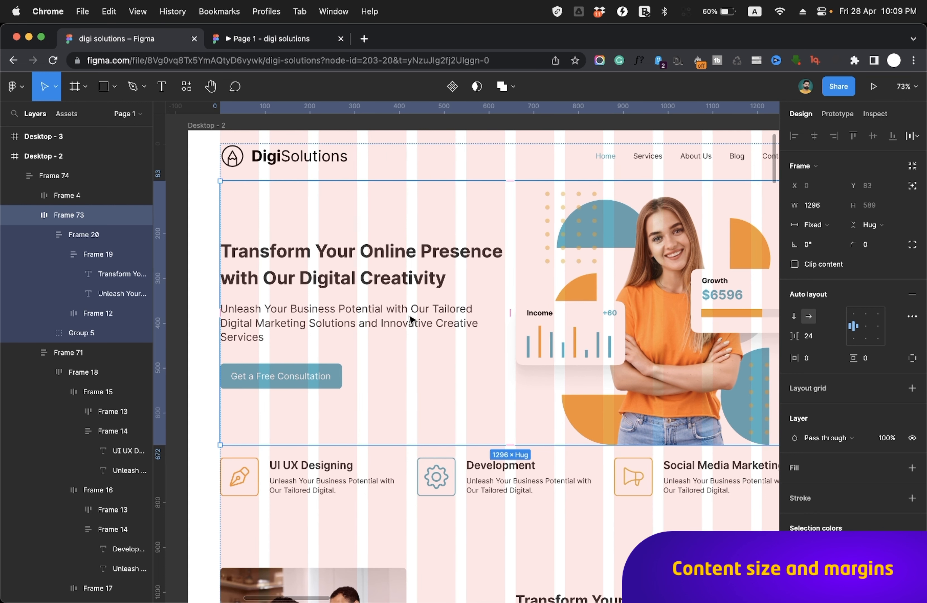
double_click(411, 319)
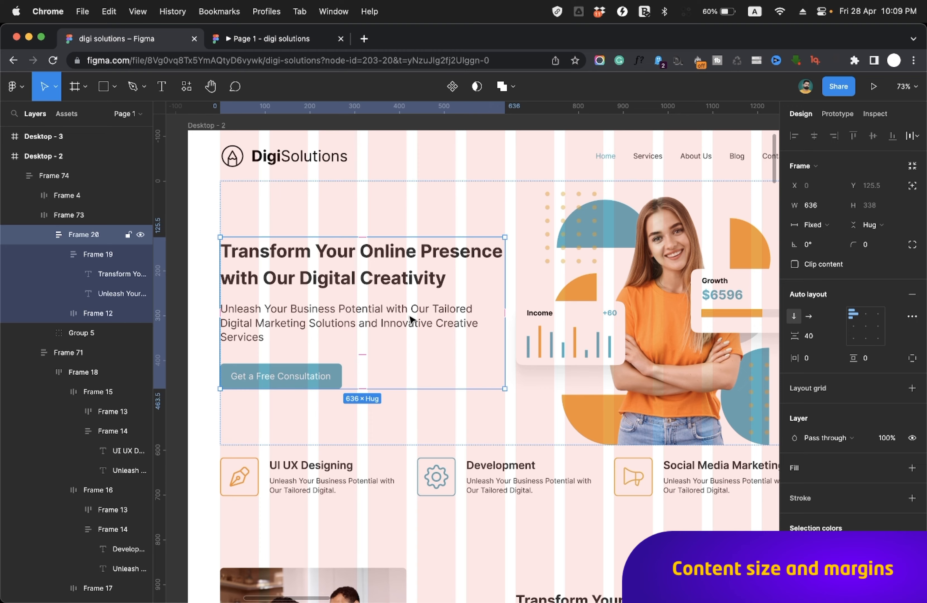
Try narrowing the hero text frame to a width of 405, and undo the resize.
scroll(411, 318, "up", 2)
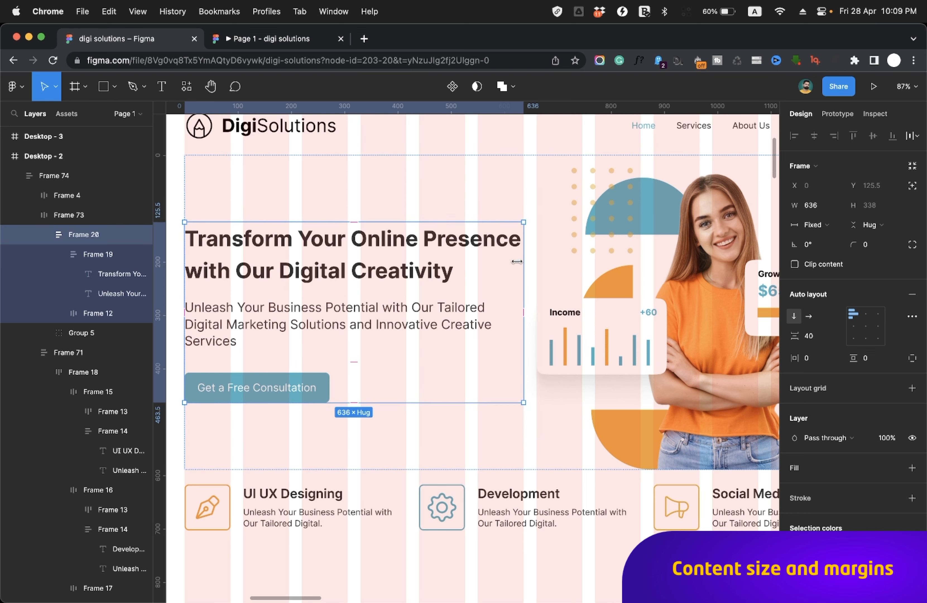
left_click_drag(517, 262, 405, 254)
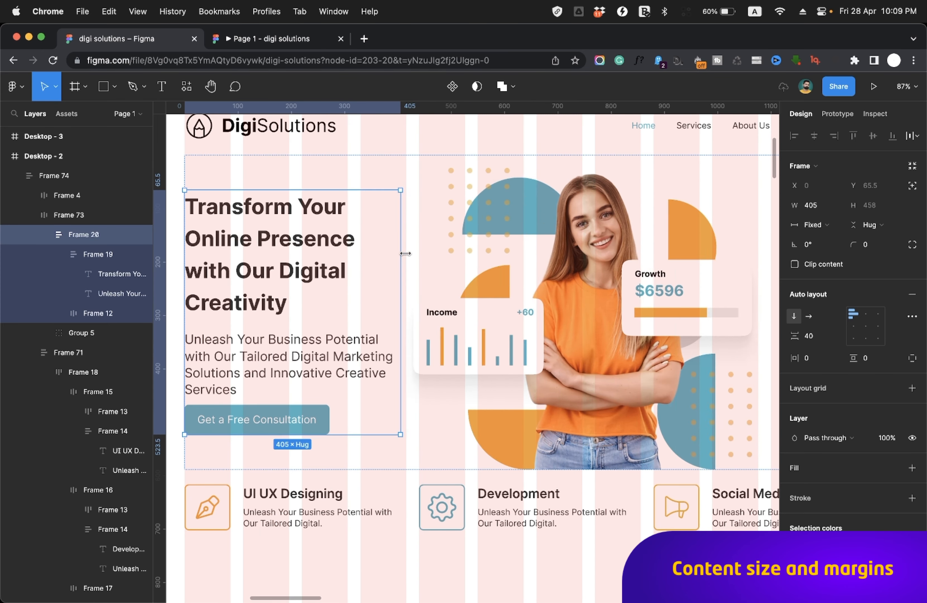
key("super+z")
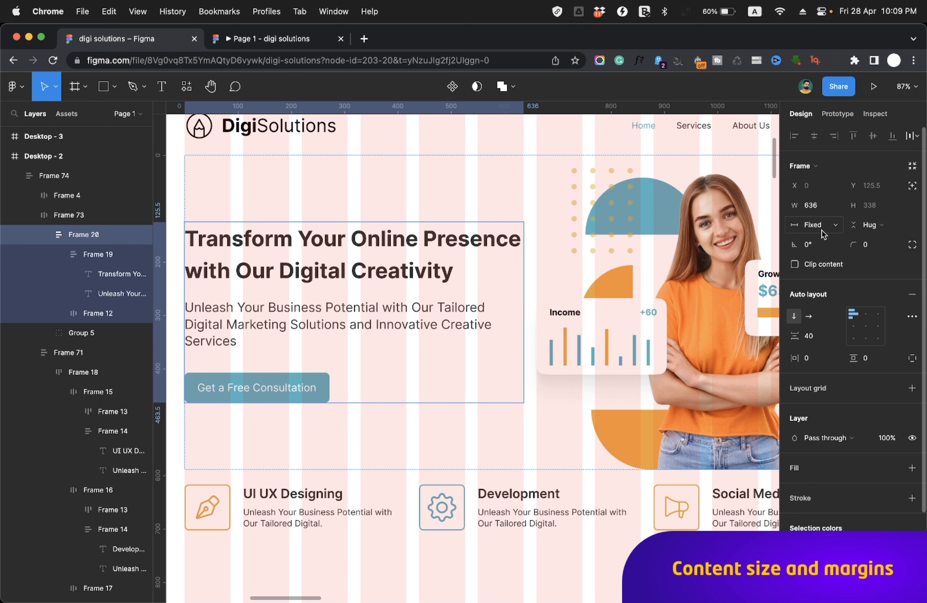
Examine the sizing settings of the hero heading frame, its heading and paragraph texts, and the illustration group.
left_click(450, 270)
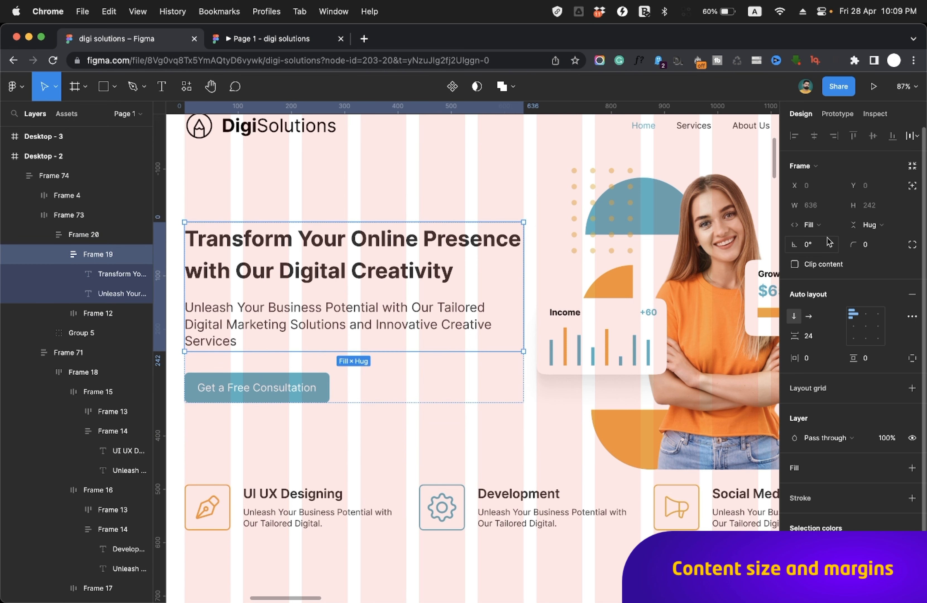
left_click(442, 279)
left_click(452, 315, "shift")
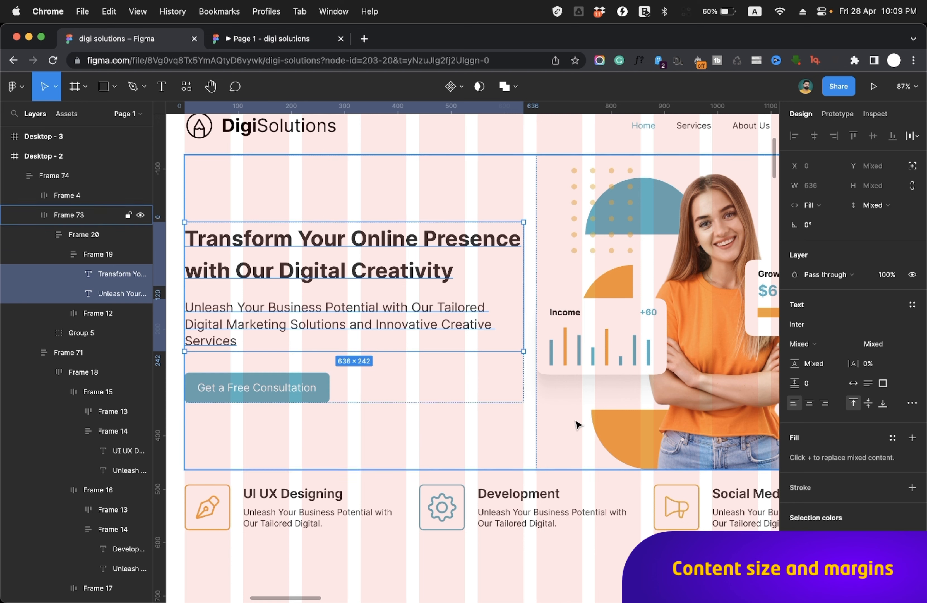
left_click(595, 428)
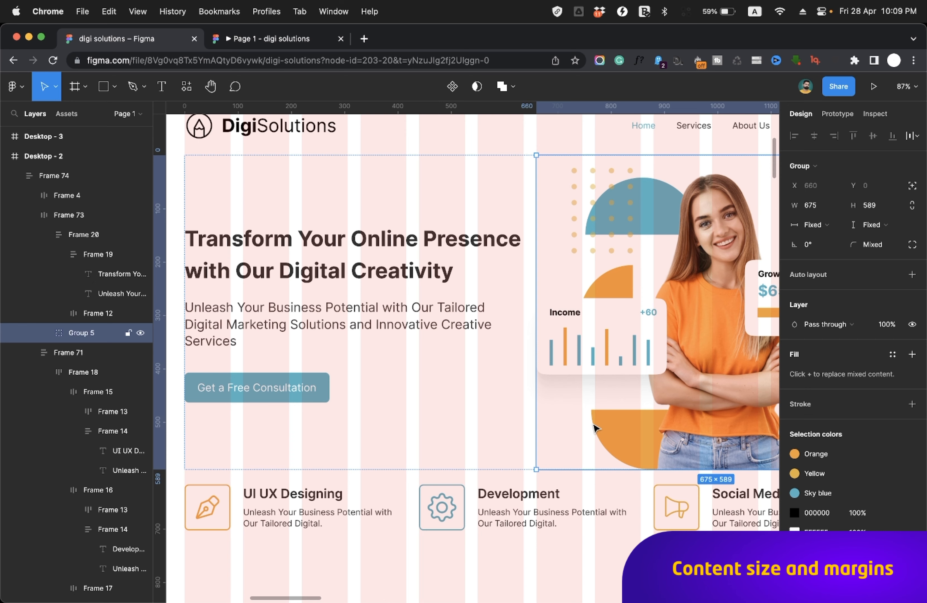
scroll(594, 428, "down", 5)
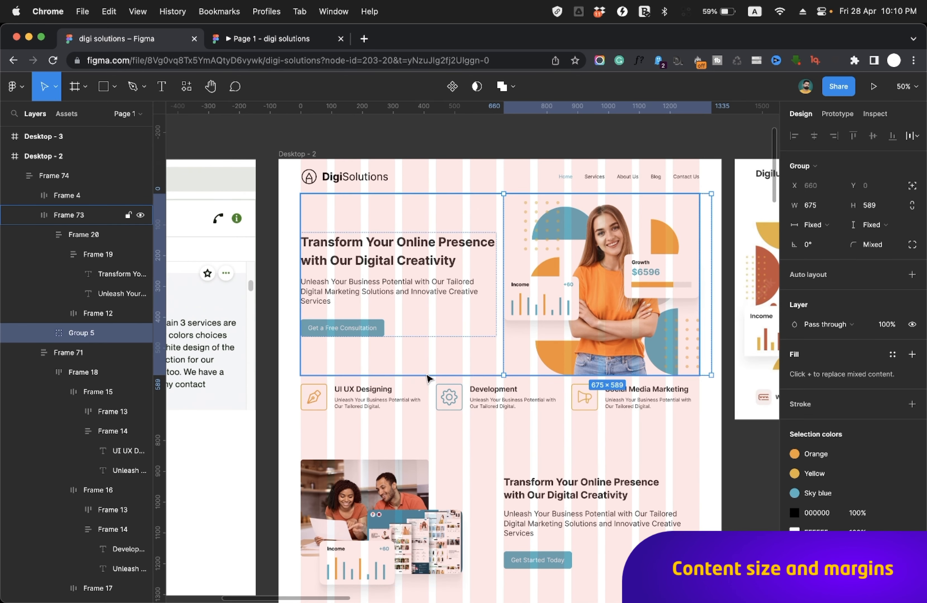
Try replacing the "Get a Free Consultation" button label with "sadasdasdas", and undo the text change.
scroll(427, 378, "up", 5)
double_click(344, 322)
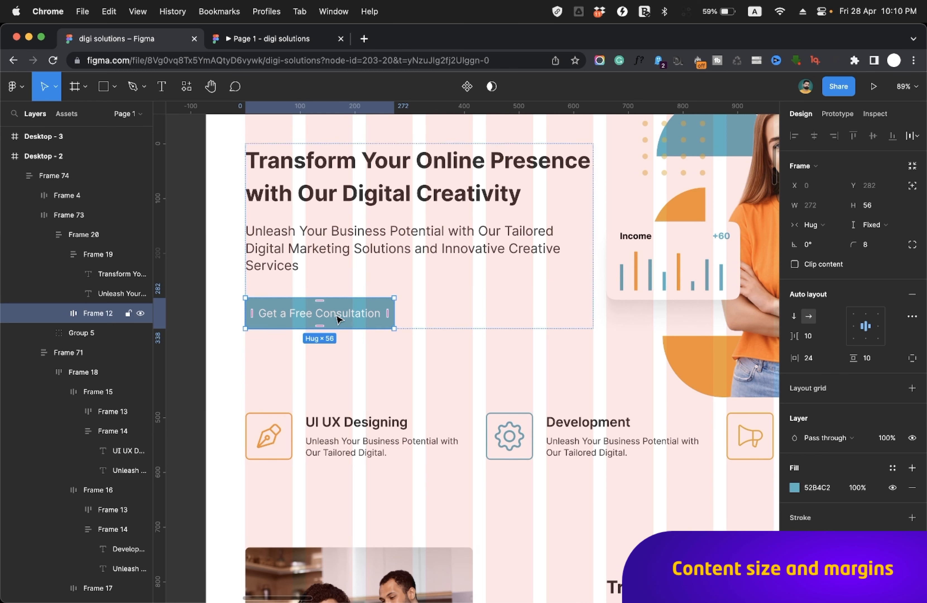
double_click(337, 320)
type("sadasdasdas")
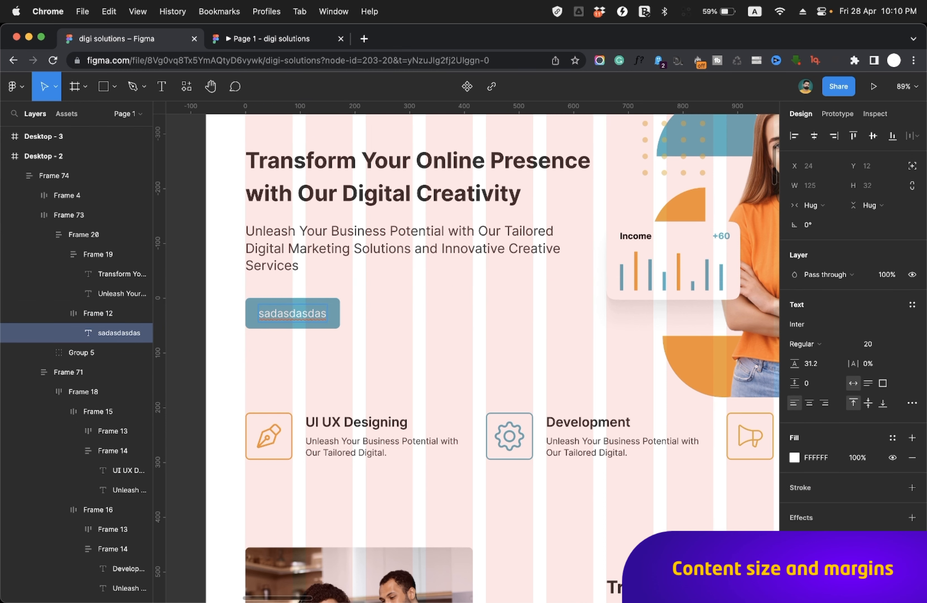
key("super+z")
key("Escape")
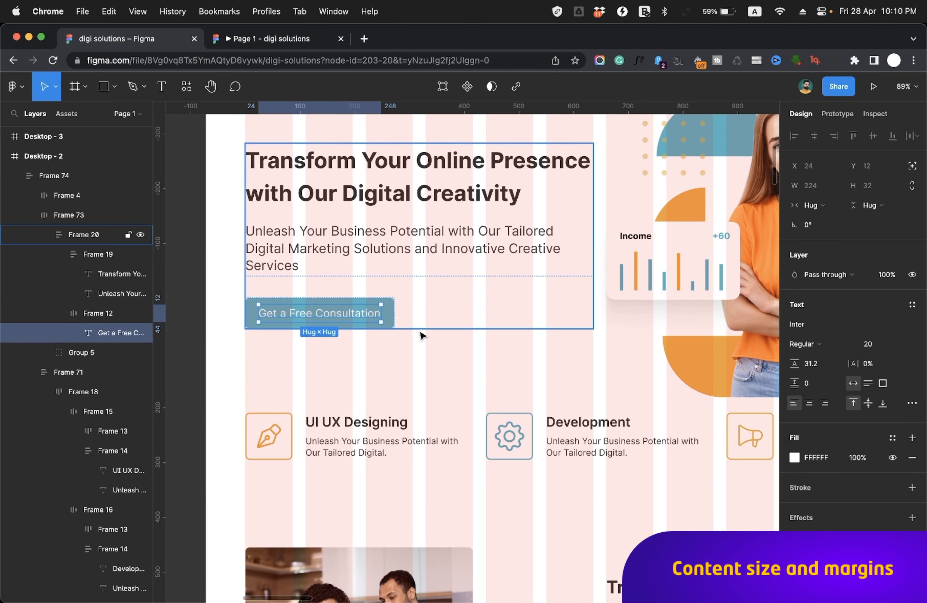
Select the row of three services below the hero and examine how it and the following section fit the column grid.
scroll(422, 335, "down", 5)
double_click(328, 342)
scroll(355, 364, "down", 2)
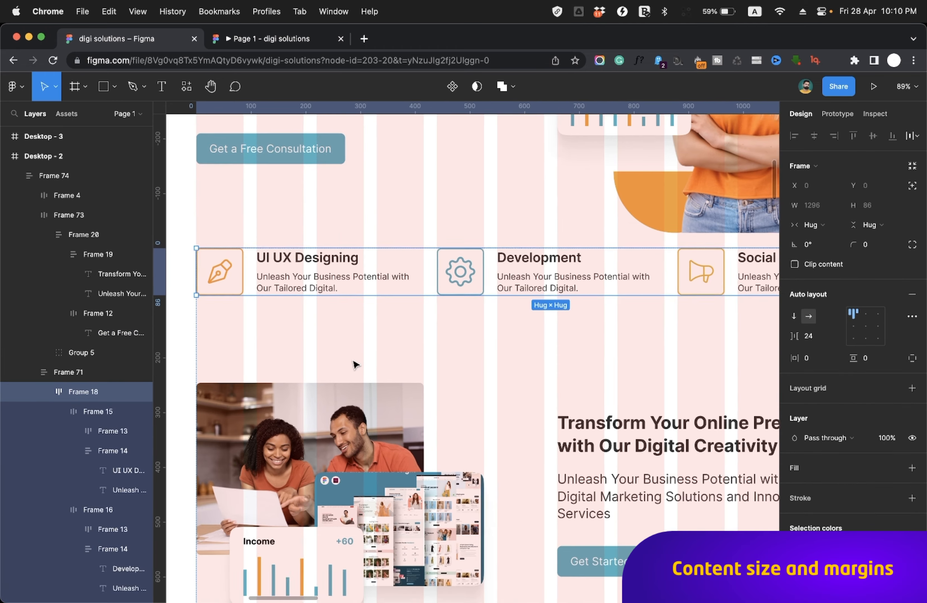
scroll(355, 364, "up", 4)
scroll(354, 364, "down", 10)
scroll(354, 365, "down", 5, "ctrl")
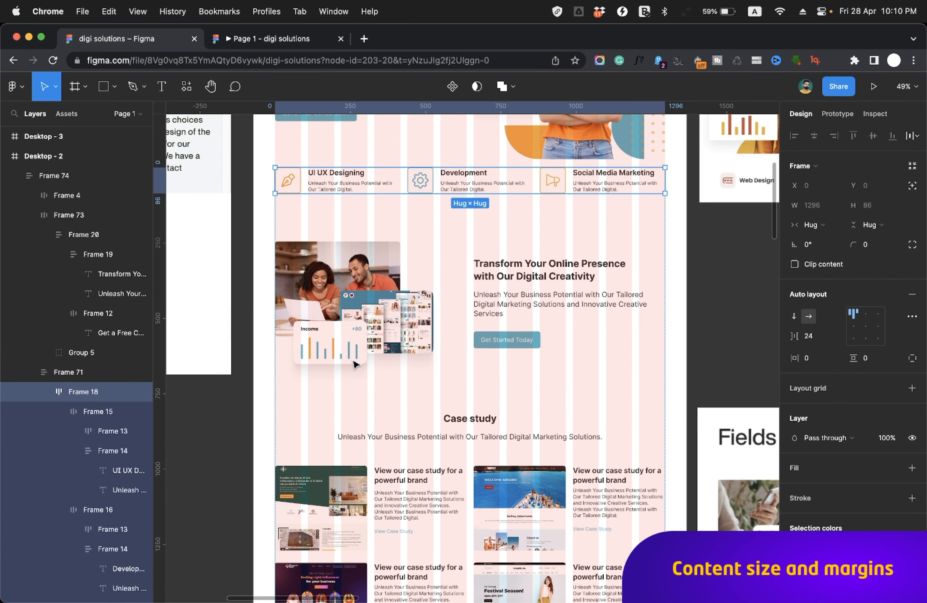
Try duplicating the lower row of case studies inside the Case study section, and undo the duplication.
scroll(354, 365, "down", 6)
scroll(354, 364, "up", 2)
double_click(359, 361)
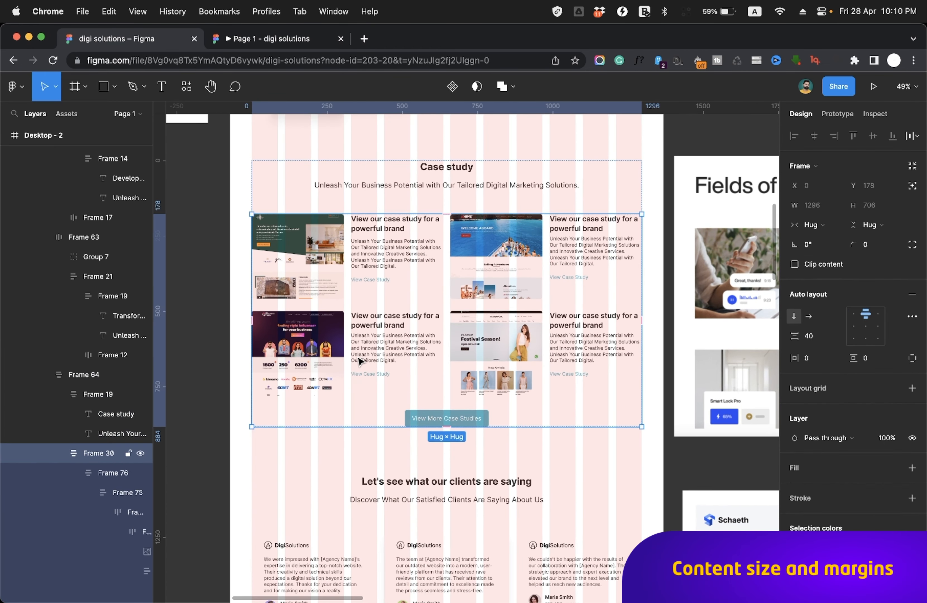
double_click(359, 360)
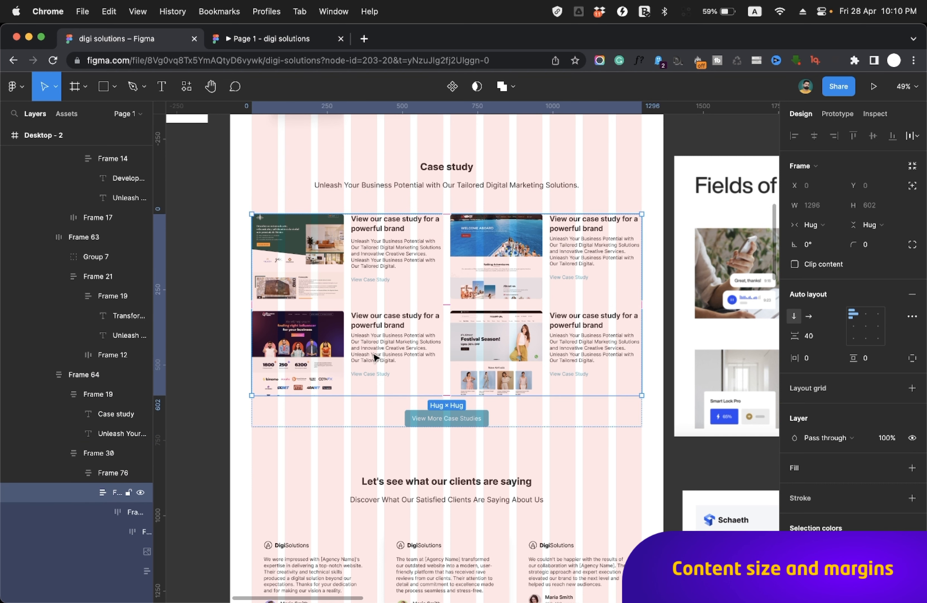
double_click(374, 356)
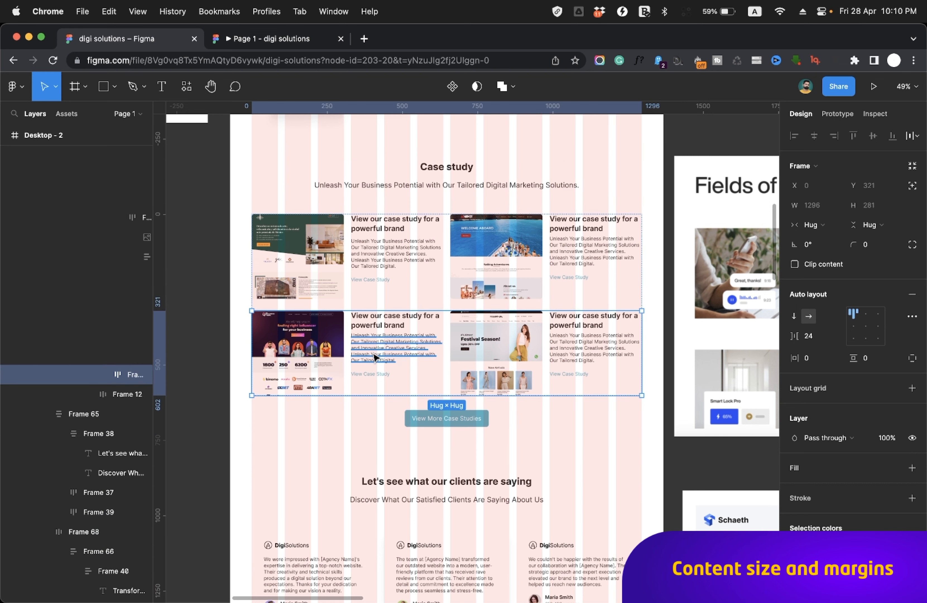
key("ctrl+d")
key("ctrl+z")
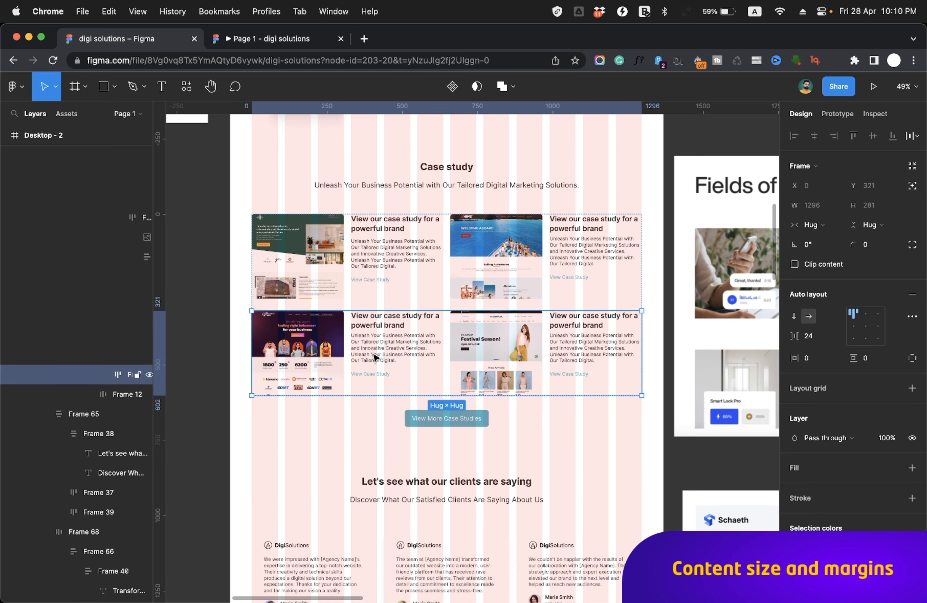
Duplicate the lower row of case studies repeatedly to test how the sections below it shift, undoing each copy.
scroll(374, 356, "down", 10)
scroll(374, 356, "left", 2)
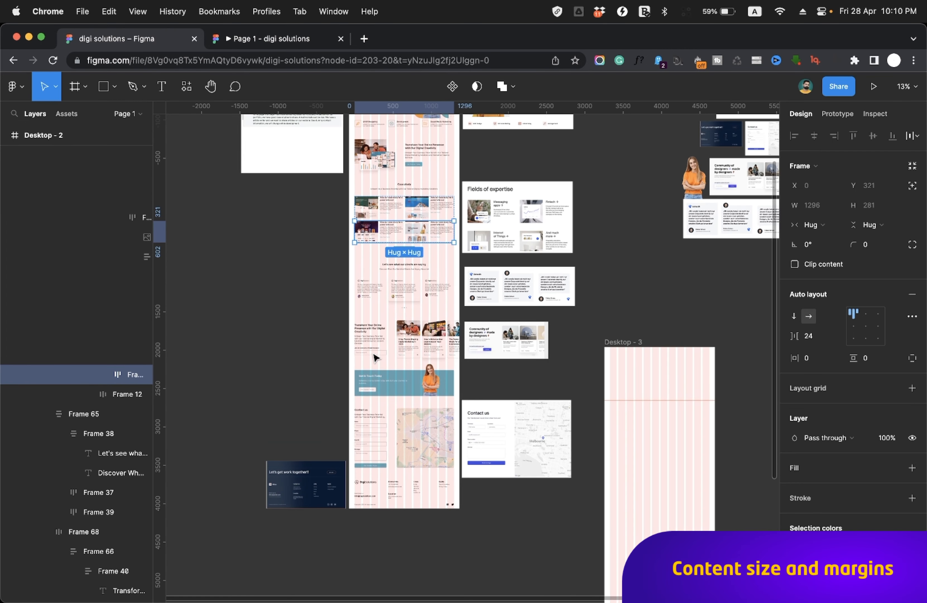
key("ctrl+d")
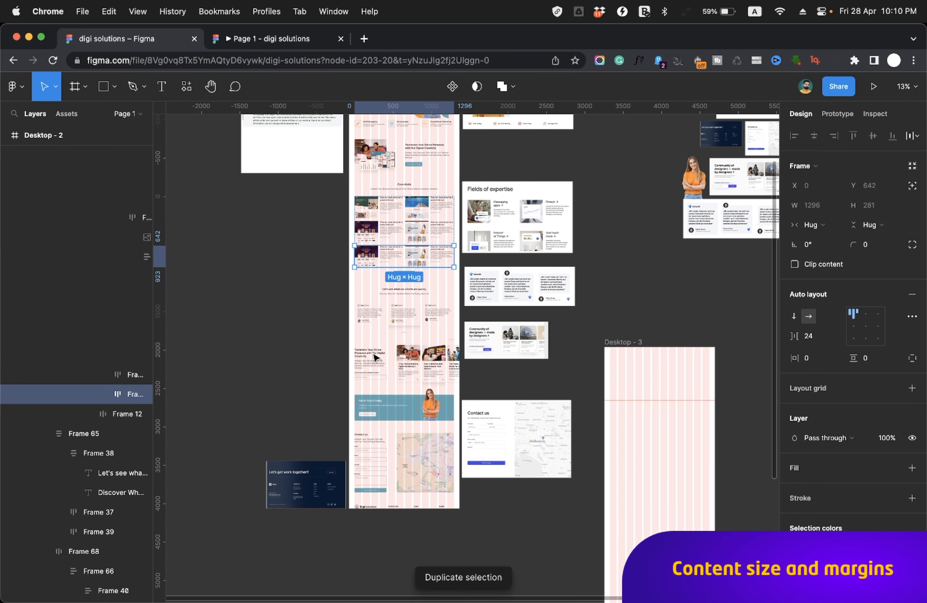
key("super+z")
key("super+d")
key("super+z")
key("super+d")
key("super+z")
Examine how the Case study section is laid out and spaced relative to the sections above and below it.
scroll(374, 357, "up", 5)
scroll(374, 357, "up", 5)
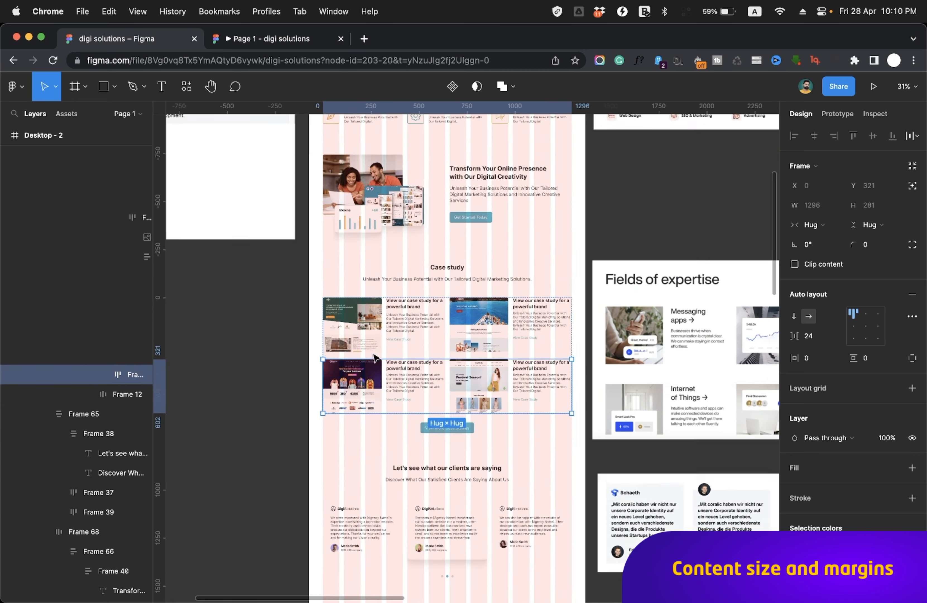
scroll(374, 357, "up", 3)
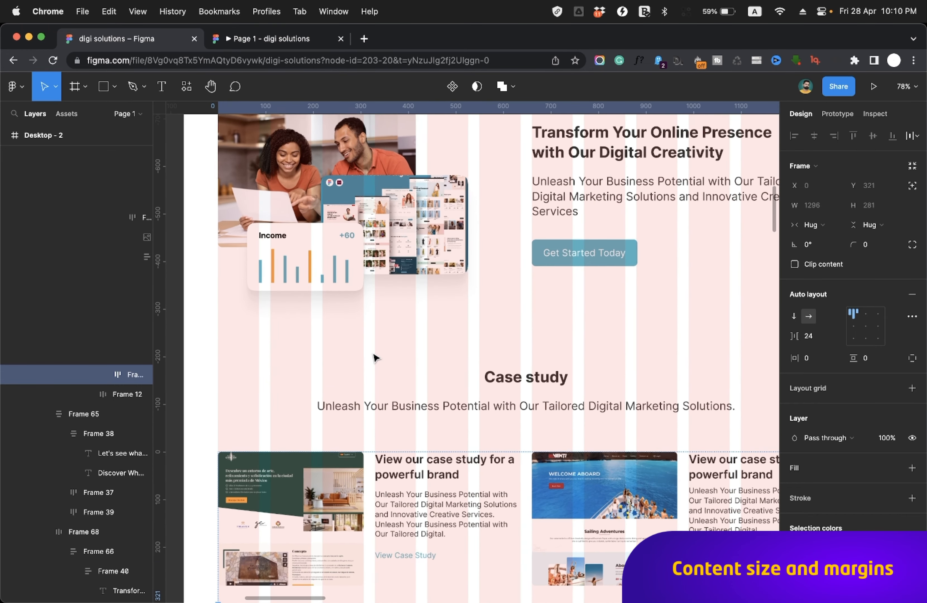
scroll(374, 357, "down", 3)
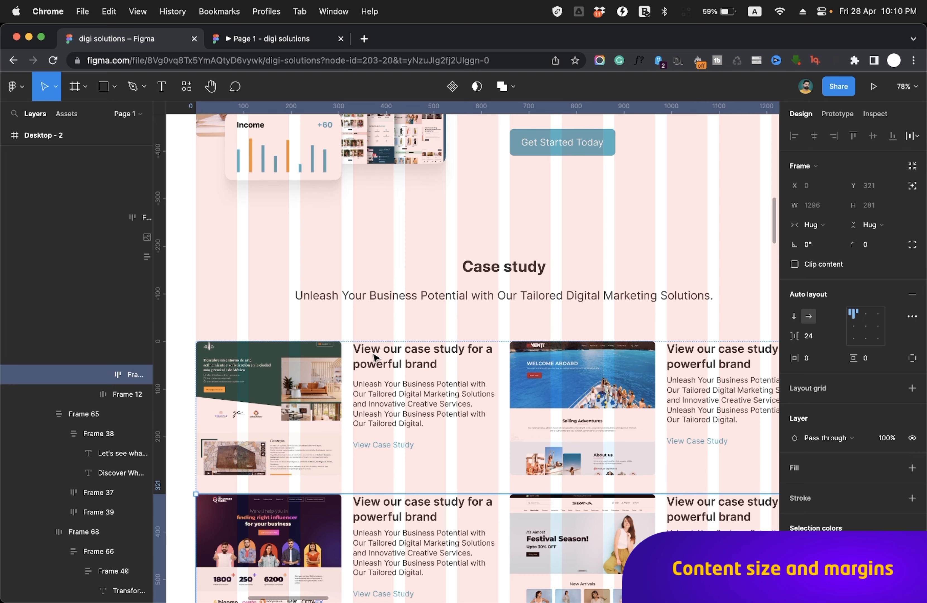
scroll(374, 357, "down", 8)
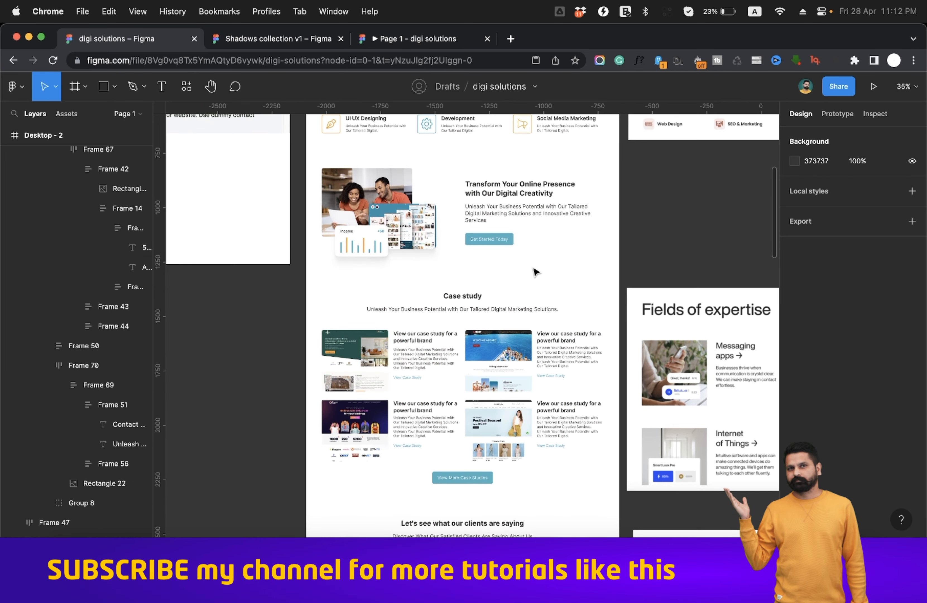
scroll(536, 271, "up", 4)
scroll(535, 271, "down", 6)
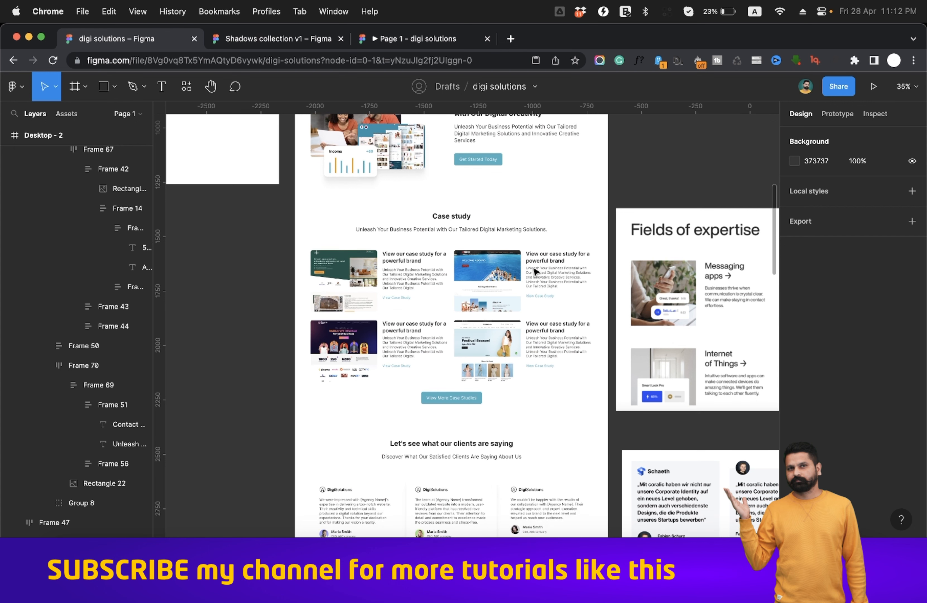
scroll(536, 271, "up", 5)
Select the section frames together from the "Transform Your Online Presence" block down to Contact us, and examine the gaps between them.
left_click(481, 240)
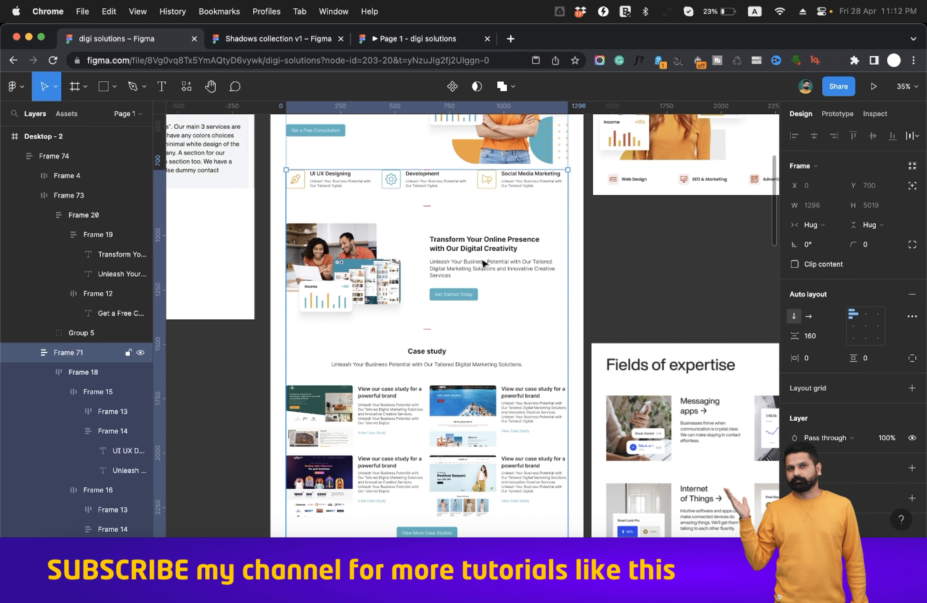
scroll(483, 263, "down", 3)
left_click(479, 289, "shift")
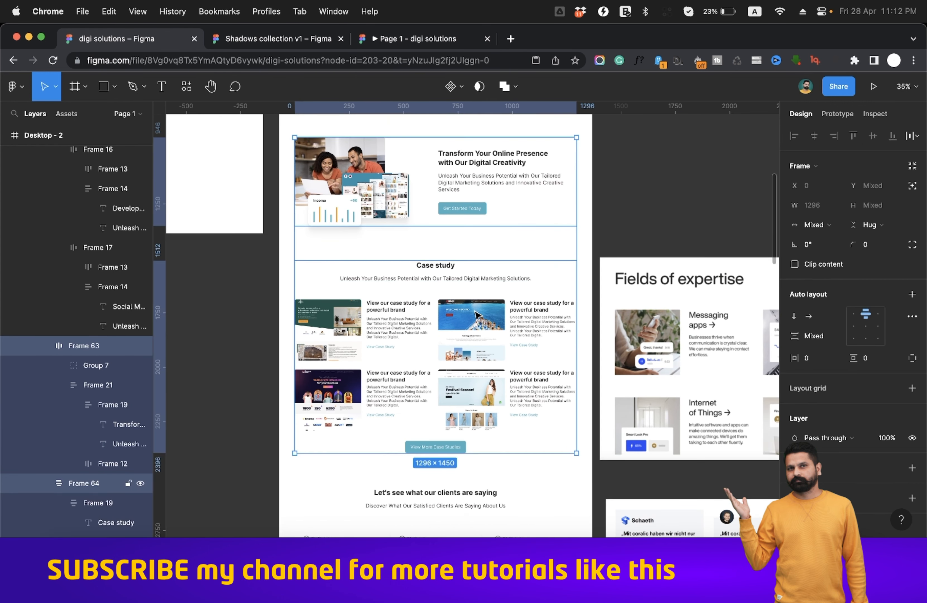
scroll(477, 315, "down", 5)
left_click(479, 315, "shift")
scroll(482, 333, "down", 5)
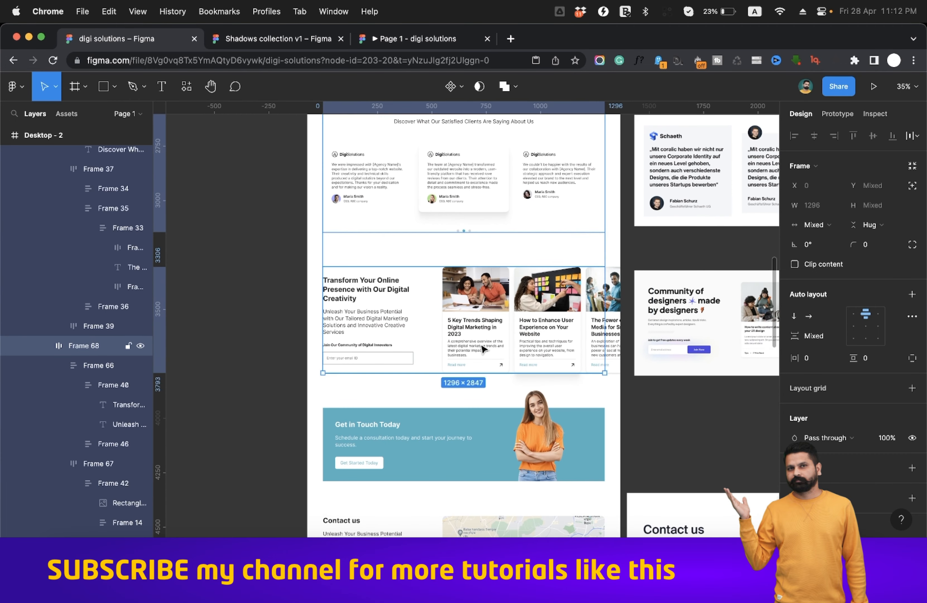
scroll(483, 348, "down", 3)
left_click(483, 348, "shift")
left_click(472, 439, "shift")
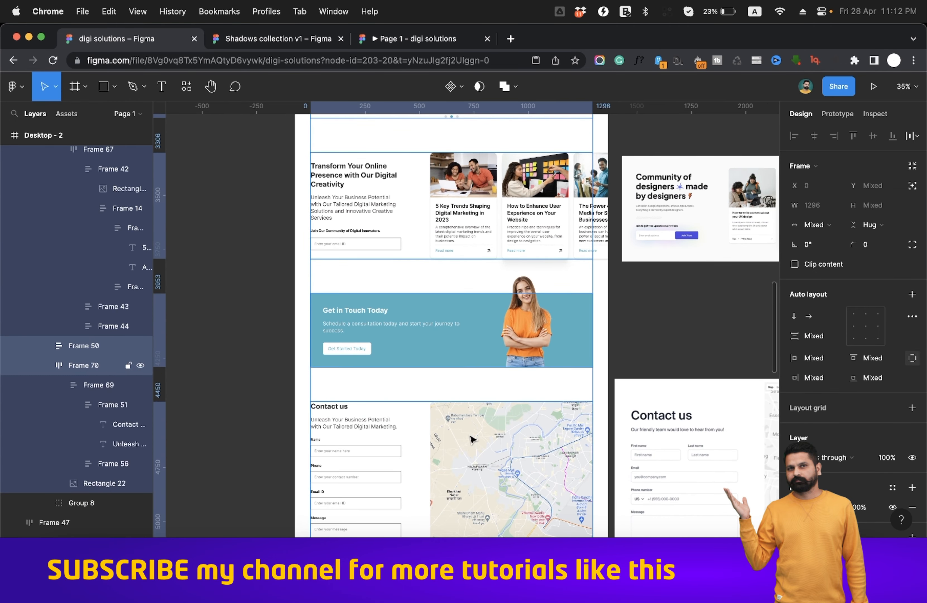
scroll(472, 439, "down", 8)
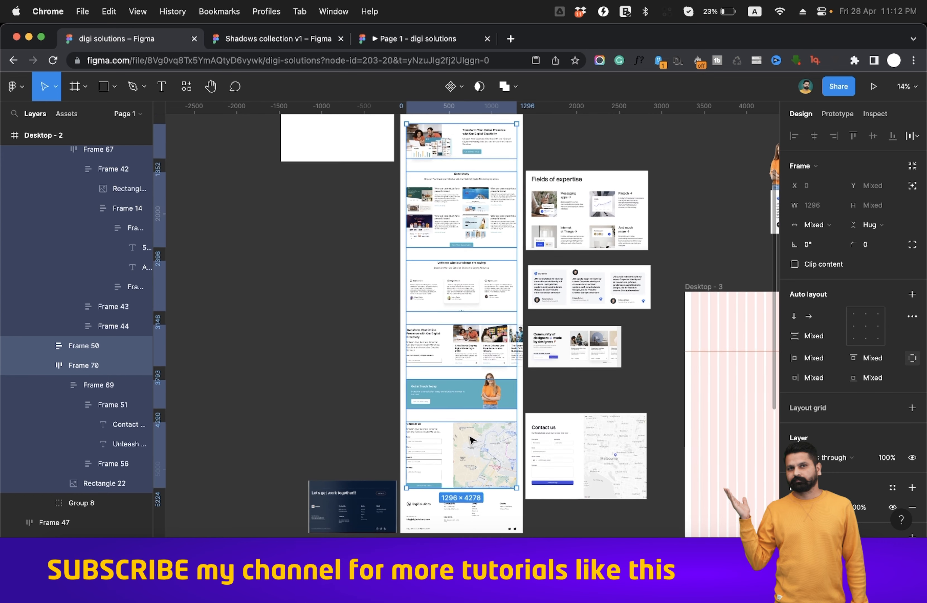
Select the client testimonials section and the articles section in turn, and examine their auto layout spacing.
left_click(356, 379)
scroll(427, 305, "up", 4)
left_click(430, 300)
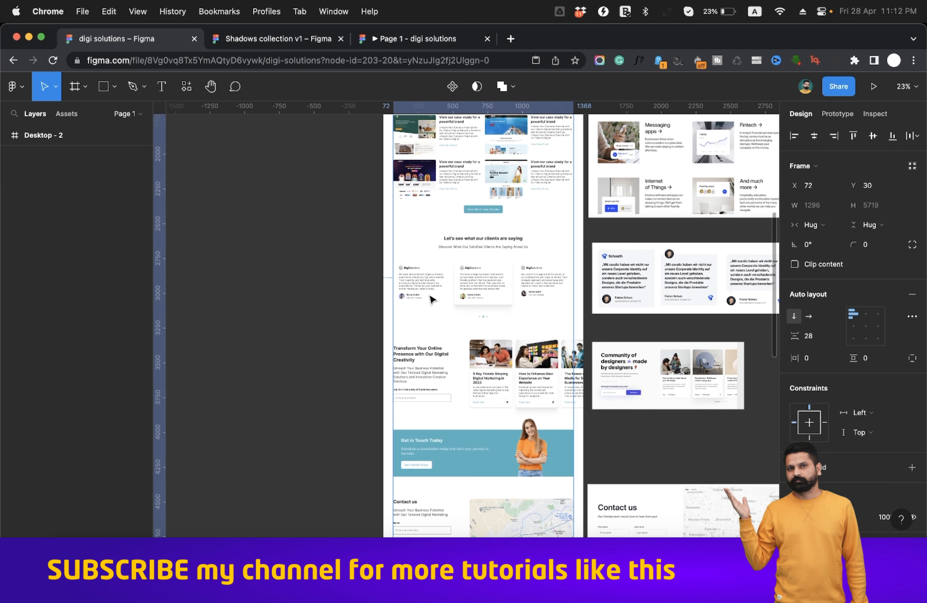
left_click(505, 284)
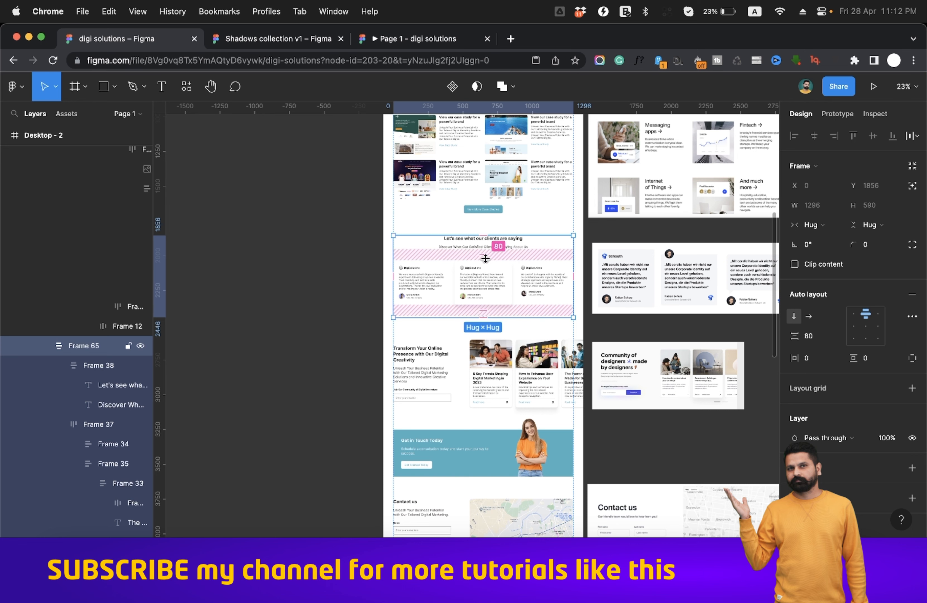
left_click(478, 369)
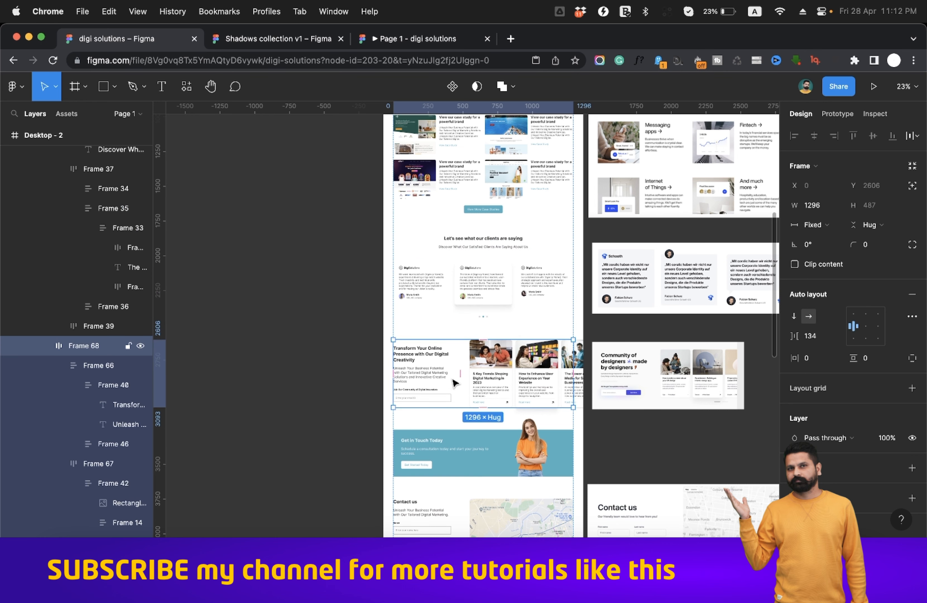
scroll(458, 378, "down", 4)
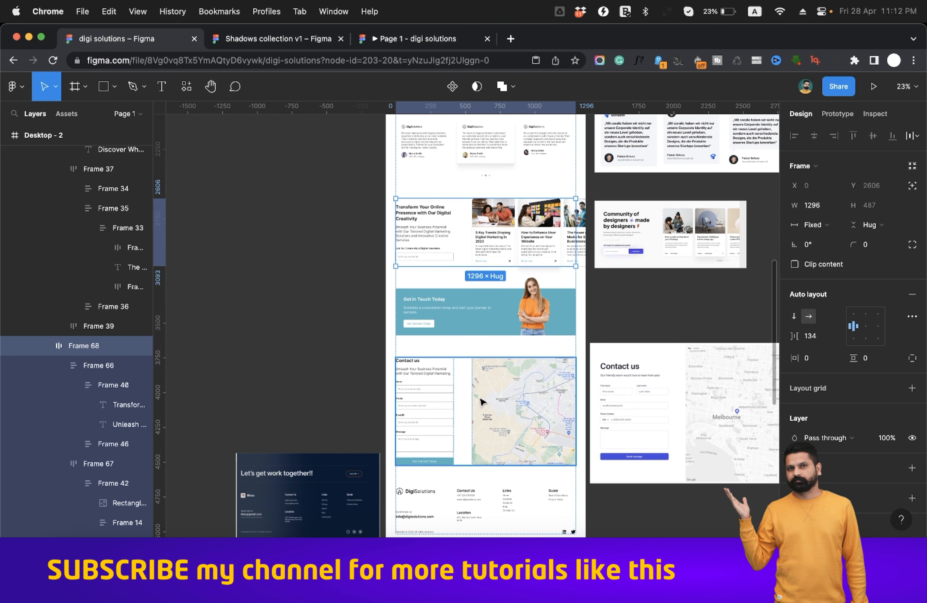
scroll(479, 382, "down", 5)
scroll(498, 196, "up", 3)
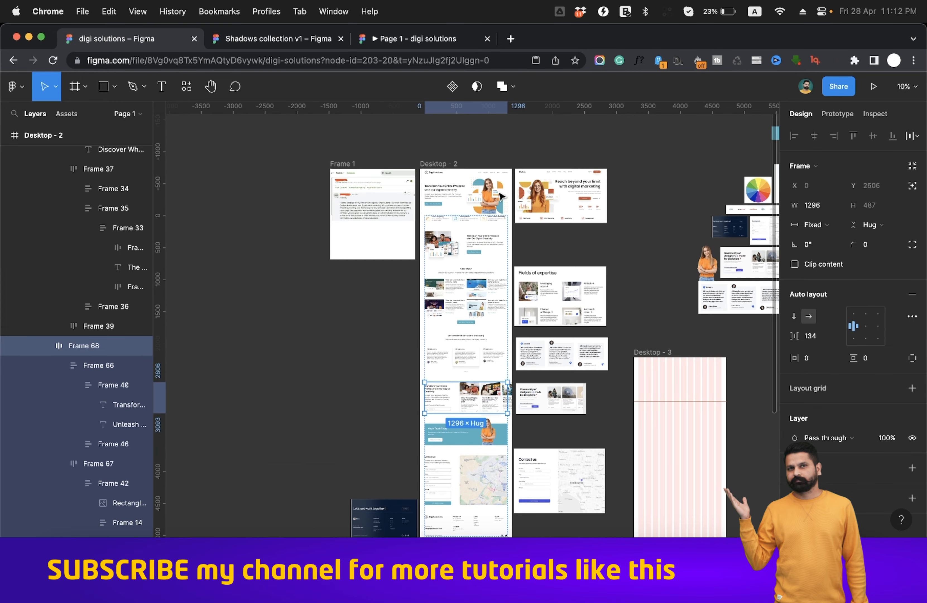
Examine the vertical auto layout spacing of the page's overall content frame and of the nested frame that stacks the sections.
scroll(492, 194, "down", 2)
left_click_drag(474, 152, 485, 478)
scroll(475, 302, "up", 2)
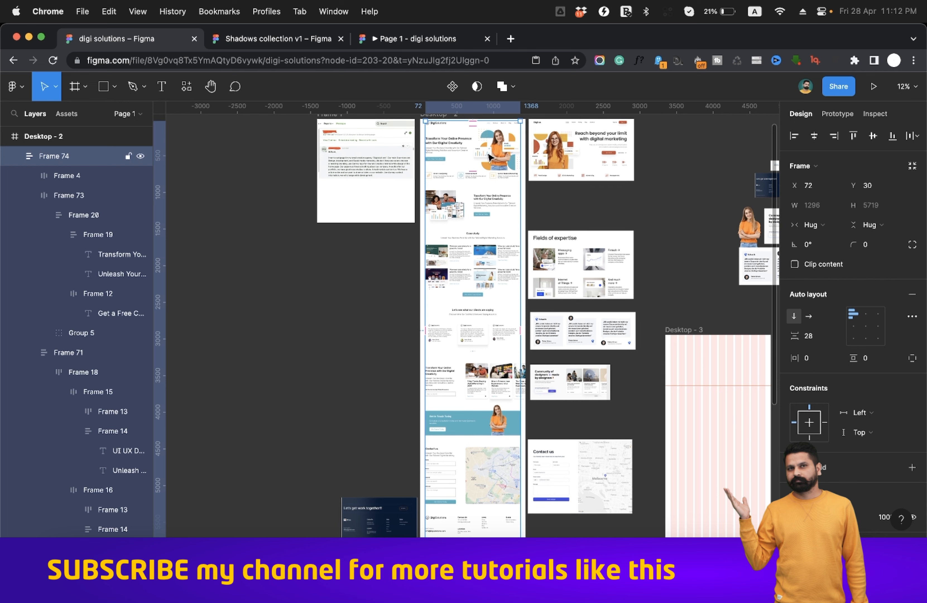
scroll(474, 307, "up", 2)
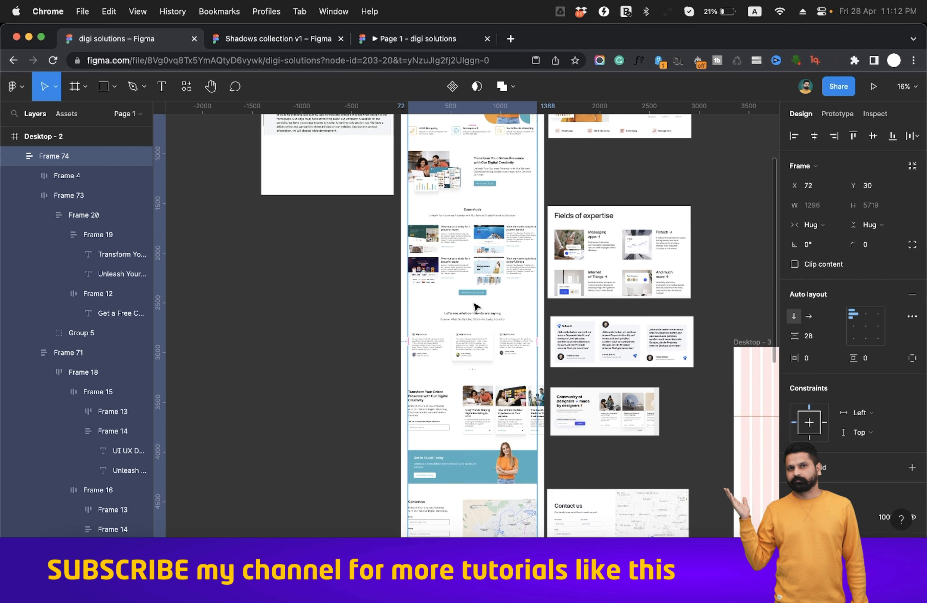
left_click(494, 316)
left_click_drag(476, 302, 477, 296)
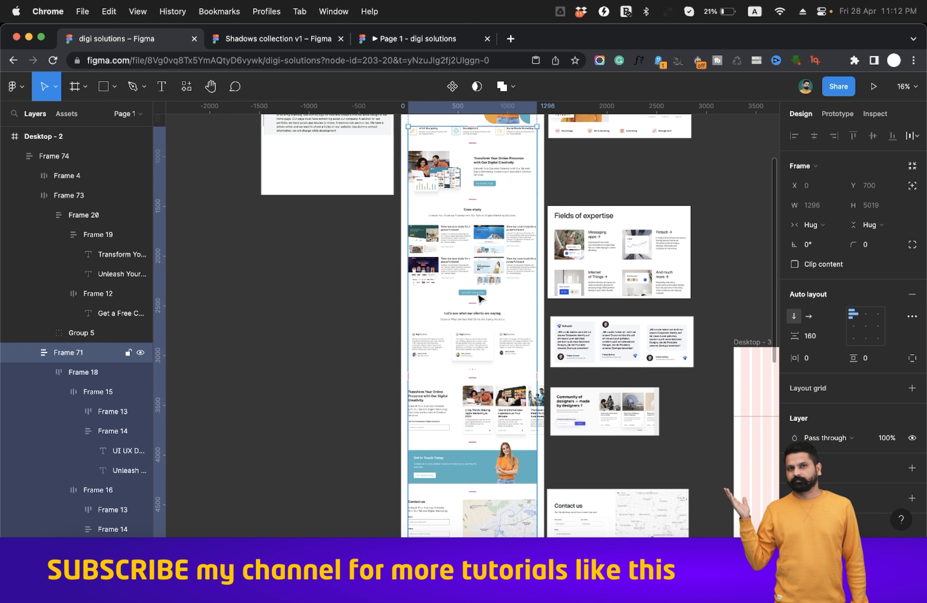
left_click(367, 363)
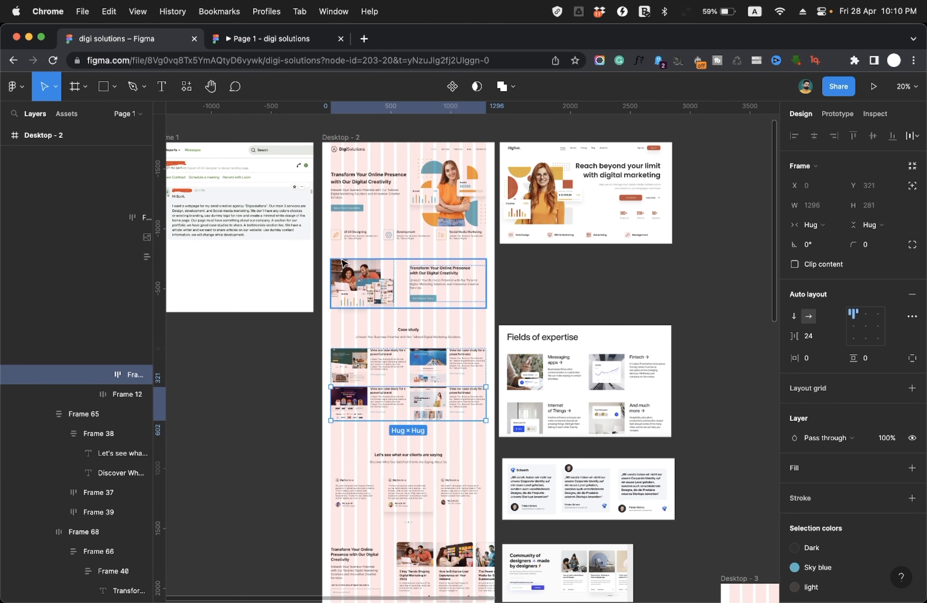
Compare the text settings of the hero heading, the heading of the section below the services, and the first case study's title.
scroll(342, 263, "up", 2)
scroll(414, 203, "up", 4)
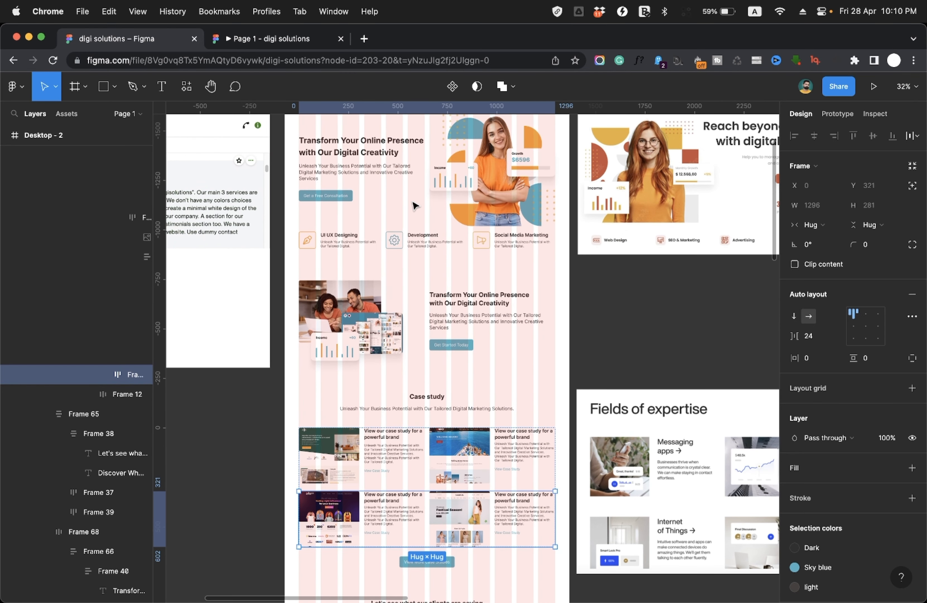
scroll(417, 303, "up", 1)
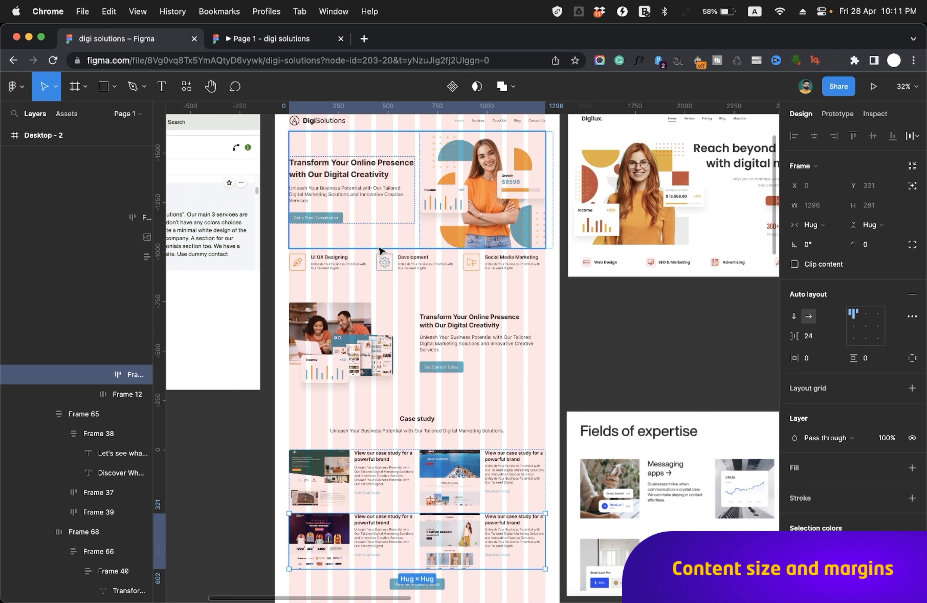
left_click(352, 179)
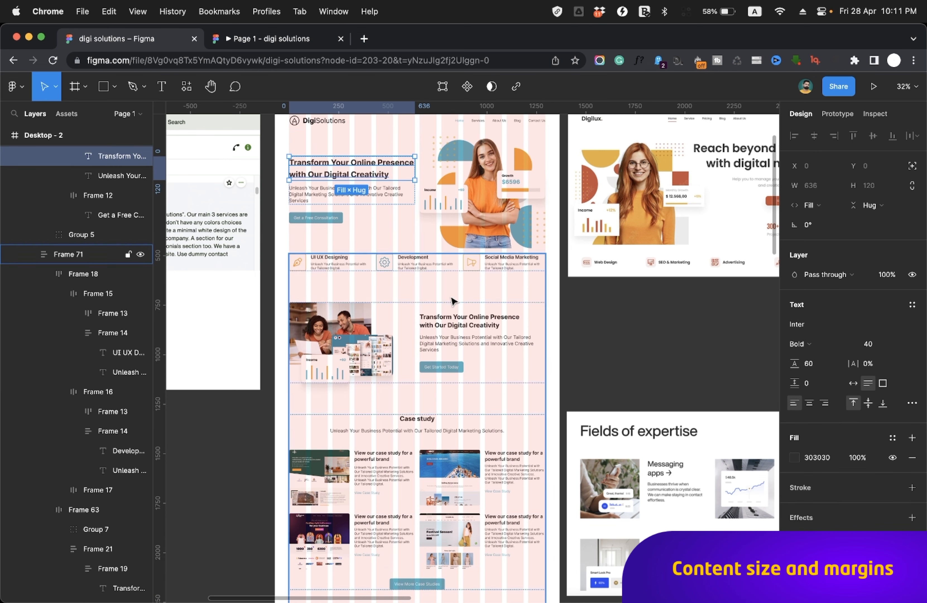
left_click(462, 324)
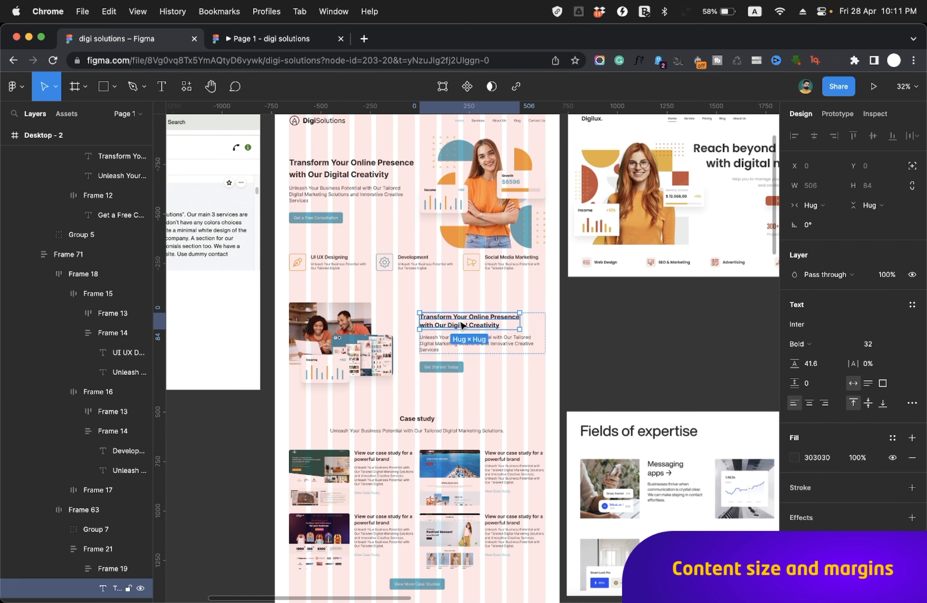
left_click(383, 463)
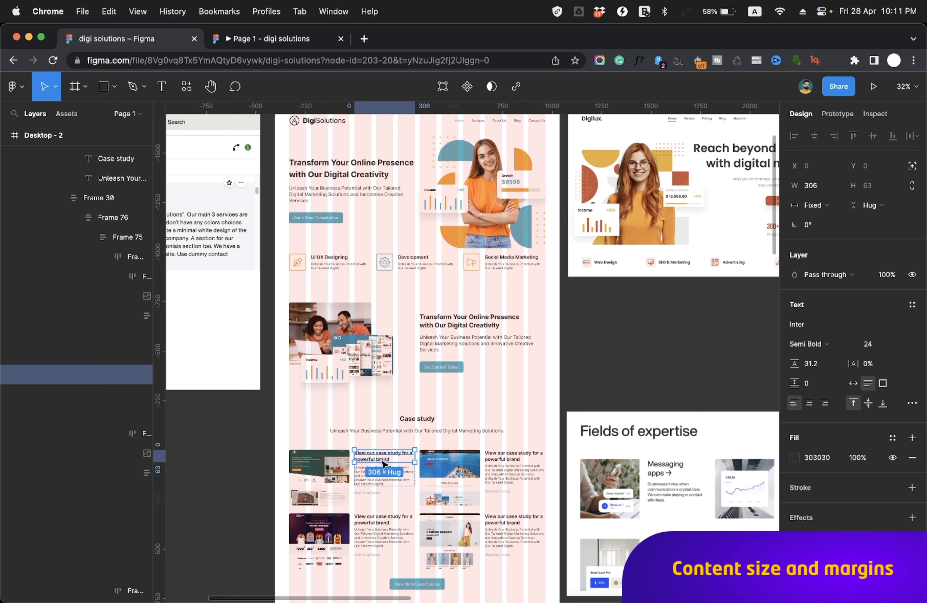
left_click(348, 169)
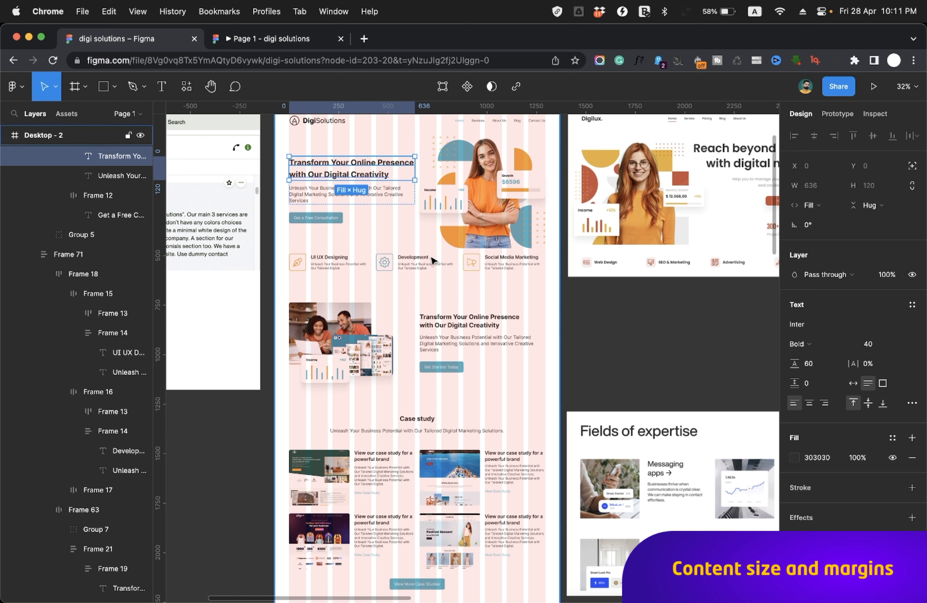
left_click(446, 322)
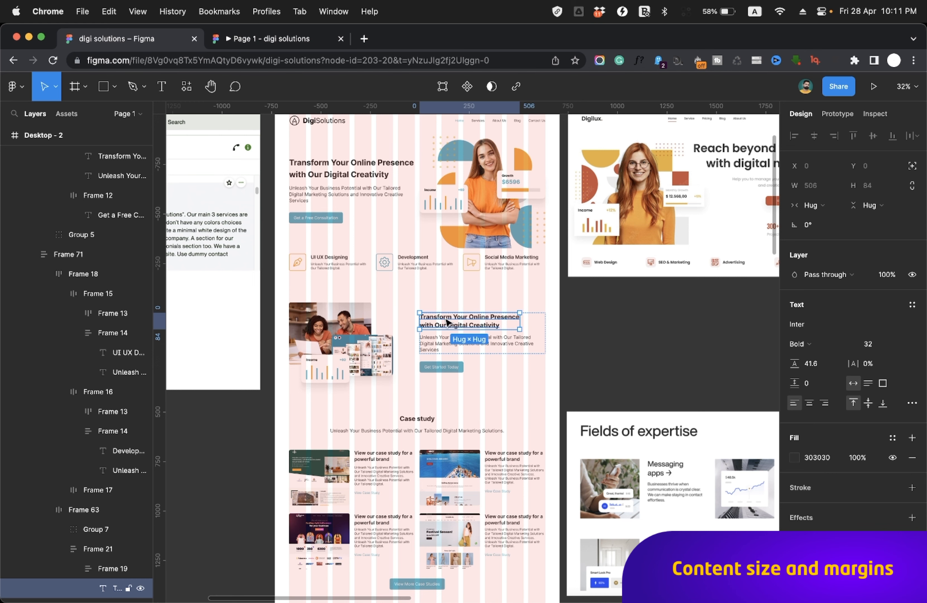
Examine the text settings of the "Case study", "Let's see what our clients are saying" and "Contact us" section headings.
scroll(447, 322, "down", 5)
left_click(425, 299)
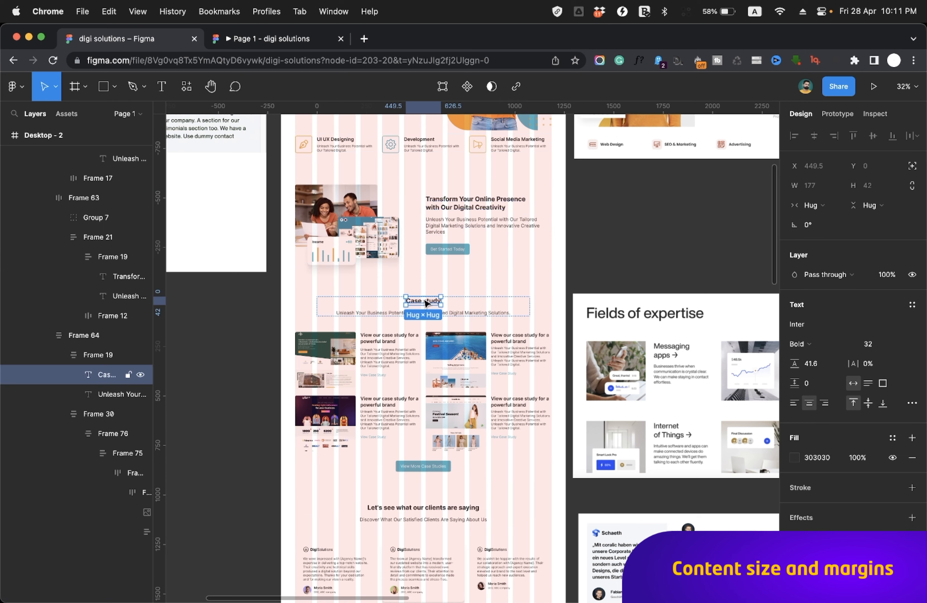
scroll(415, 313, "down", 5)
left_click(412, 358)
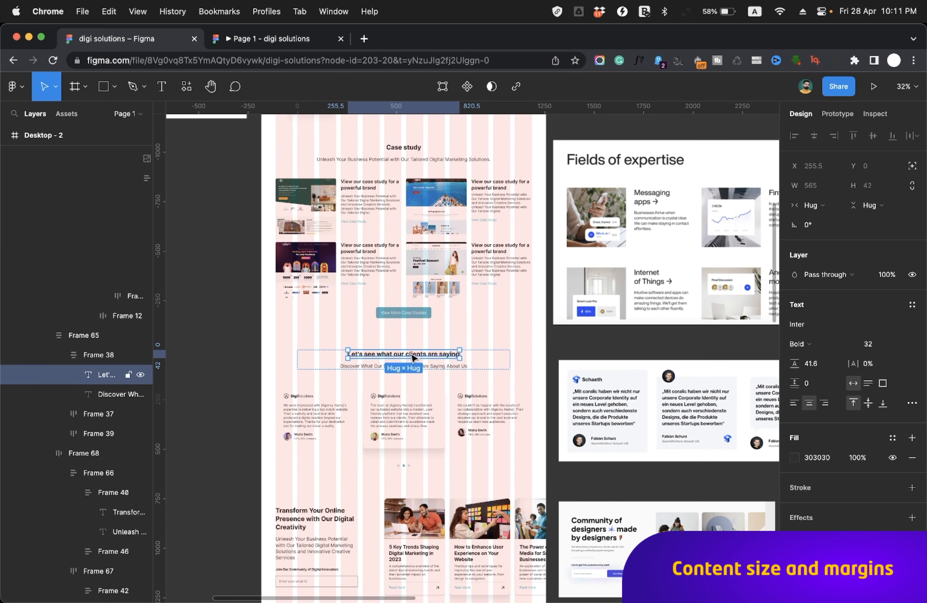
scroll(412, 358, "down", 5)
scroll(309, 371, "down", 3)
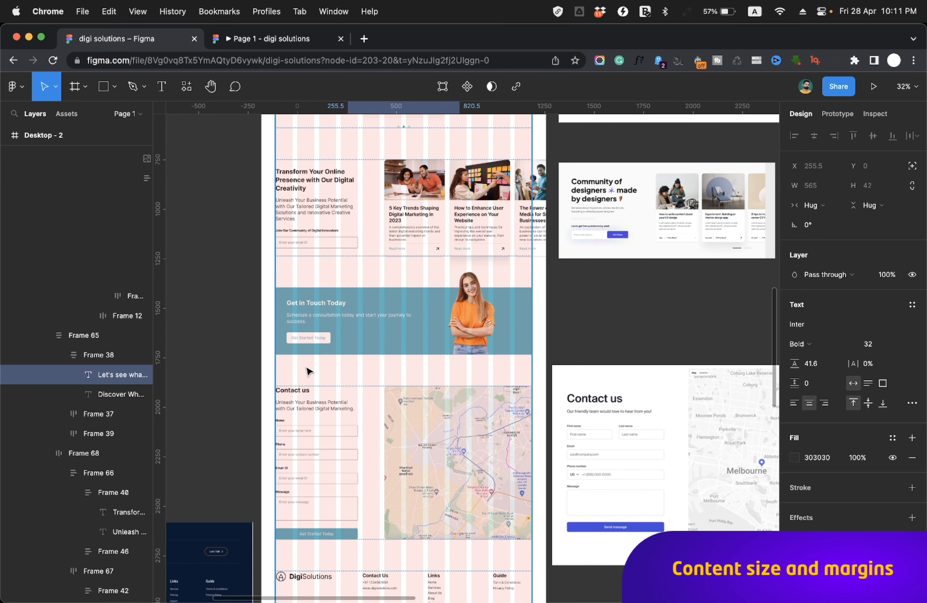
left_click(289, 391)
Select the first case study's title and examine its font size and weight within the Case study section.
scroll(288, 398, "up", 10)
scroll(287, 398, "up", 3)
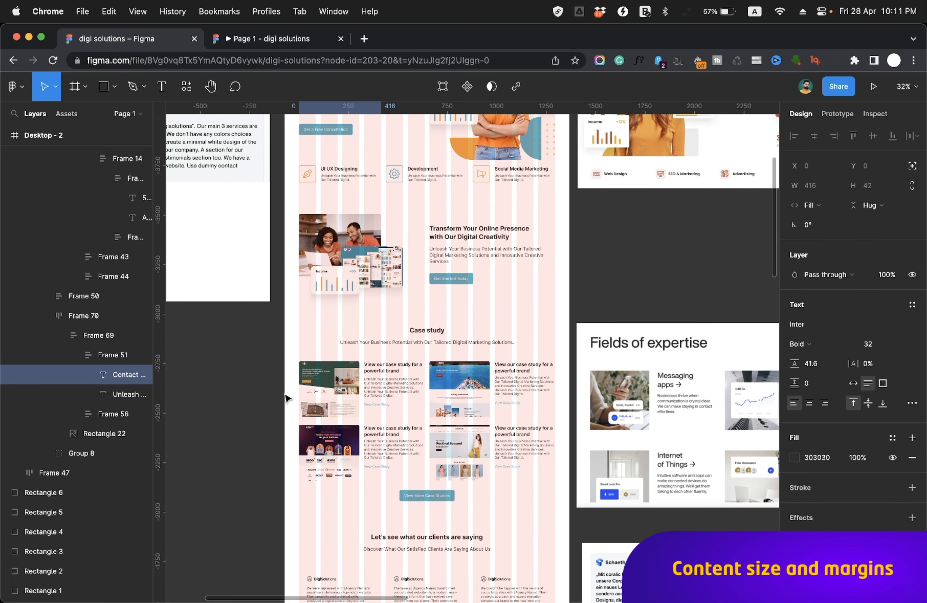
scroll(288, 397, "down", 2)
scroll(288, 398, "down", 1)
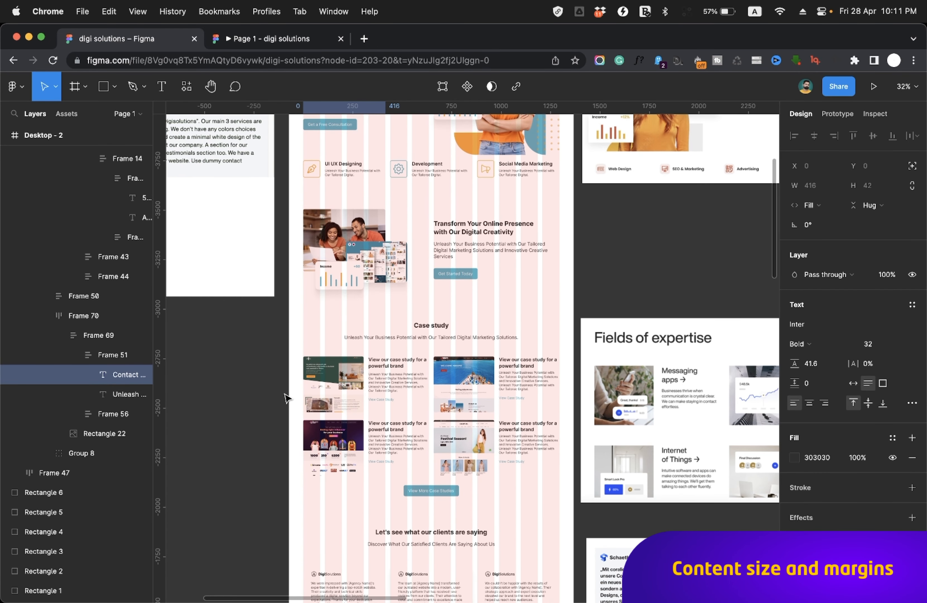
left_click(388, 368)
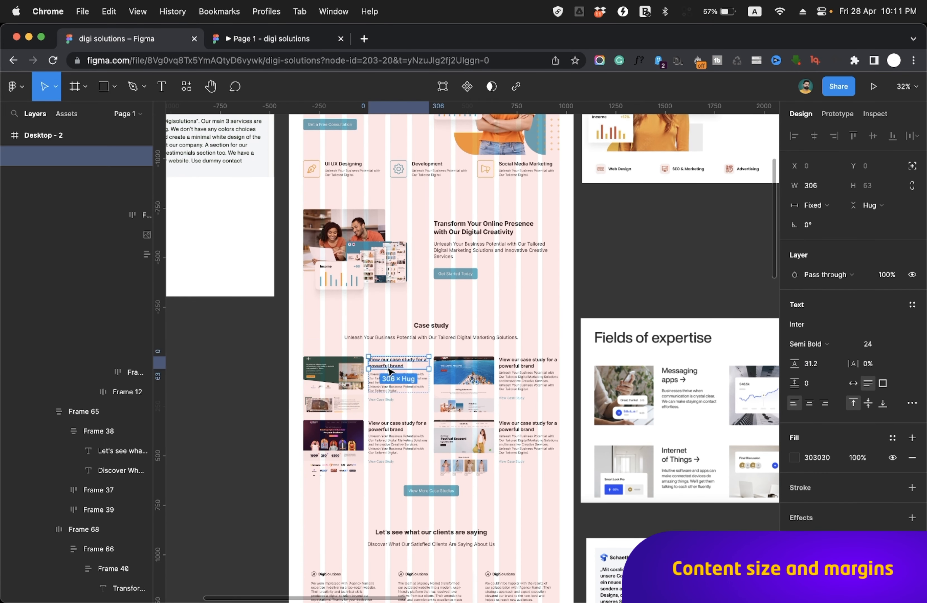
scroll(389, 369, "up", 5)
scroll(388, 370, "up", 2)
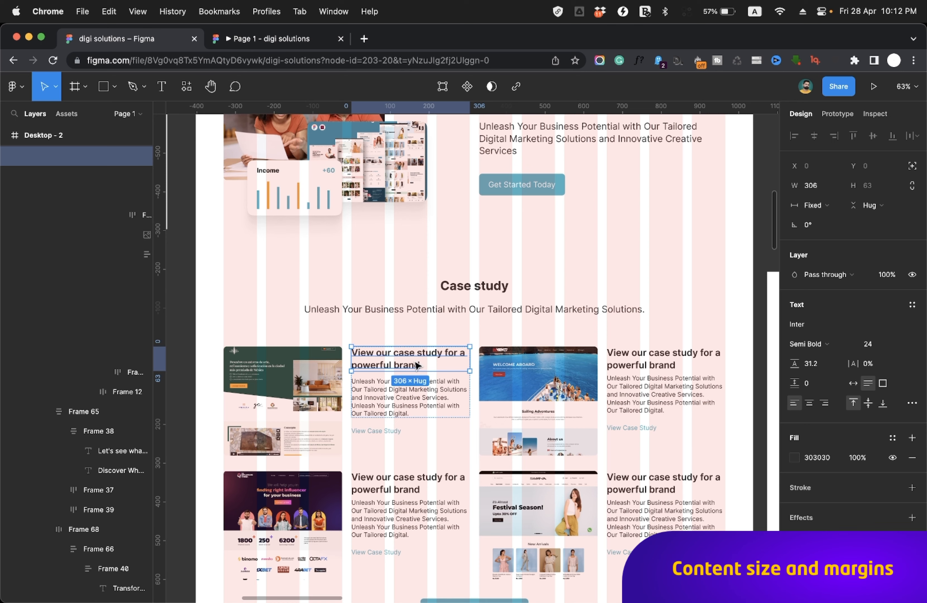
Compare the text settings of the second case study's title and the first blog card's title.
left_click(626, 364)
scroll(626, 367, "down", 5)
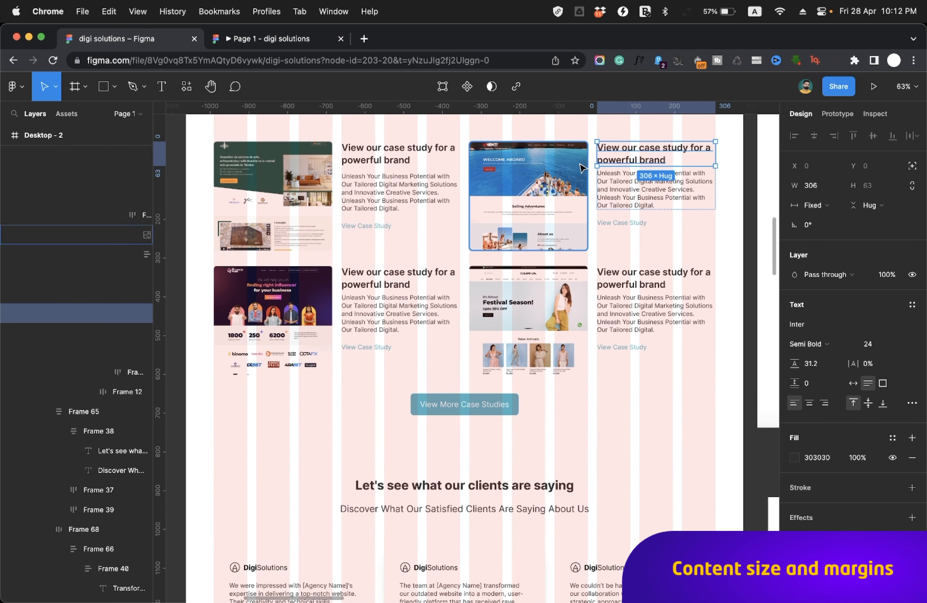
scroll(528, 306, "down", 9)
scroll(479, 389, "down", 2)
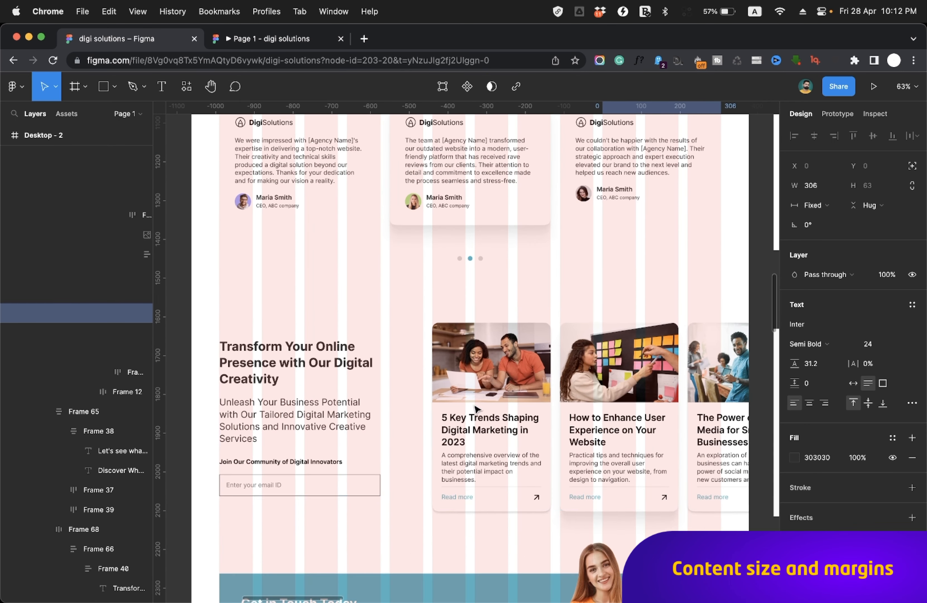
left_click(476, 417)
scroll(481, 423, "down", 8)
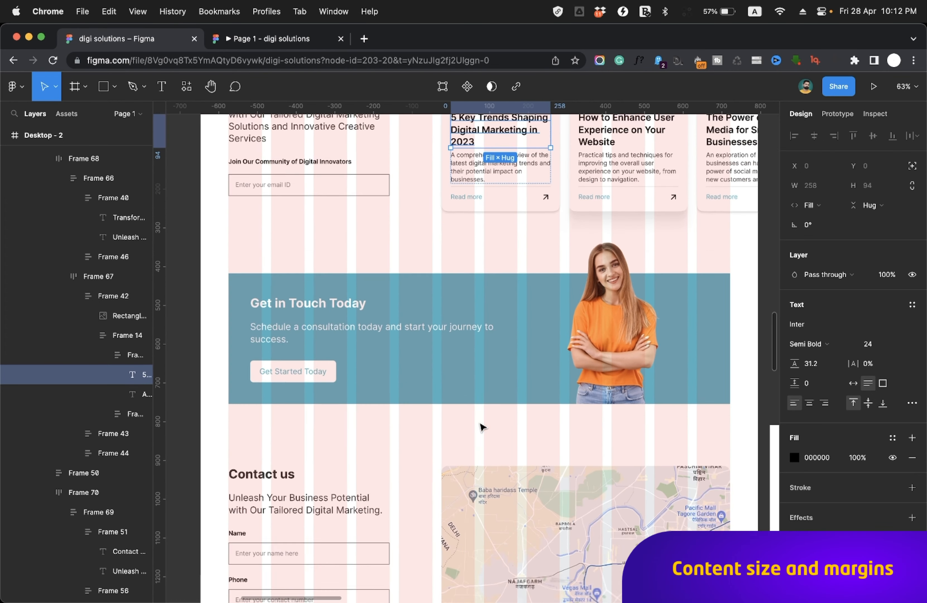
scroll(481, 427, "down", 2)
Examine the font size and weight of the hero paragraph and of the paragraph in the section below the services.
scroll(482, 426, "up", 20)
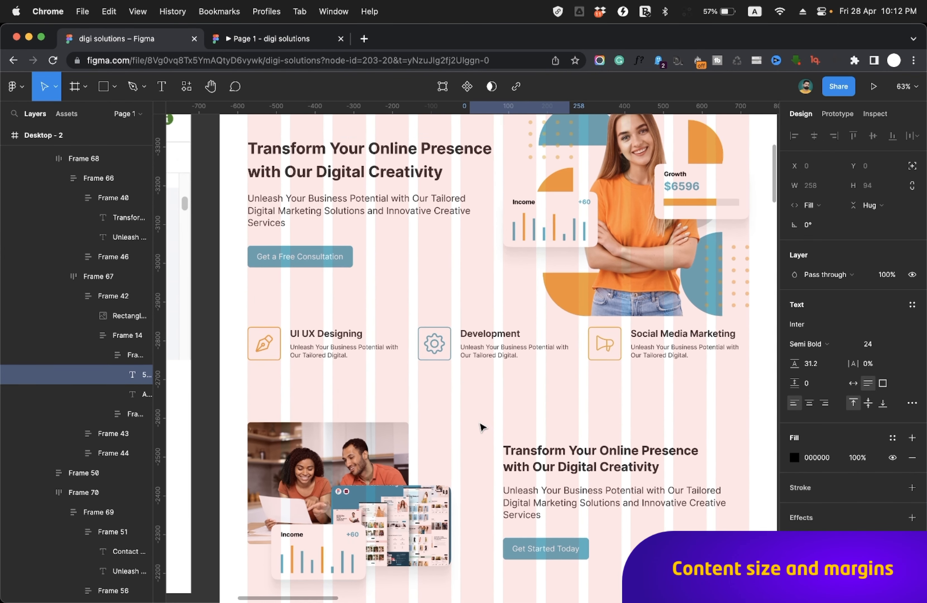
left_click(338, 213)
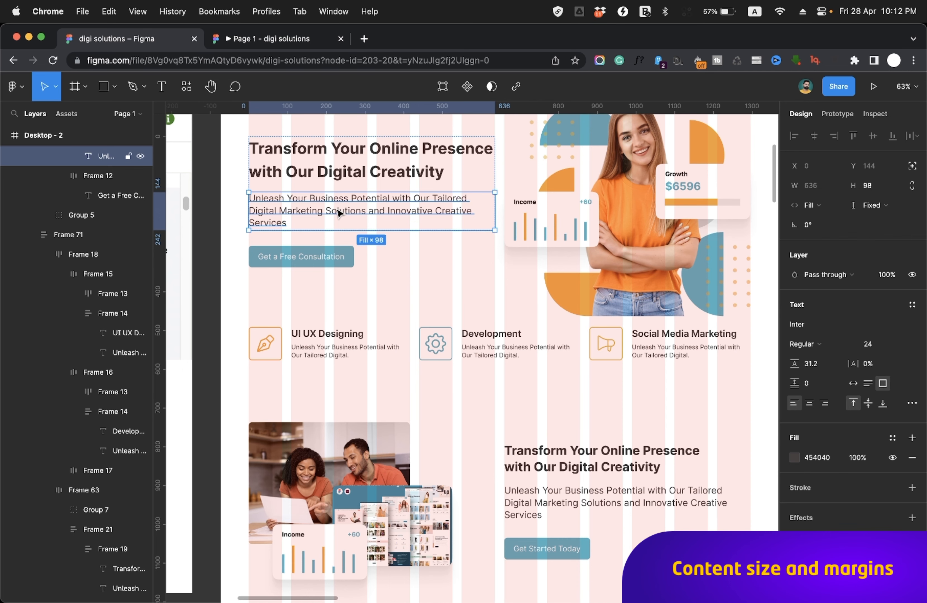
scroll(486, 403, "down", 5)
scroll(486, 403, "right", 2)
left_click(491, 319)
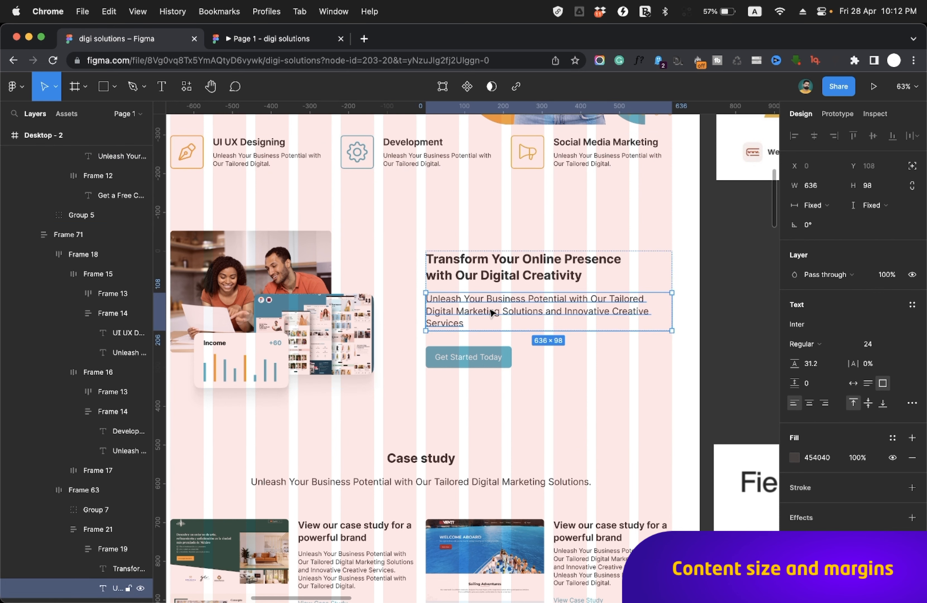
scroll(491, 312, "down", 5)
scroll(492, 312, "left", 1)
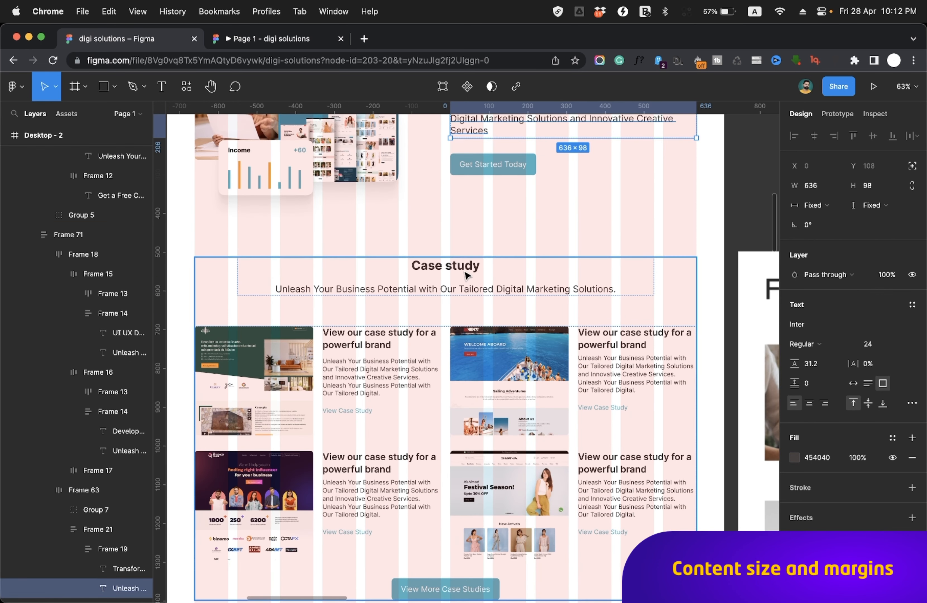
Compare the text settings of the "Case study" heading with those of the subheading beneath it.
left_click(464, 270)
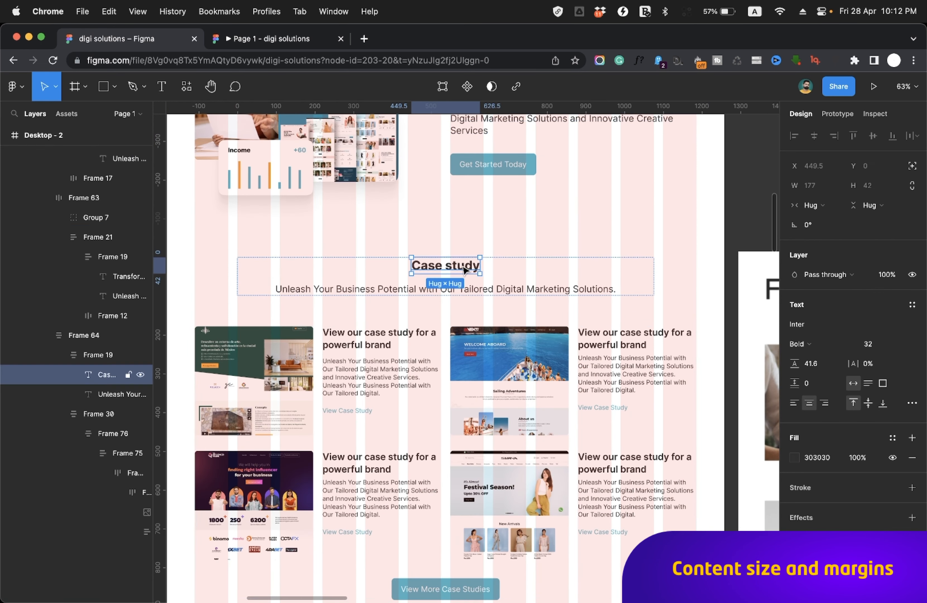
left_click(456, 290)
scroll(455, 292, "up", 4)
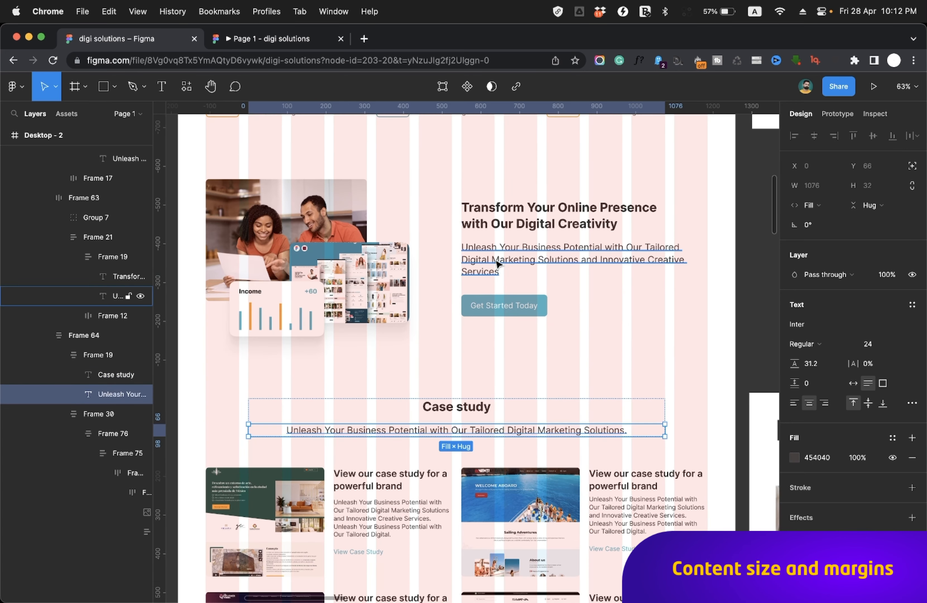
Recheck the text settings of the paragraph below the services section and of the hero paragraph.
left_click(496, 264)
scroll(496, 266, "up", 6)
scroll(496, 265, "left", 2)
left_click(400, 164)
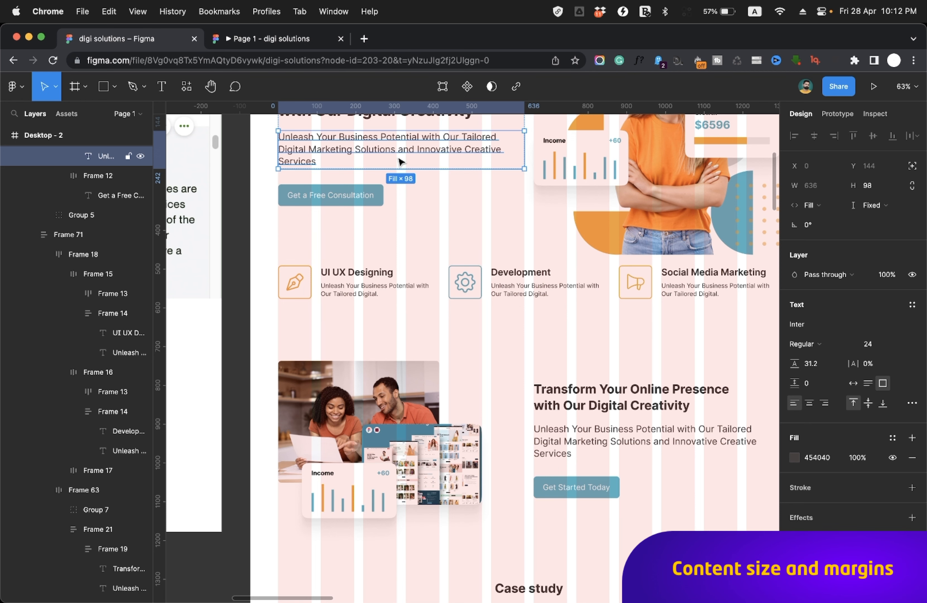
Examine the text settings of the "UI UX Designing", "Development" and "Social Media Marketing" service titles.
scroll(400, 160, "down", 3)
scroll(400, 160, "right", 2)
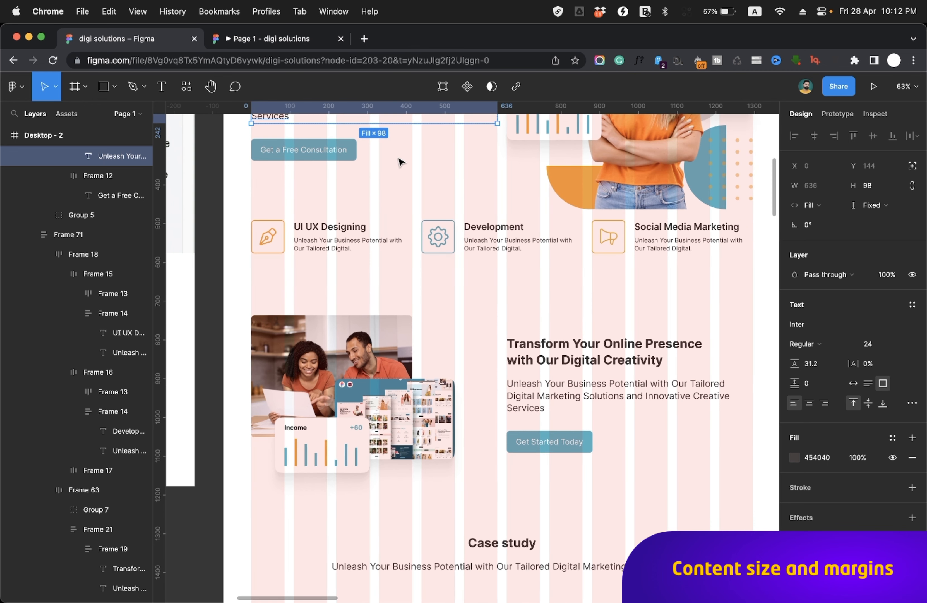
left_click(325, 232)
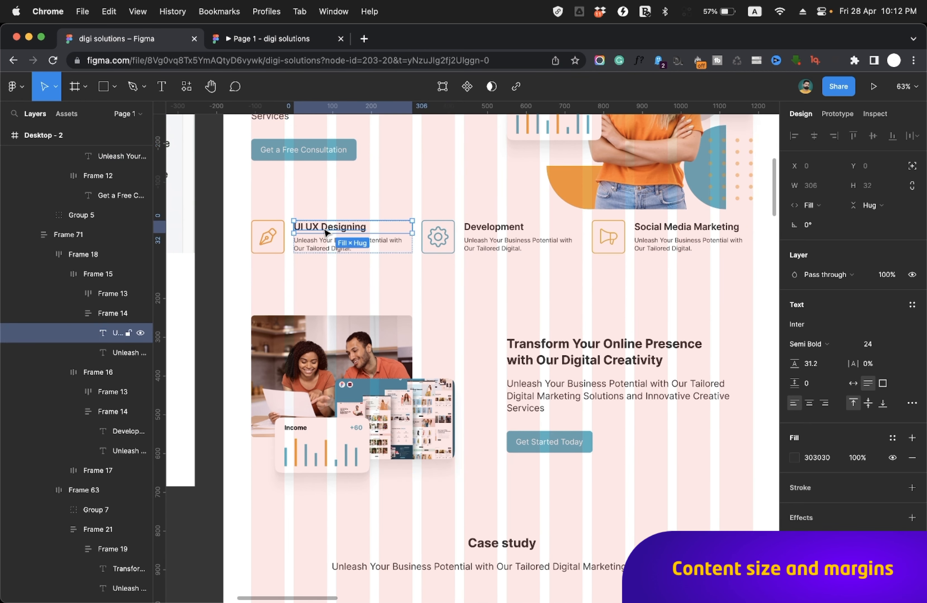
left_click(491, 228)
left_click(634, 231)
Examine the text settings of the first case study's title and description and of the UI UX Designing description.
scroll(593, 438, "down", 10)
scroll(594, 438, "right", 2)
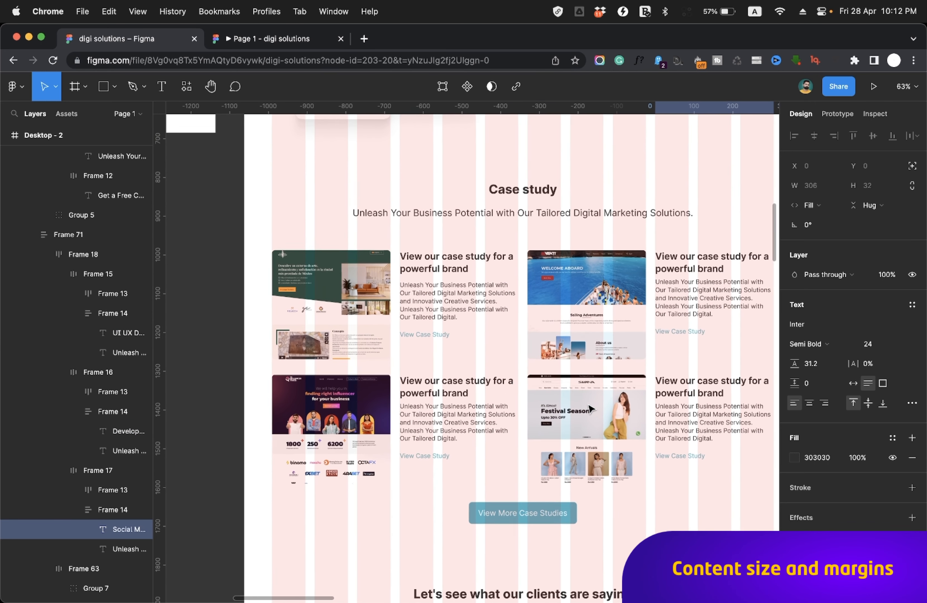
left_click(439, 267)
left_click(438, 292)
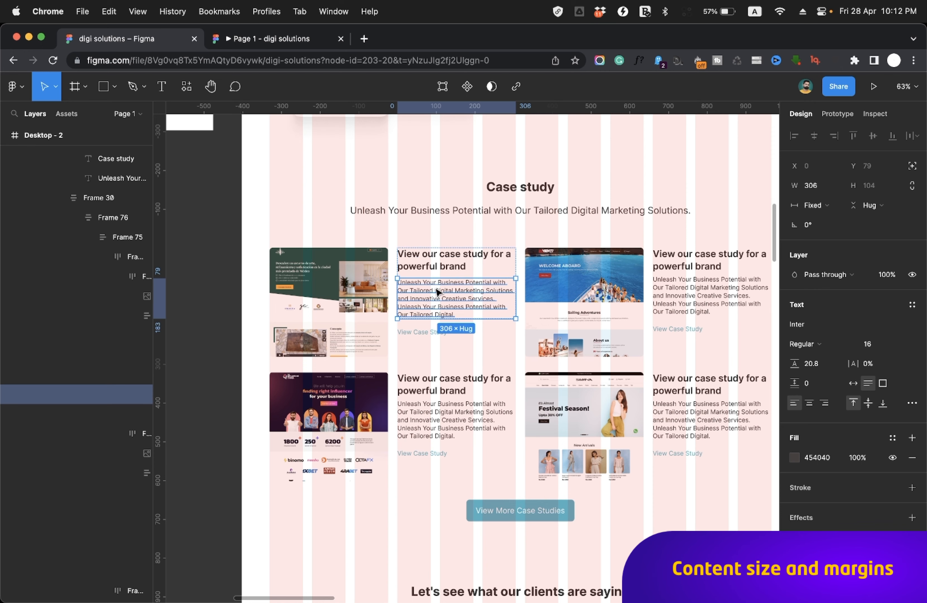
scroll(437, 291, "up", 10)
scroll(436, 292, "left", 1)
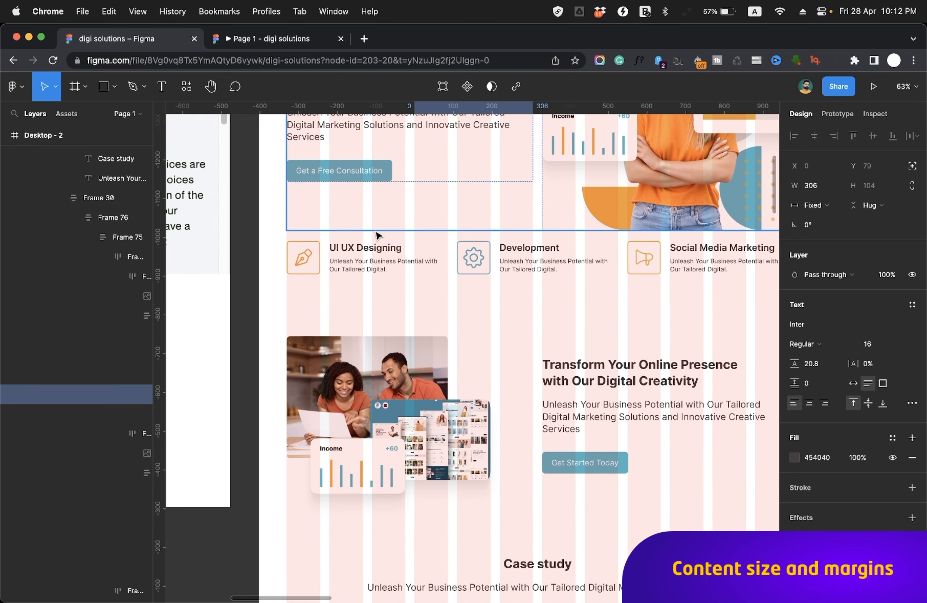
left_click(372, 260)
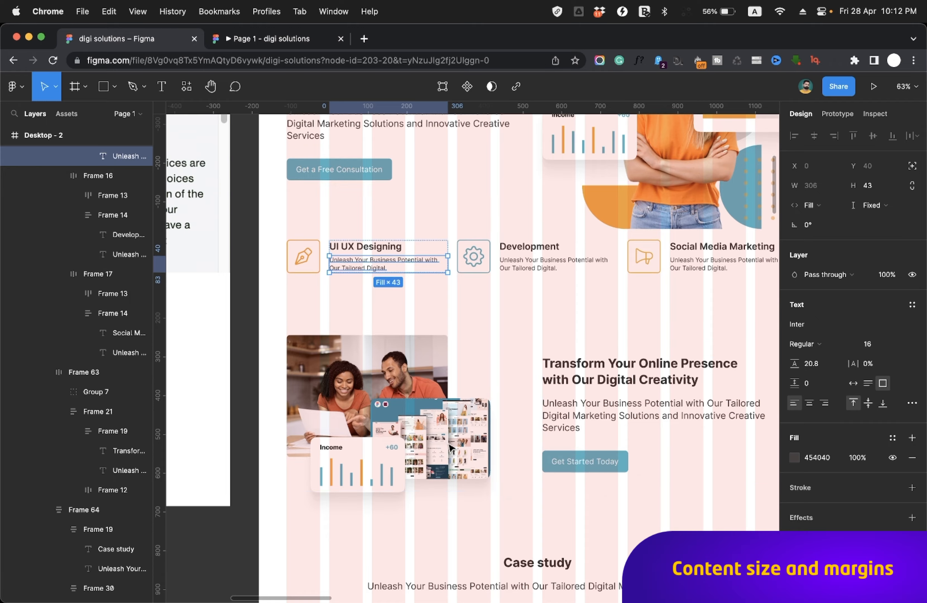
Examine the font size and weight of the middle testimonial's text and of the first blog card's description.
scroll(449, 445, "down", 15)
scroll(449, 503, "right", 1)
left_click(517, 394)
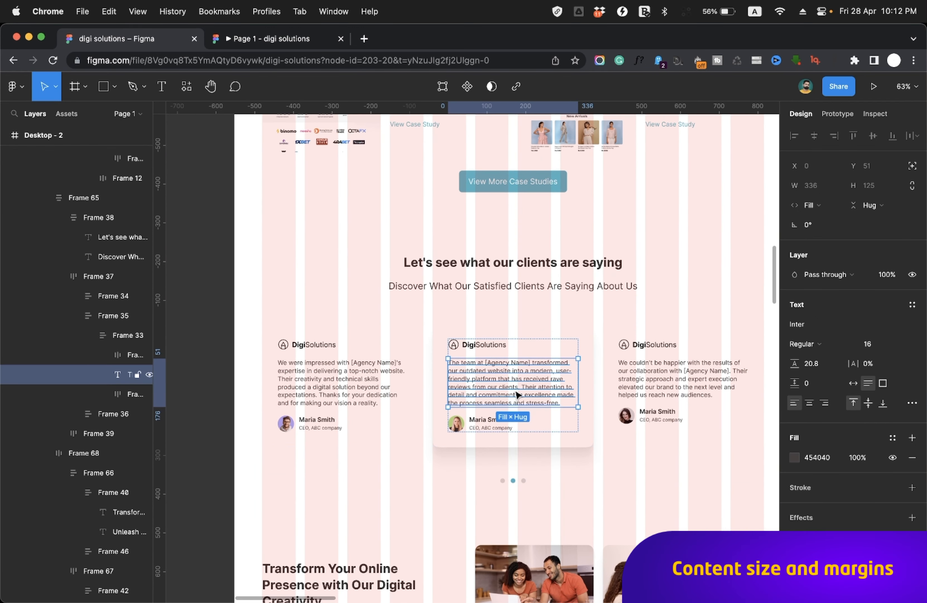
scroll(517, 394, "down", 10)
scroll(517, 394, "right", 1)
left_click(507, 350)
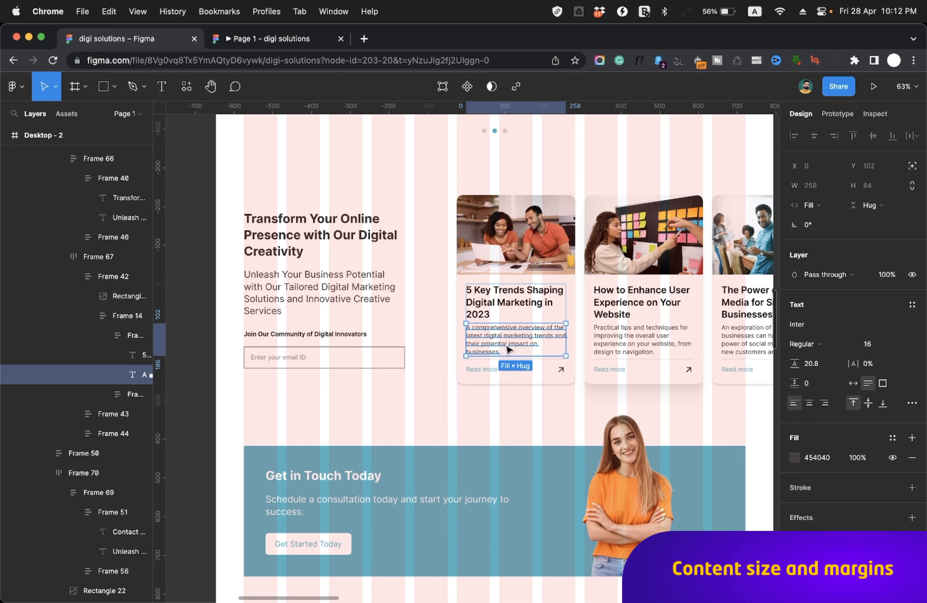
Select the paragraph in the section between the services and the case studies and review its text settings.
scroll(507, 349, "up", 20)
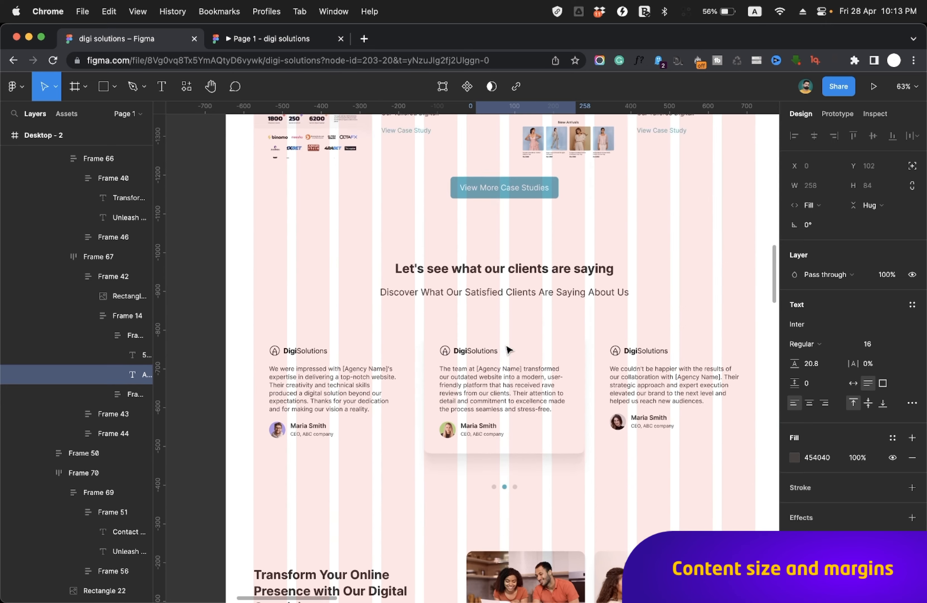
scroll(507, 350, "right", 1)
scroll(507, 349, "down", 1)
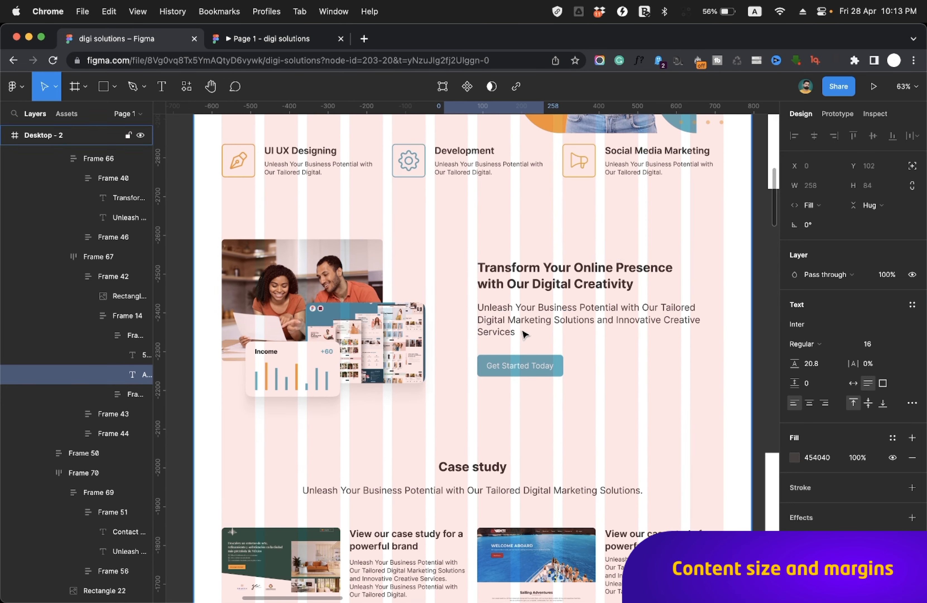
left_click(525, 332)
scroll(525, 332, "down", 6)
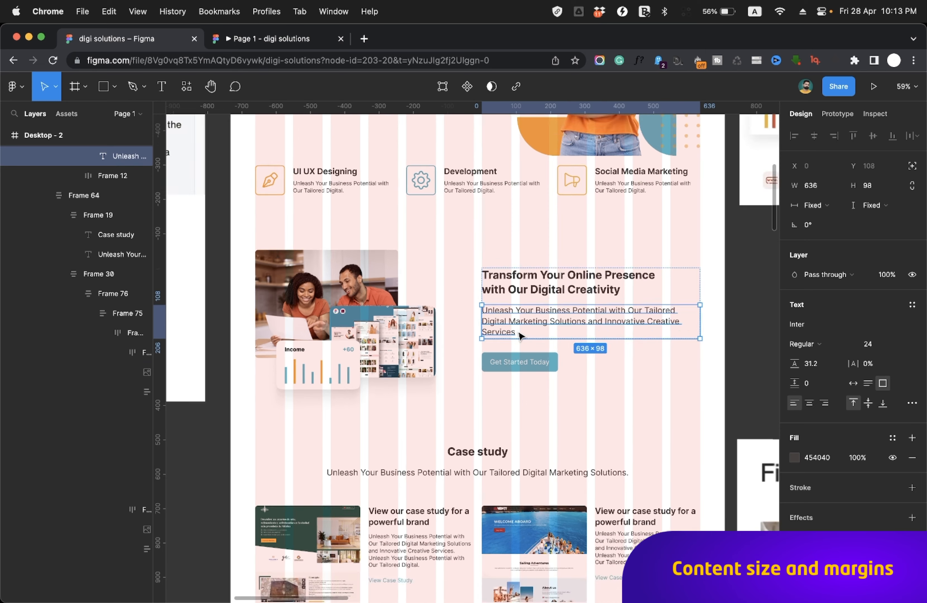
Review the hero's heading and paragraph frame, then the text settings of the section headings down to the blog section.
scroll(521, 336, "down", 1)
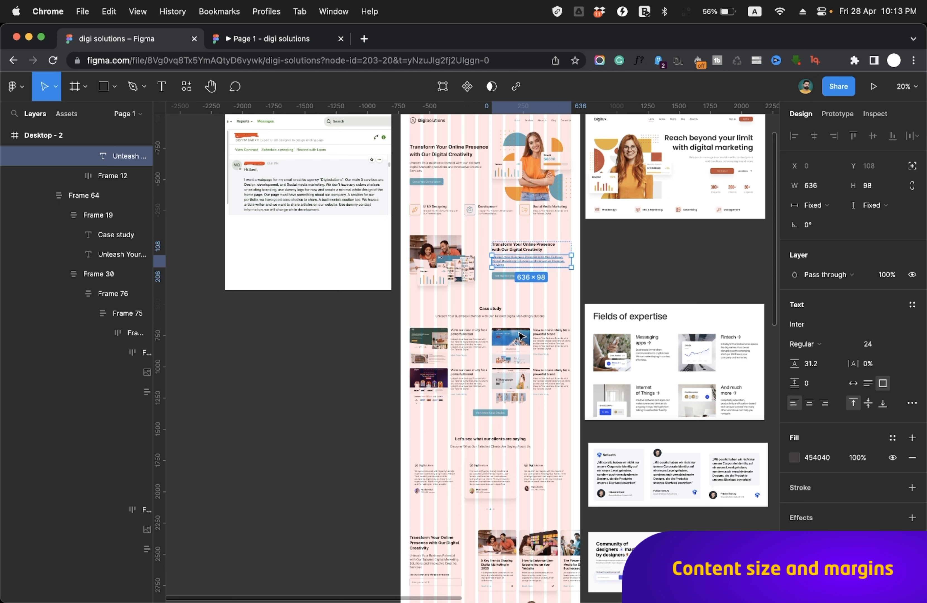
left_click(456, 159)
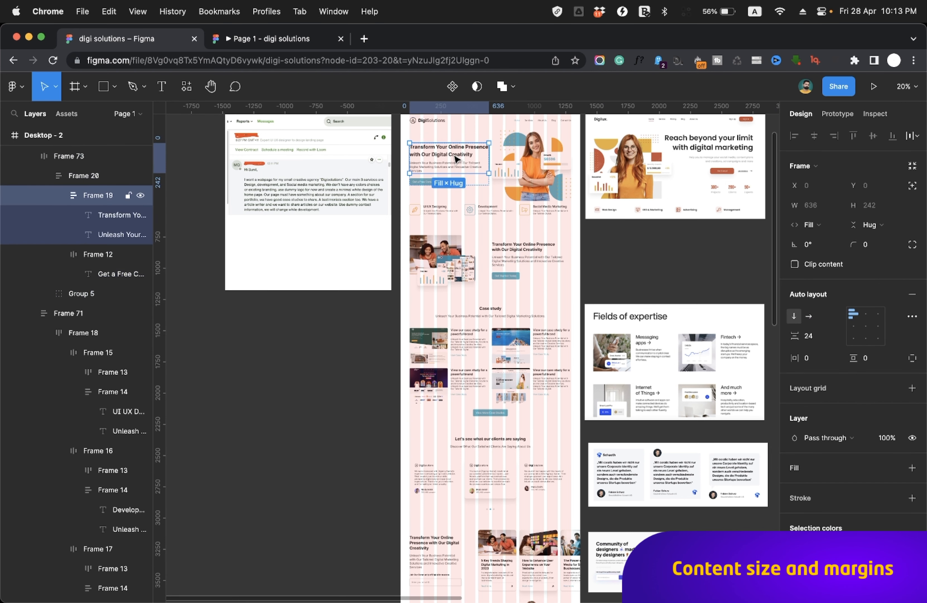
left_click(528, 248, "super")
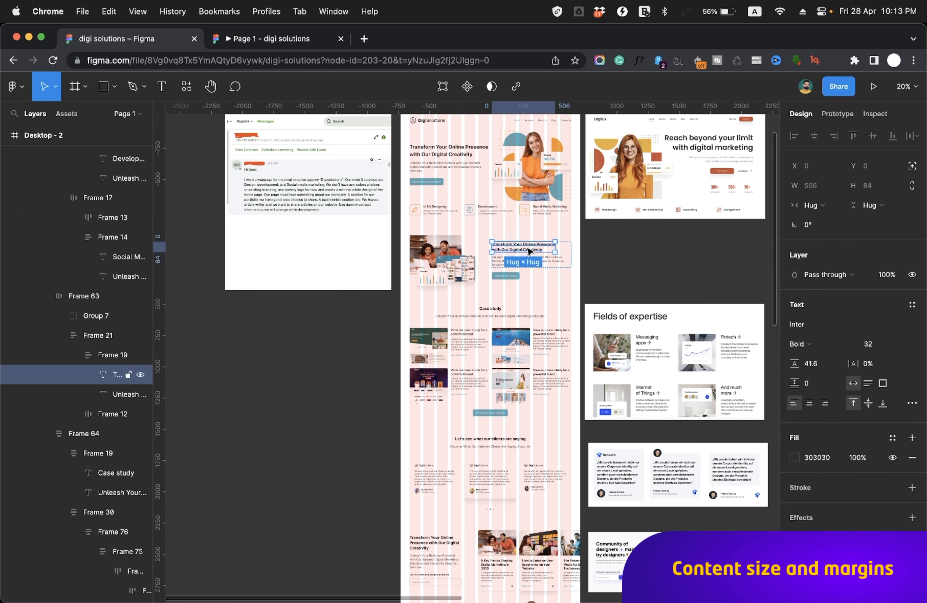
left_click(492, 304, "super")
left_click(491, 308, "super")
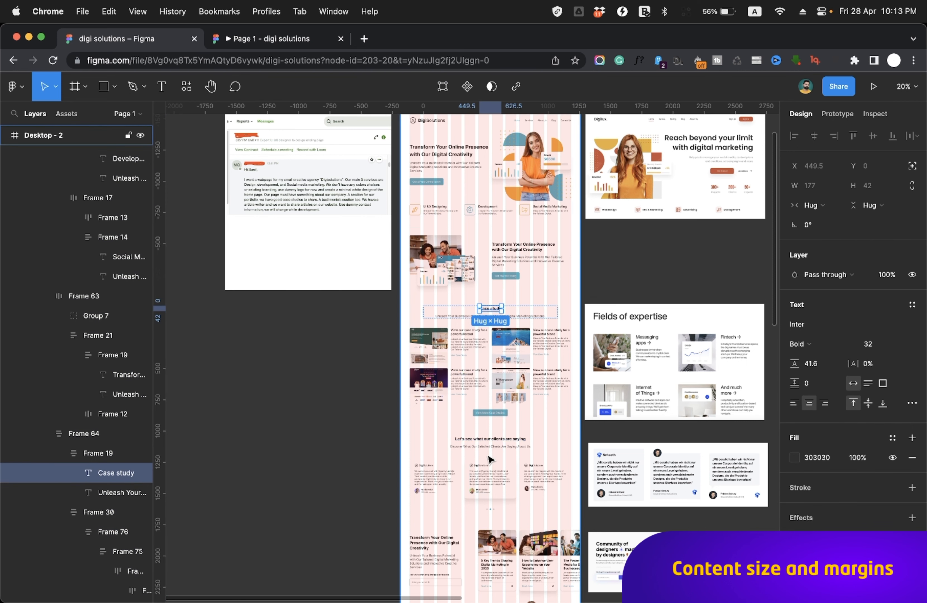
left_click(490, 440, "super")
left_click(428, 539, "super")
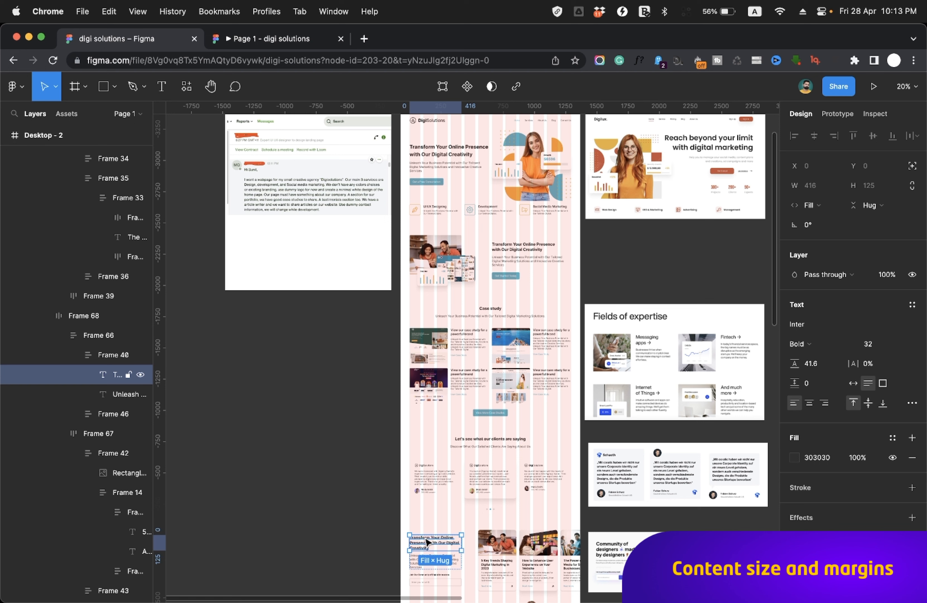
Inspect the first case study's title, the second case study's frame and the first blog card's title.
left_click(470, 332, "super")
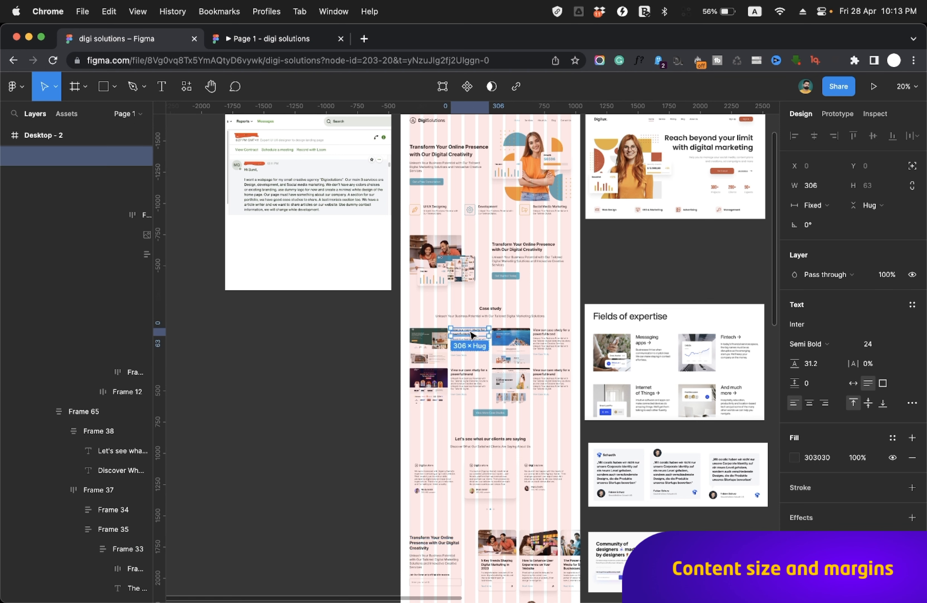
left_click(545, 337)
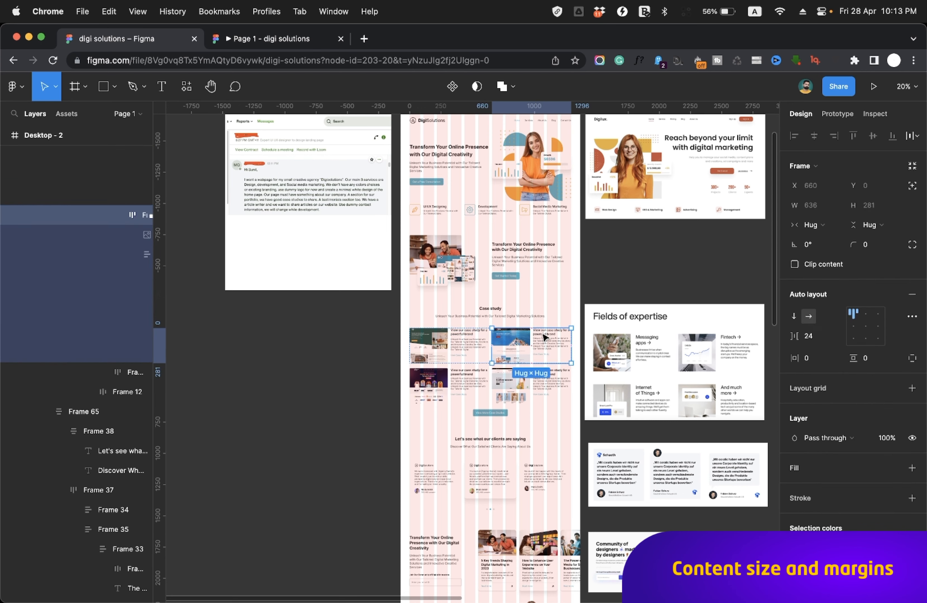
scroll(485, 450, "down", 5)
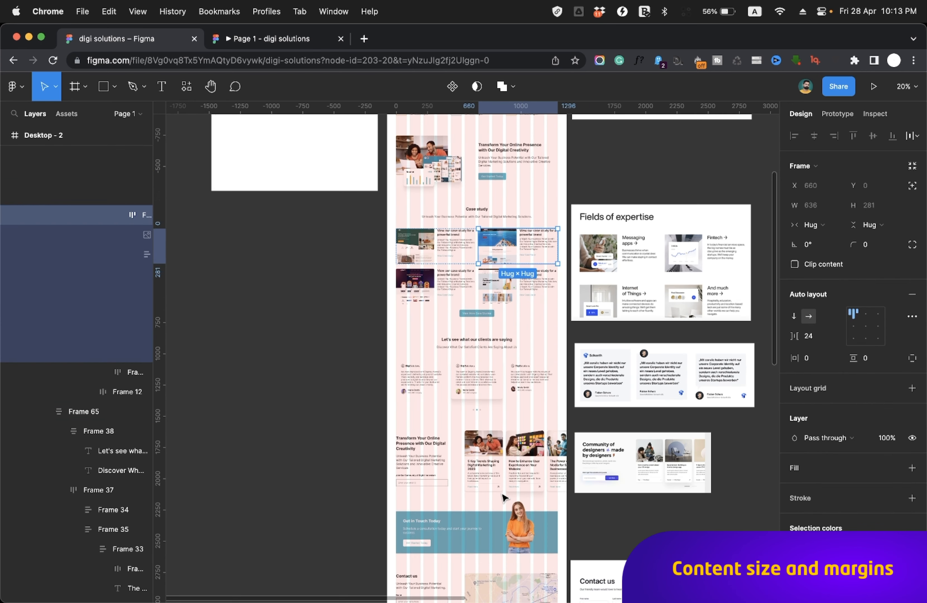
left_click(484, 467, "super")
scroll(484, 468, "up", 3)
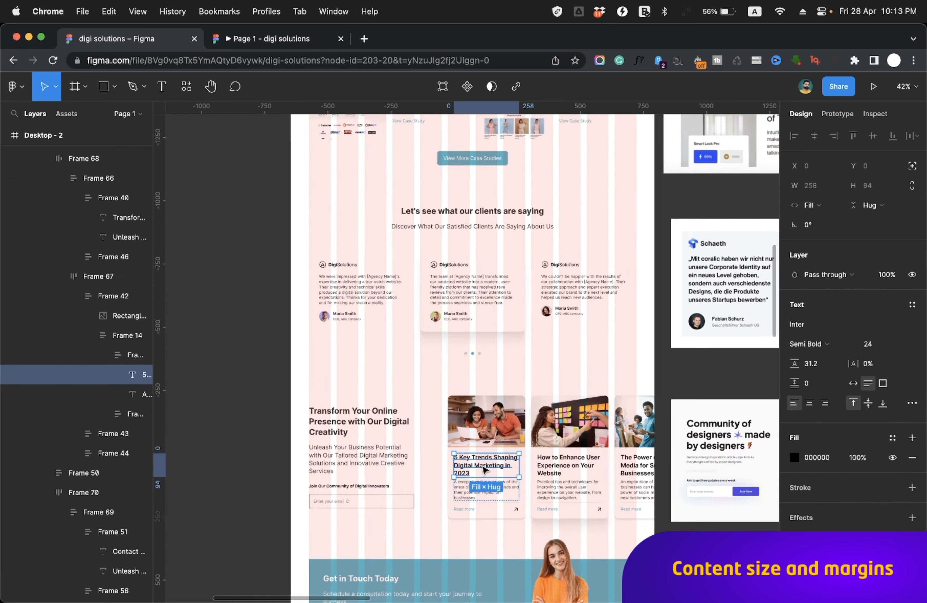
Inspect the auto layout spacing of the hero frame that holds the heading, paragraph and consultation button.
scroll(485, 469, "down", 6)
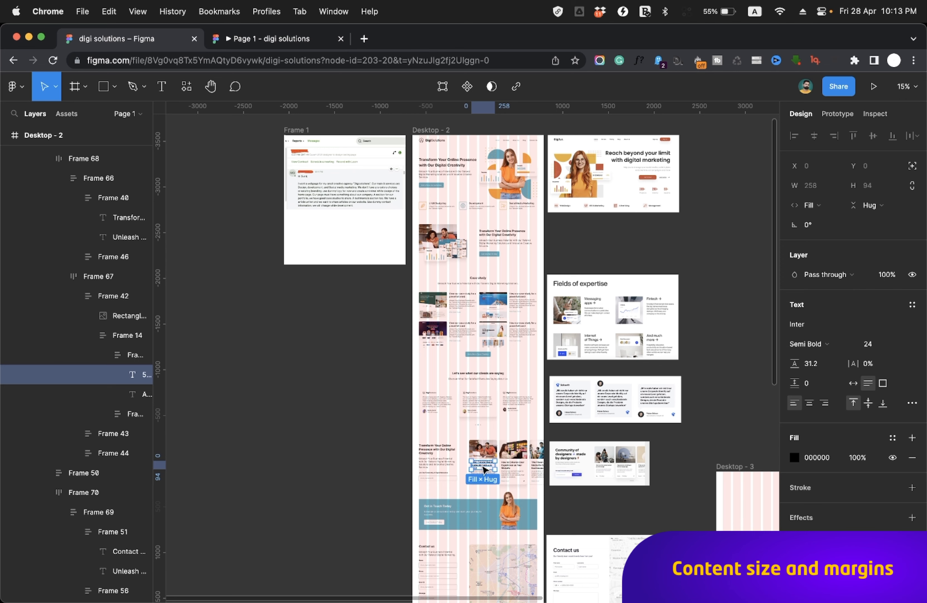
scroll(484, 470, "up", 2)
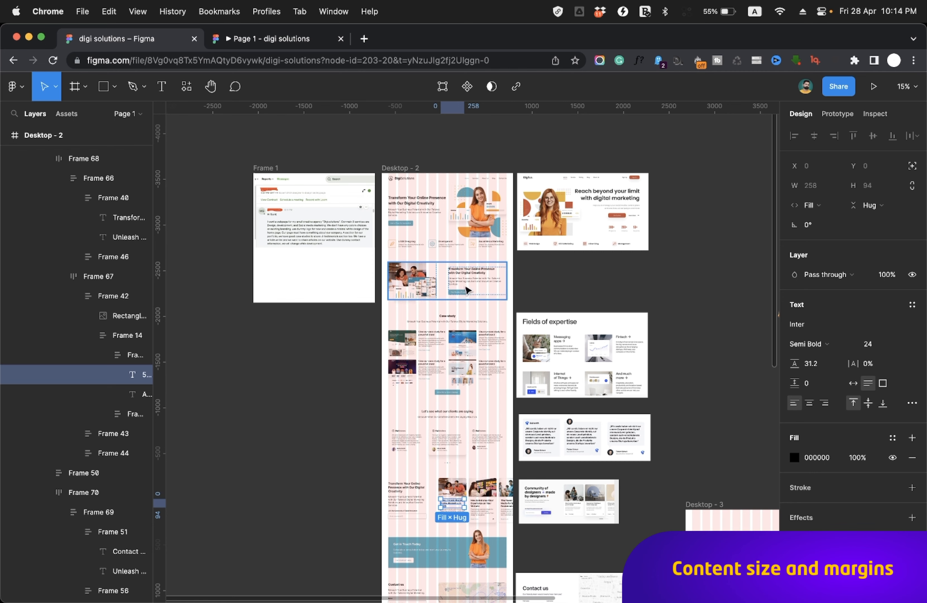
scroll(442, 258, "up", 5)
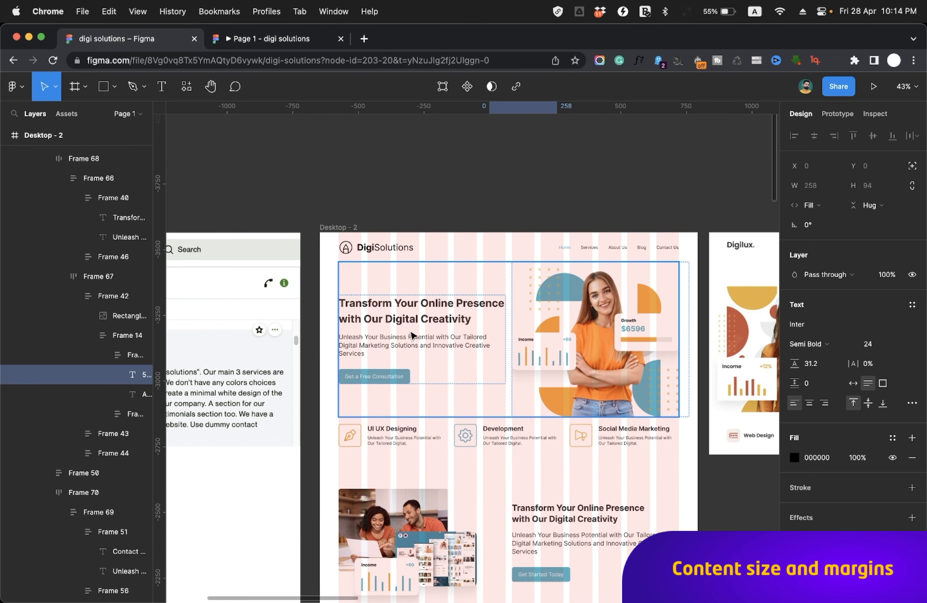
left_click(411, 321)
left_click(430, 381)
scroll(430, 380, "up", 3)
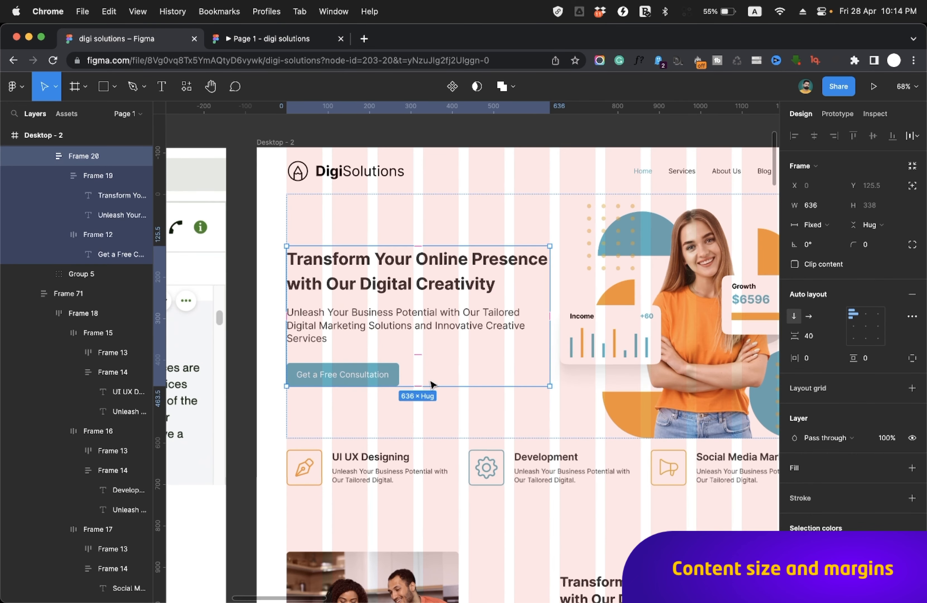
double_click(431, 312)
double_click(430, 312)
left_click(435, 367)
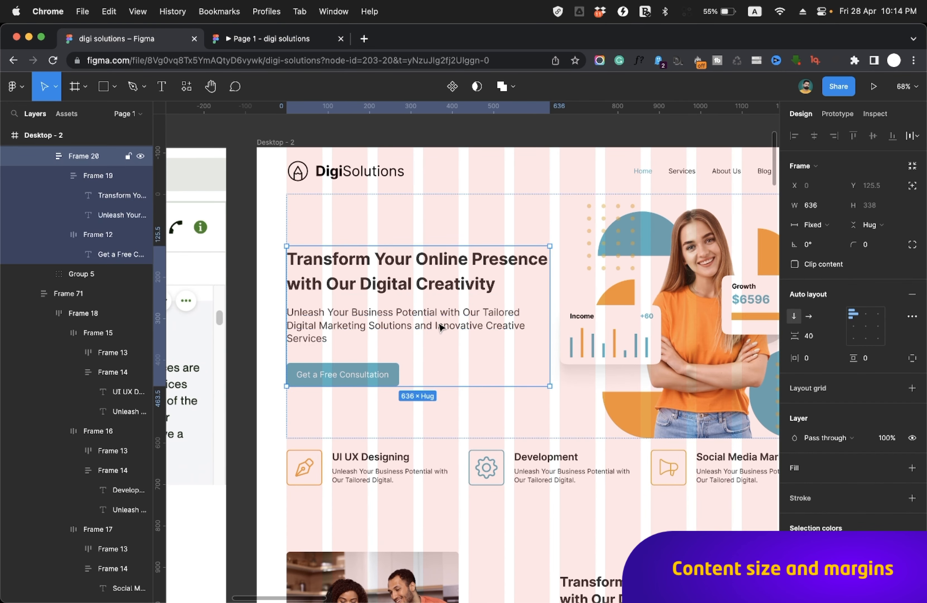
Inspect the auto layout spacing between the hero's heading and its paragraph.
double_click(438, 322)
double_click(437, 322)
left_click(428, 370)
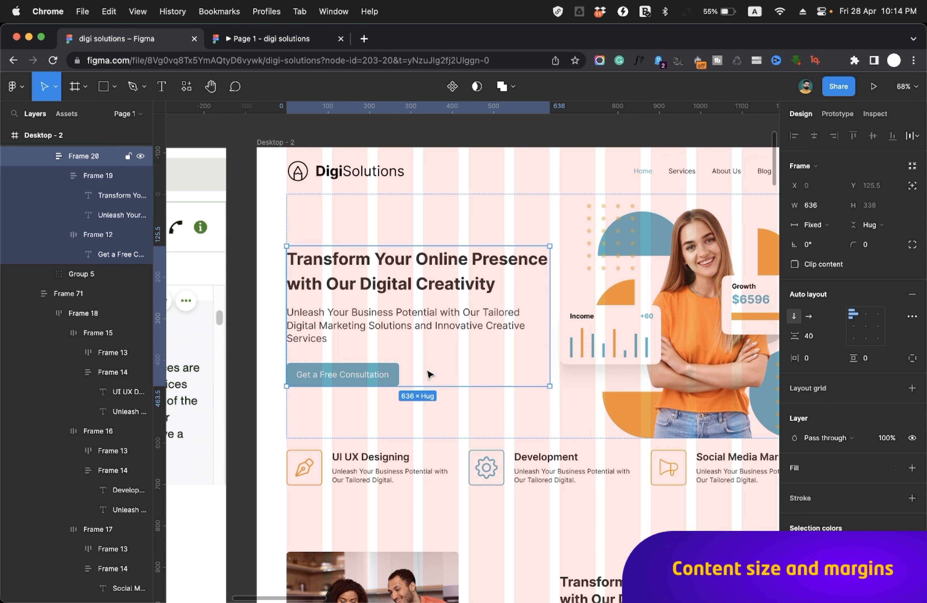
double_click(428, 325)
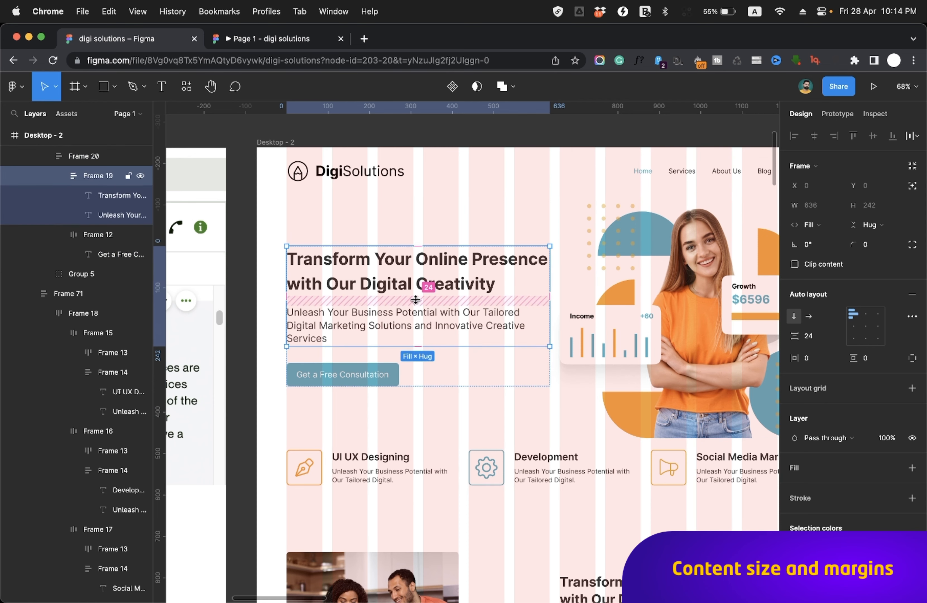
Inspect the spacing between heading and paragraph in the image-and-text section below the services.
scroll(416, 299, "down", 8)
scroll(416, 300, "right", 4)
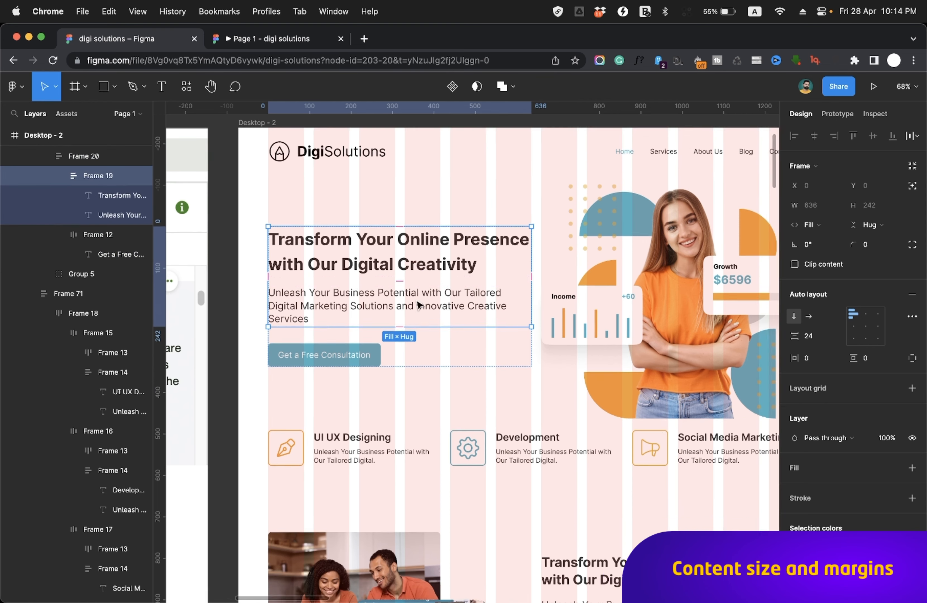
left_click(459, 392)
double_click(459, 392)
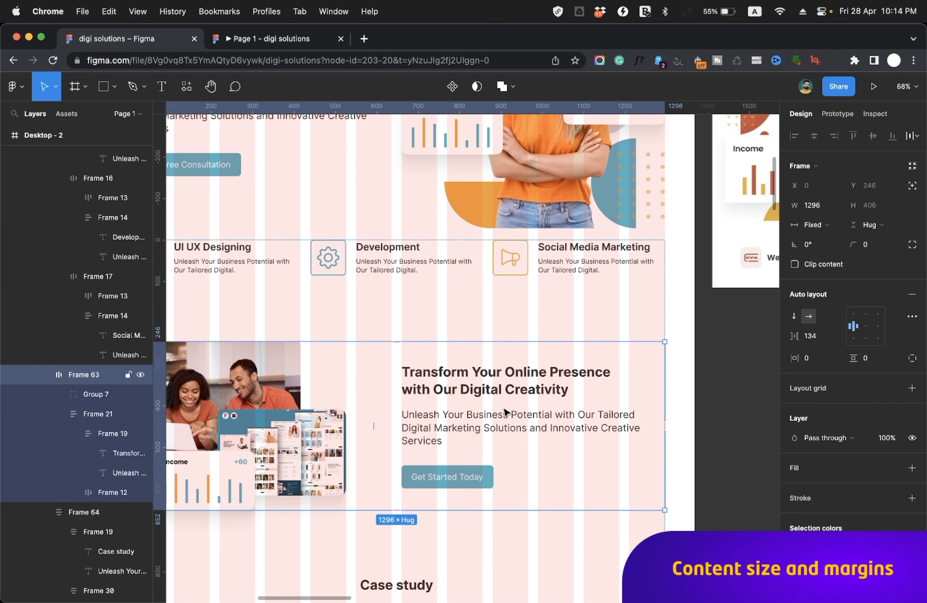
double_click(505, 413)
double_click(497, 407)
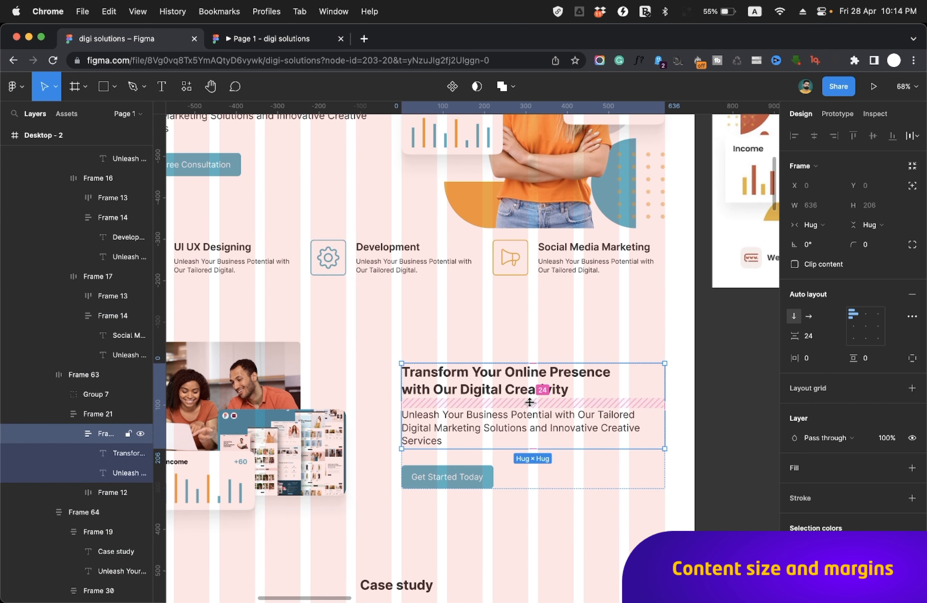
Inspect the spacing between the Case study heading and its subtitle, and between that heading frame and the case study cards.
scroll(529, 402, "down", 10)
scroll(529, 401, "left", 2)
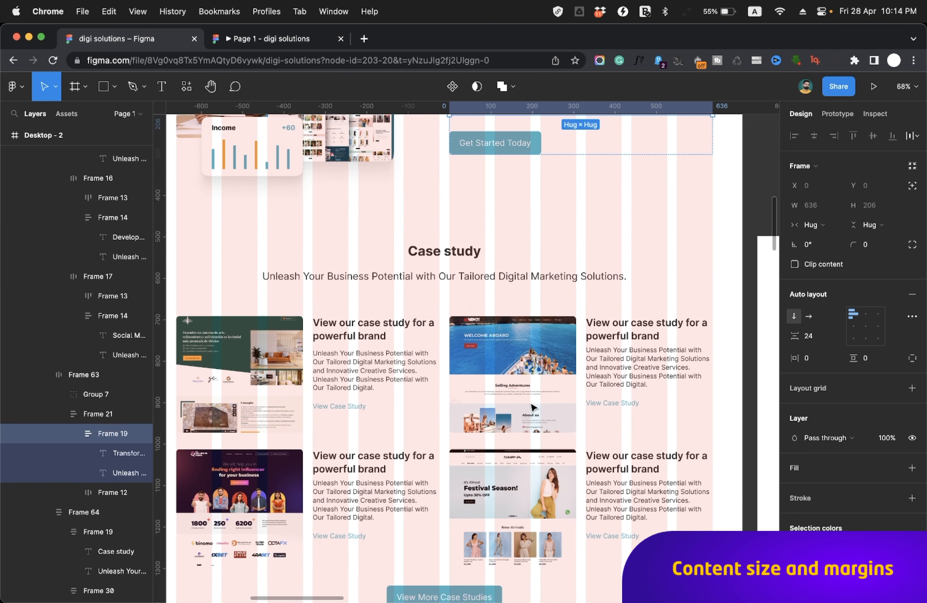
double_click(459, 259)
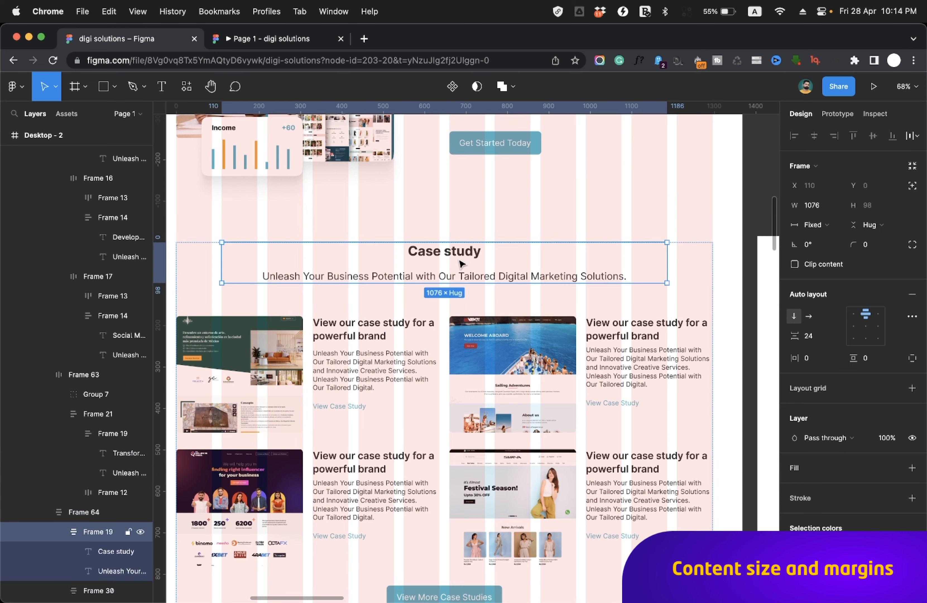
double_click(441, 270)
left_click(459, 302)
scroll(456, 291, "up", 5)
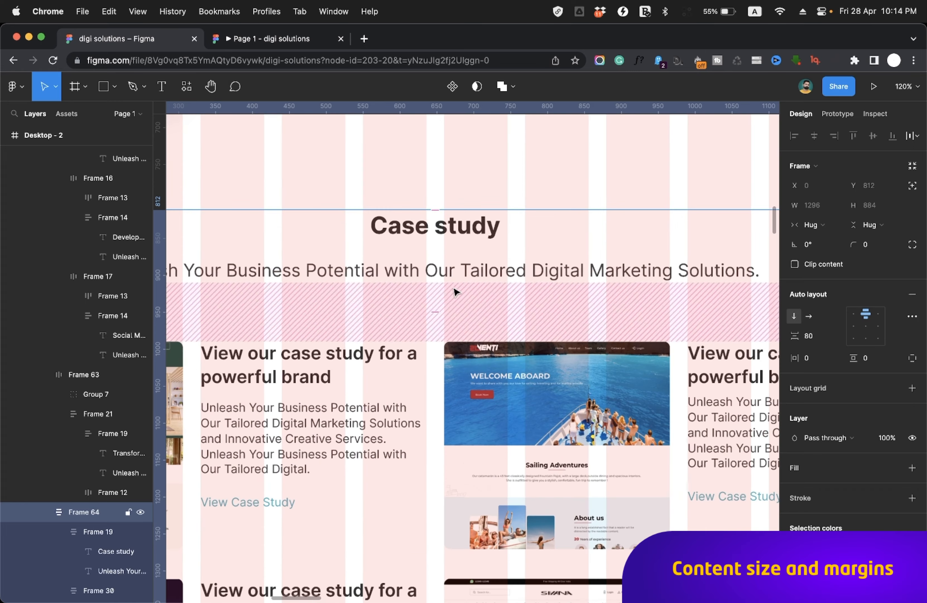
left_click(451, 275)
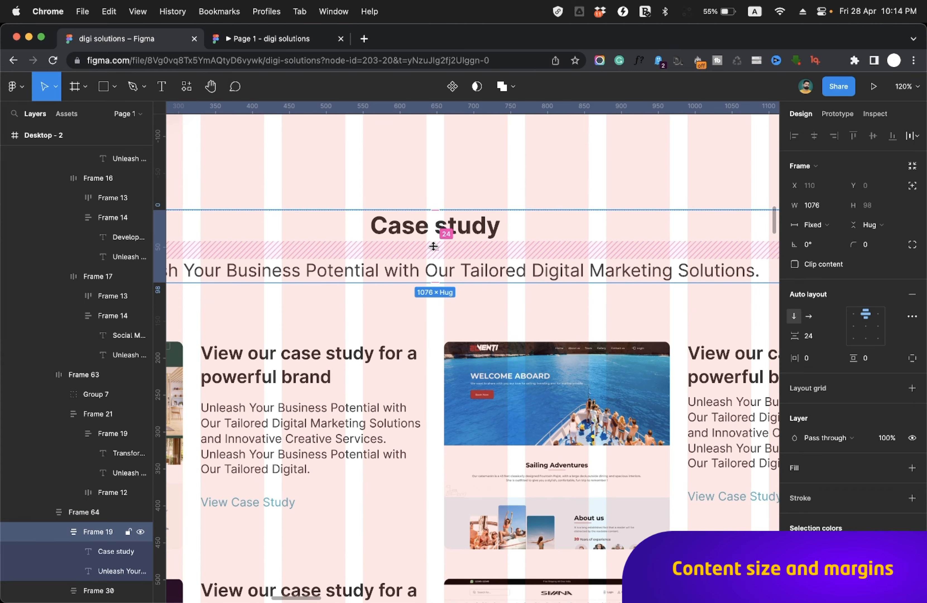
Review the text settings of the Case study heading and of the subtitle beneath it.
scroll(430, 246, "down", 6)
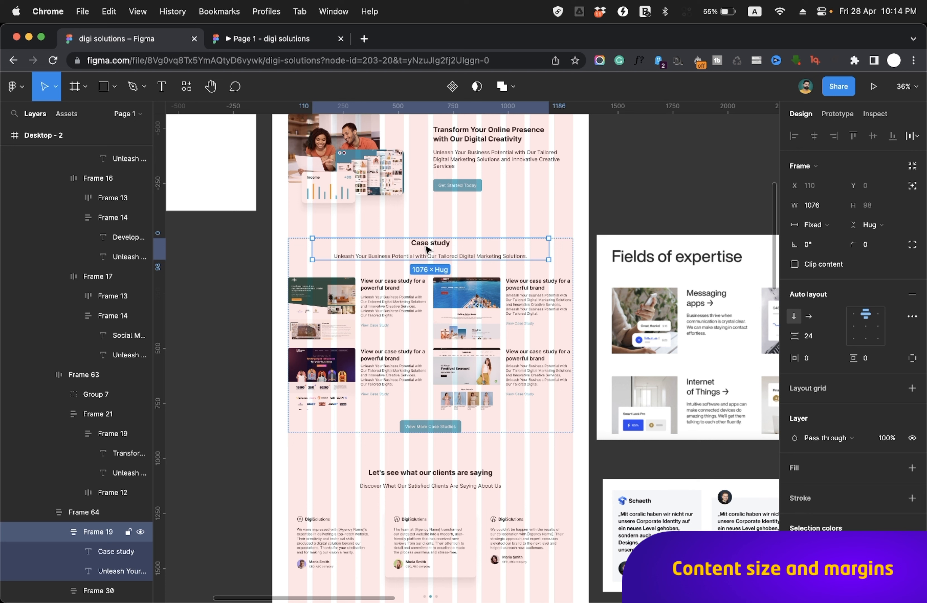
left_click(426, 245)
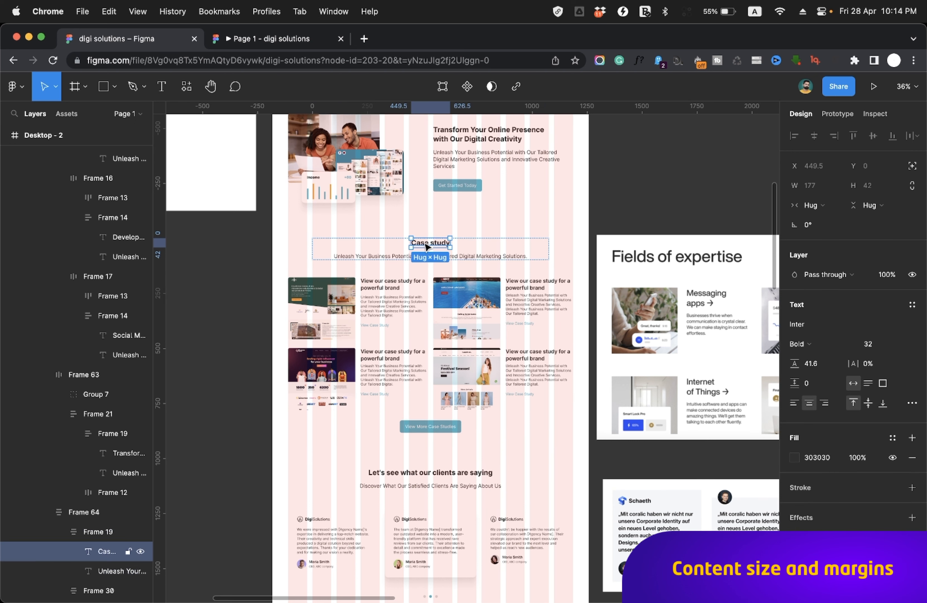
left_click(483, 257)
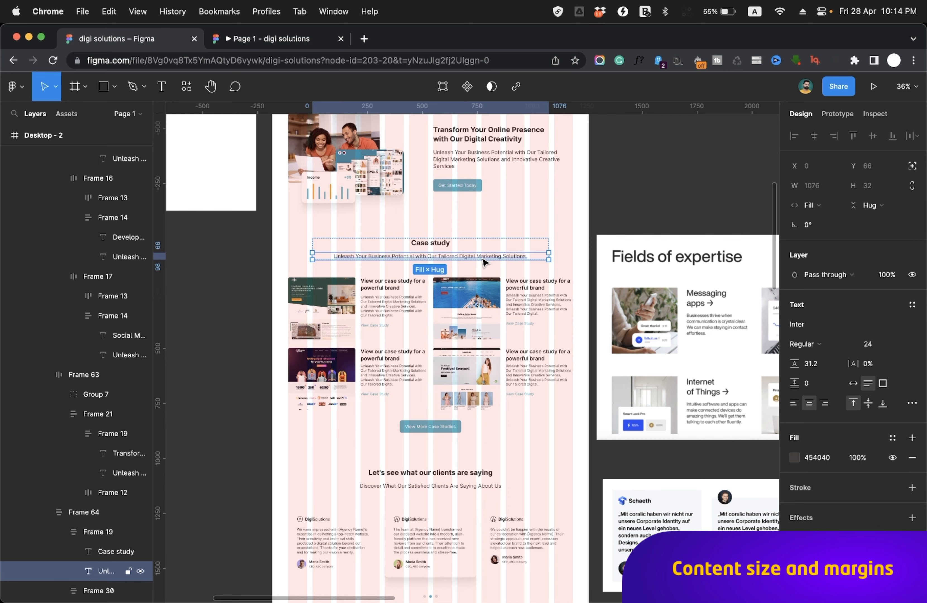
scroll(485, 262, "down", 5)
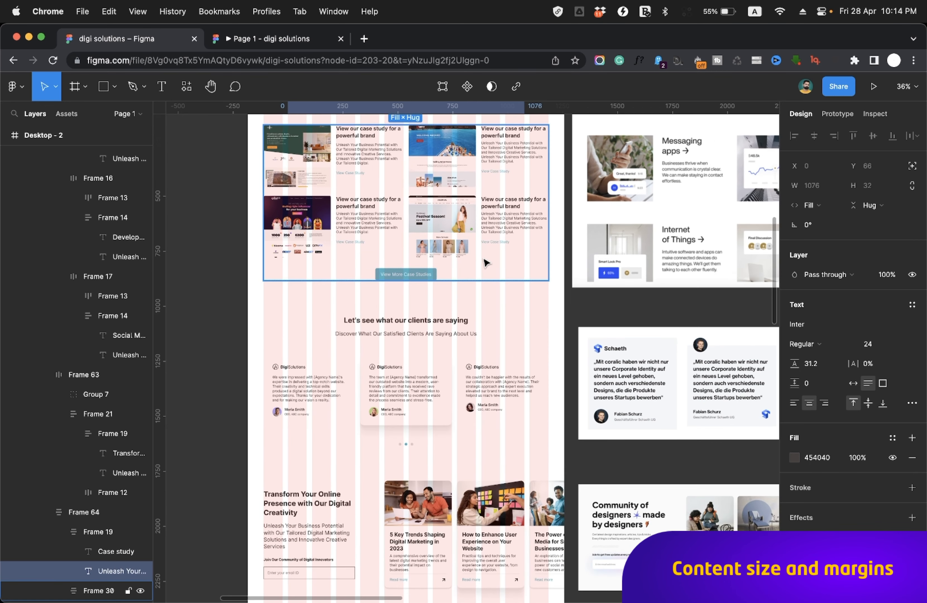
scroll(485, 263, "up", 5)
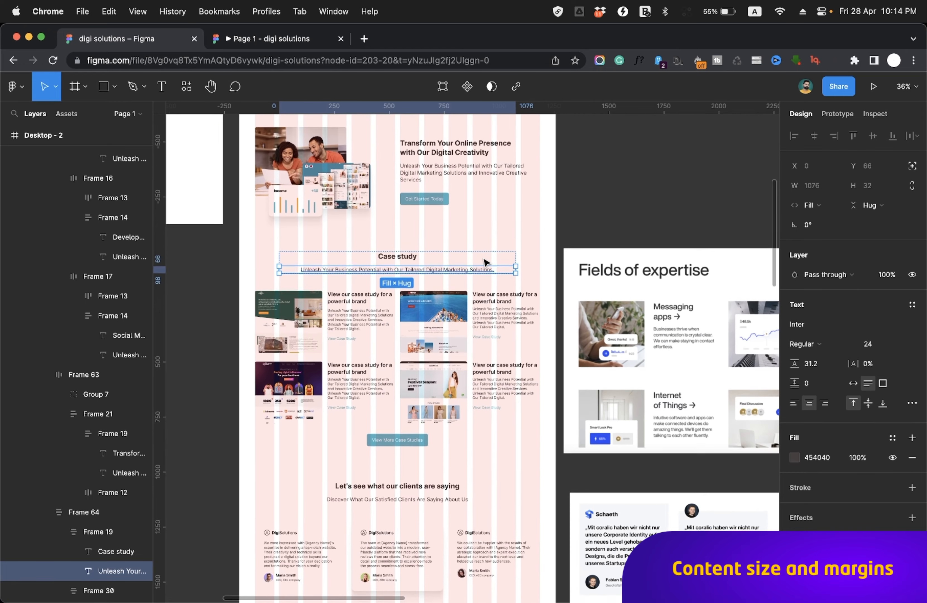
scroll(480, 275, "up", 4)
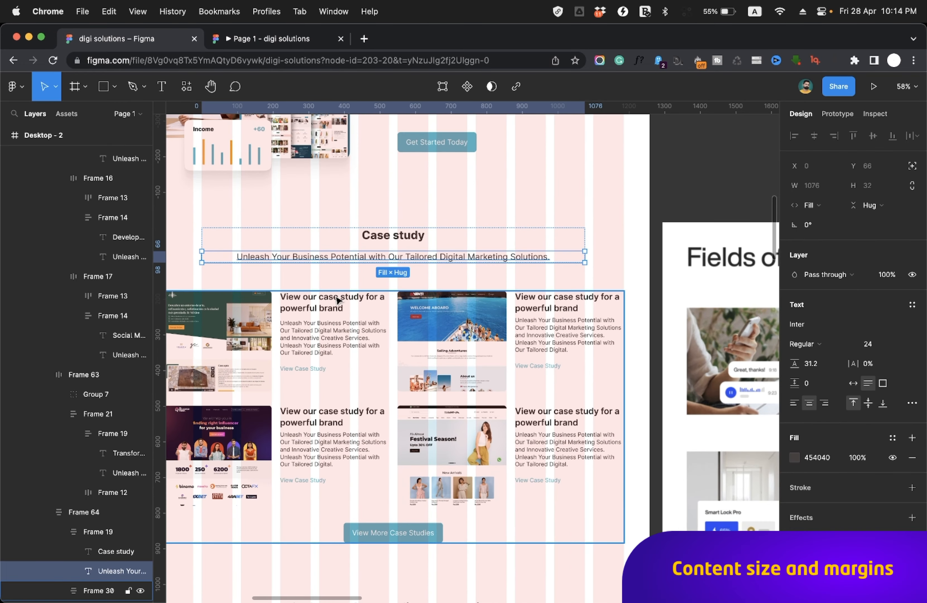
Drill into the first case study card and inspect the spacing between its title and description.
scroll(339, 300, "up", 5)
left_click(358, 294)
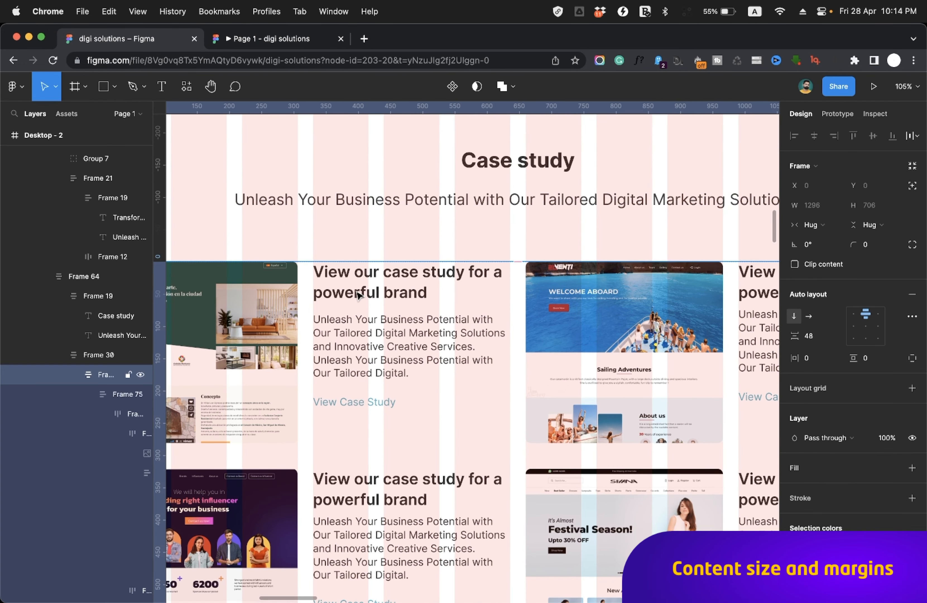
double_click(358, 294)
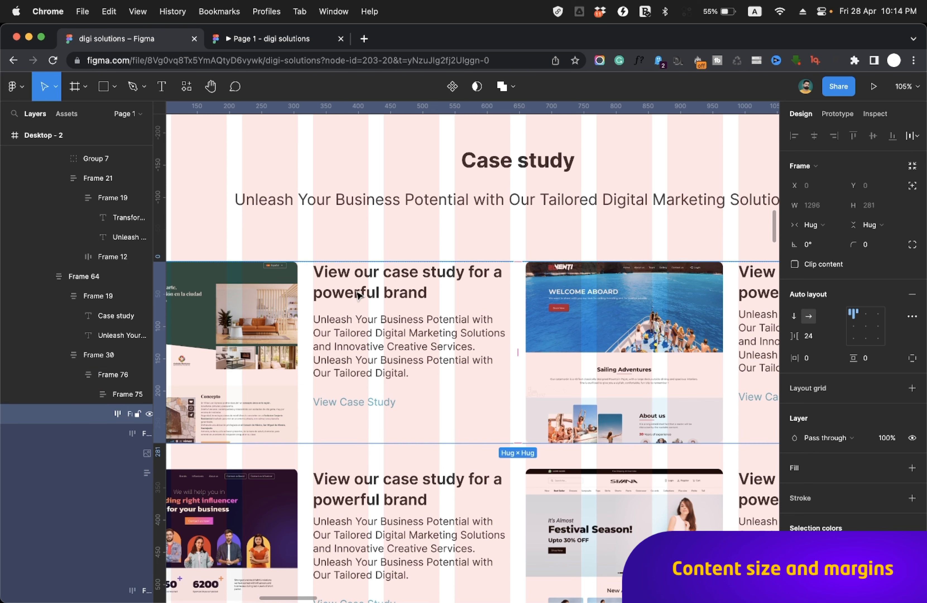
double_click(358, 294)
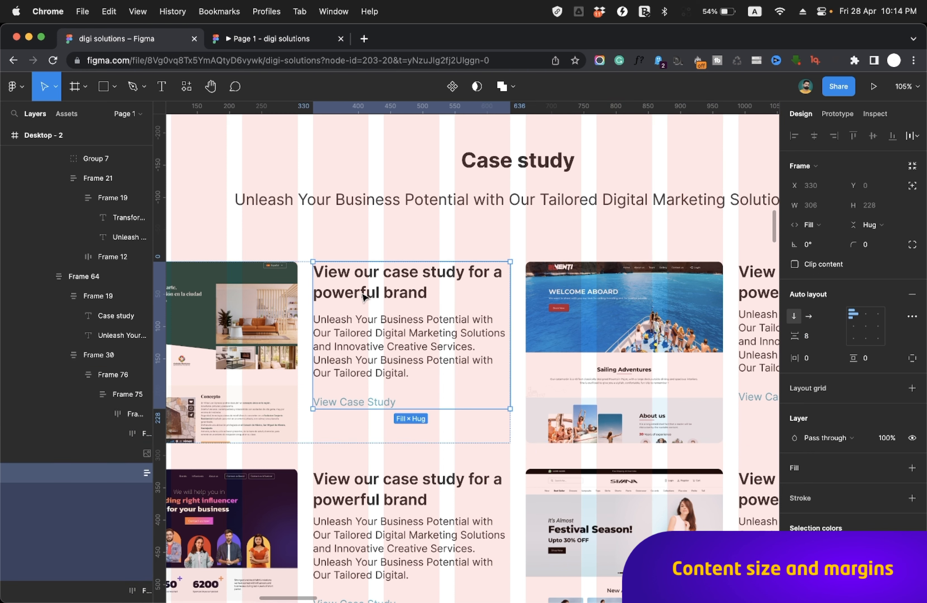
double_click(363, 298)
double_click(407, 298)
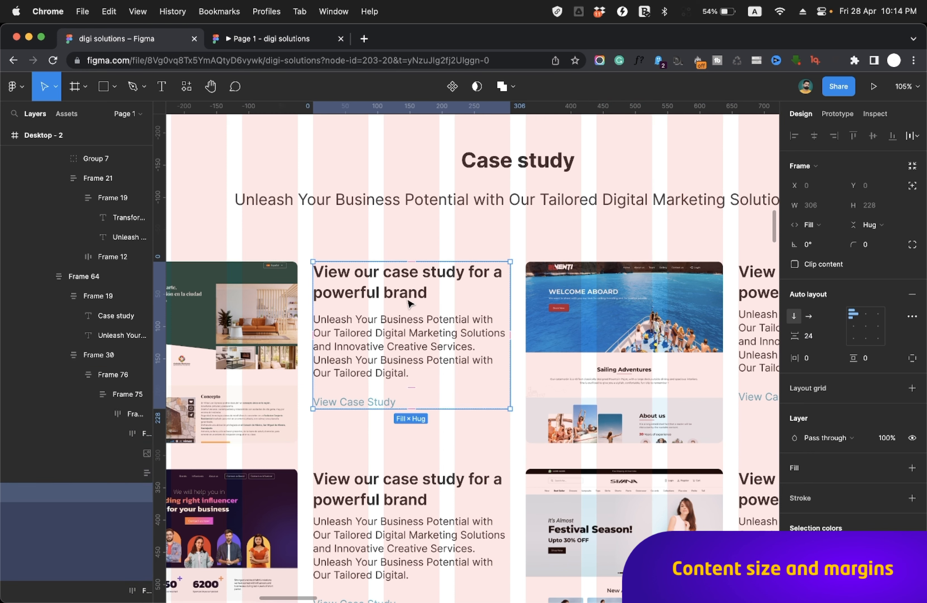
double_click(407, 323)
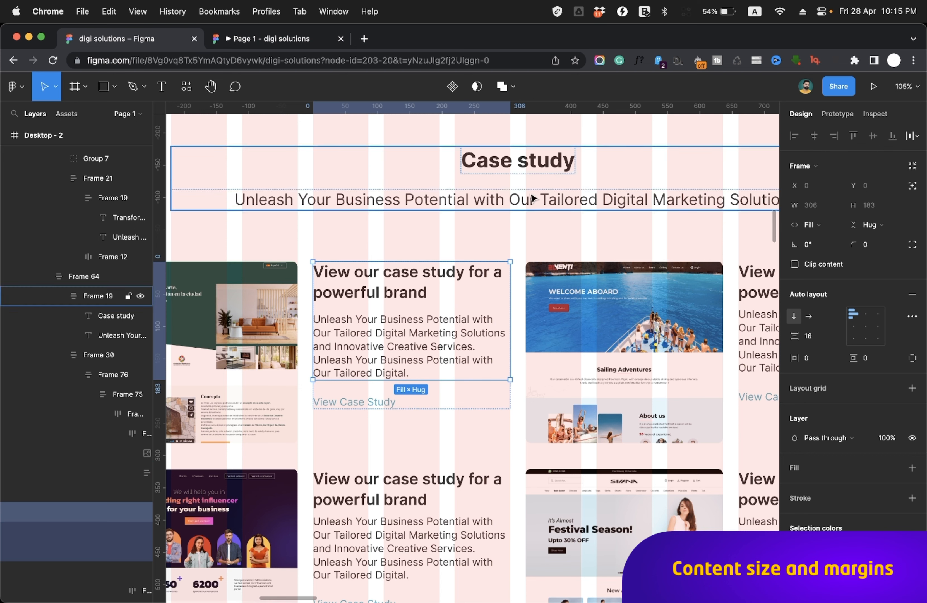
Compare the first card's title-to-description spacing with the gap above its View Case Study link, and select the link text.
left_click(380, 403)
left_click(396, 370)
left_click(405, 401)
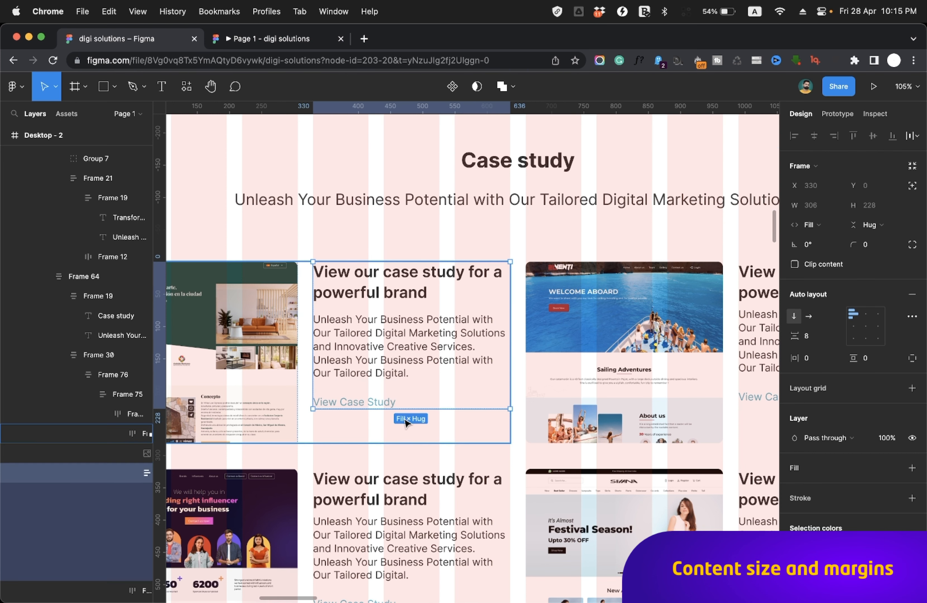
left_click(385, 404)
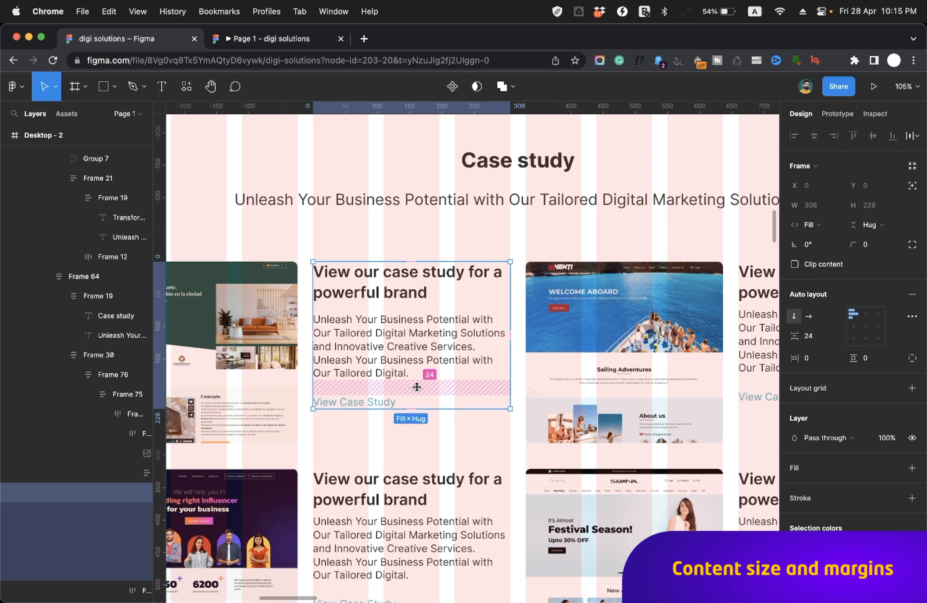
left_click(408, 320)
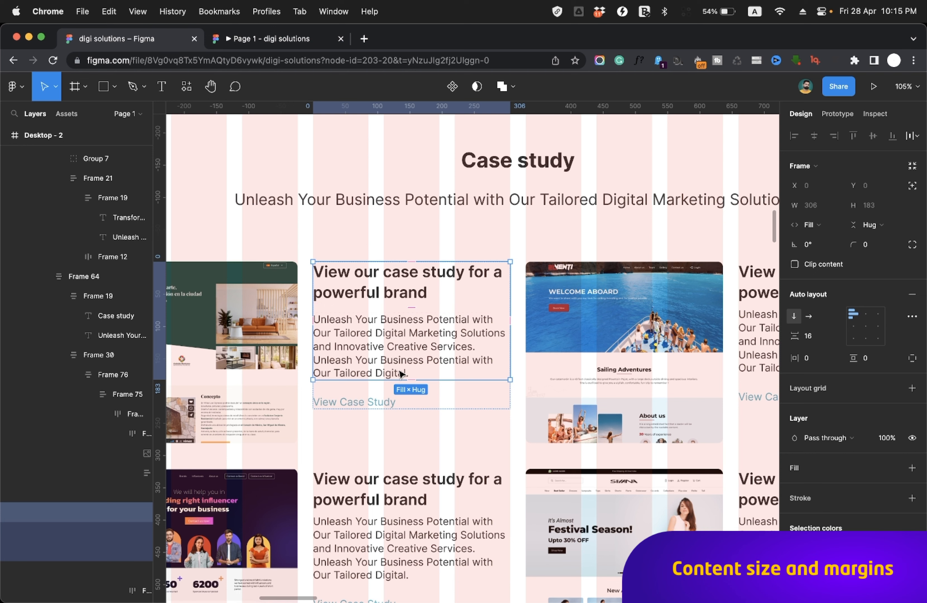
left_click(391, 403)
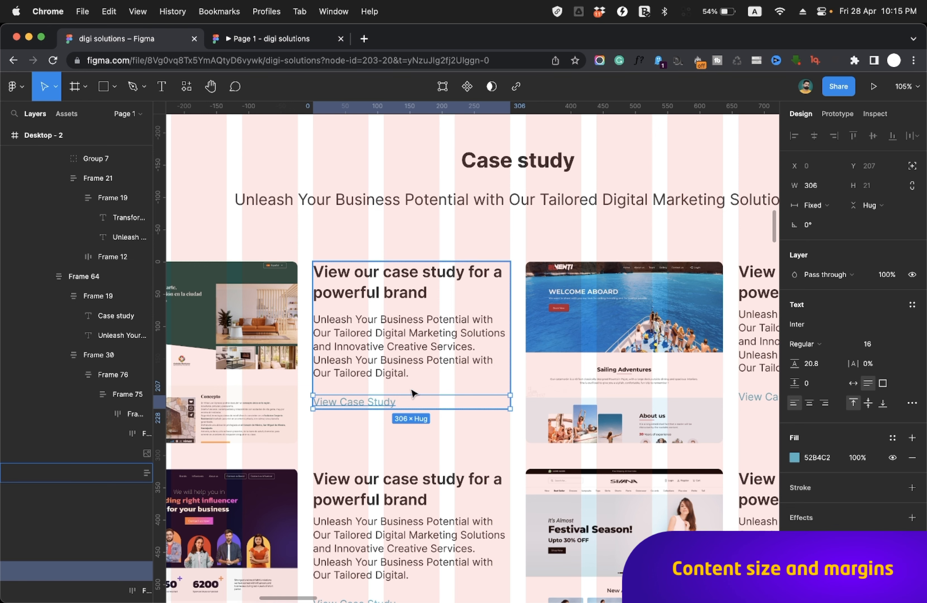
Inspect the gaps around the heading, paragraph and Get Started Today button above the case studies, plus the spacing between page sections.
scroll(412, 393, "up", 5)
scroll(412, 392, "down", 4)
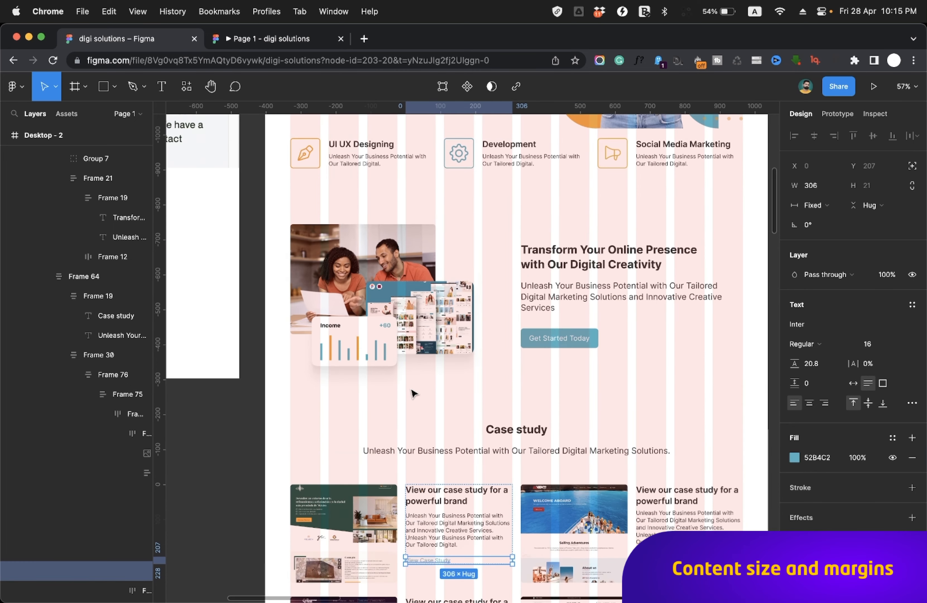
left_click(602, 301)
left_click(602, 301)
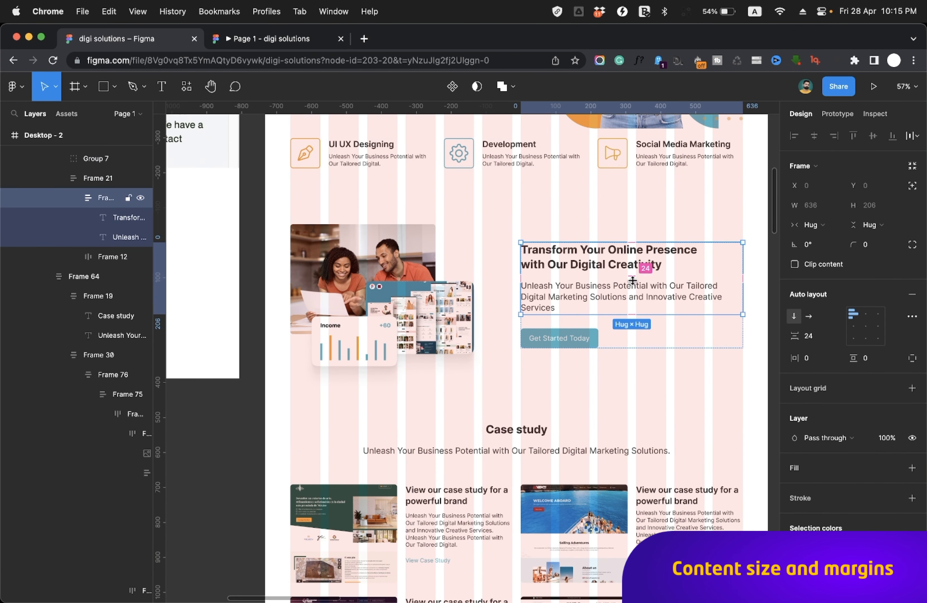
left_click(594, 394)
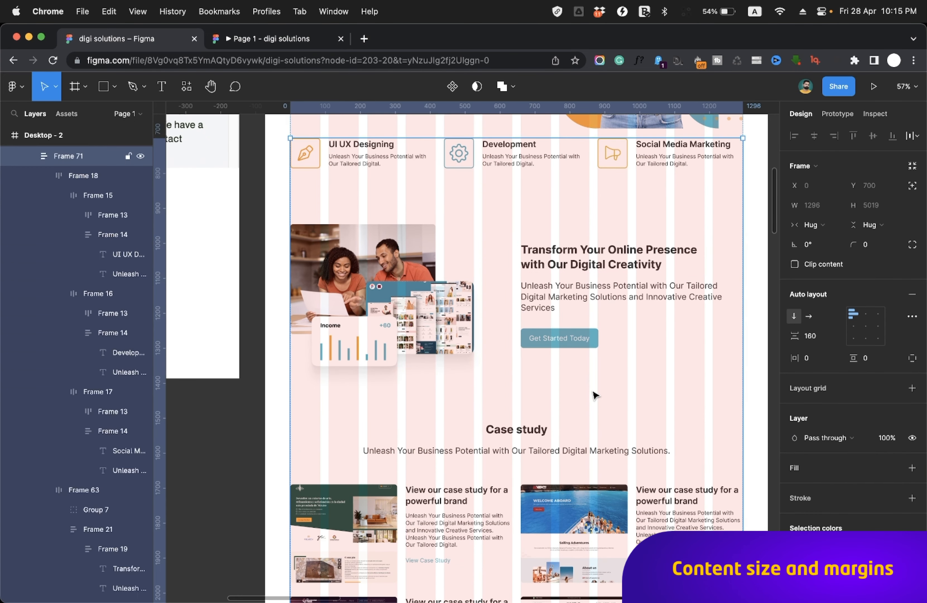
left_click(592, 339)
left_click(593, 339)
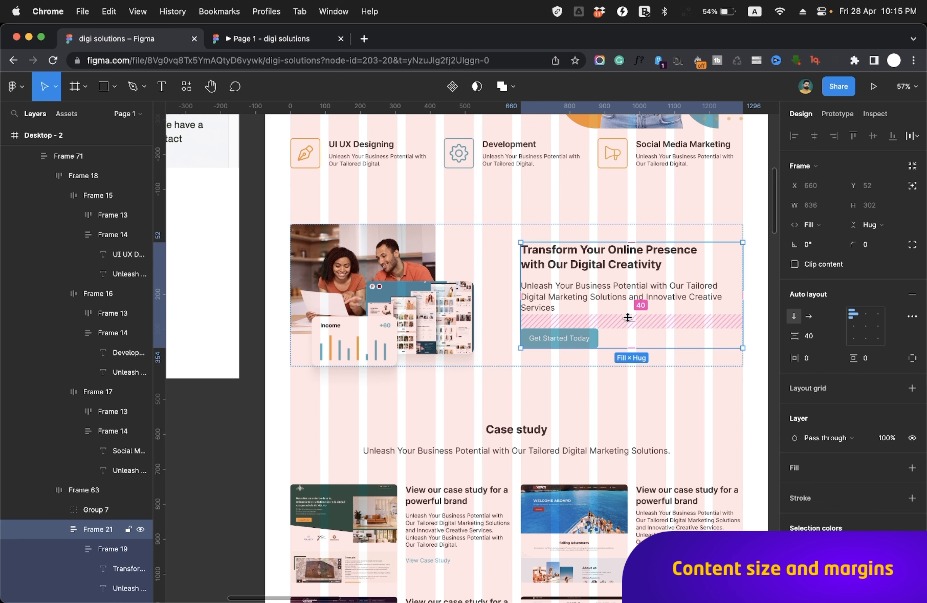
Compare the Case study heading frame's inner spacing with the gap separating it from the case study cards.
scroll(628, 317, "down", 12)
scroll(628, 317, "right", 2)
scroll(631, 321, "up", 7)
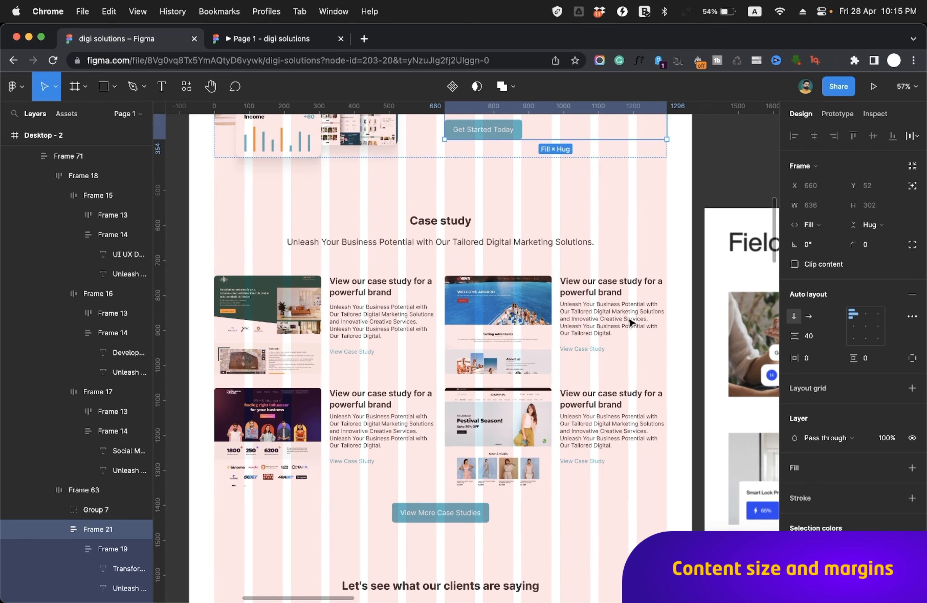
scroll(631, 322, "up", 3)
double_click(489, 356)
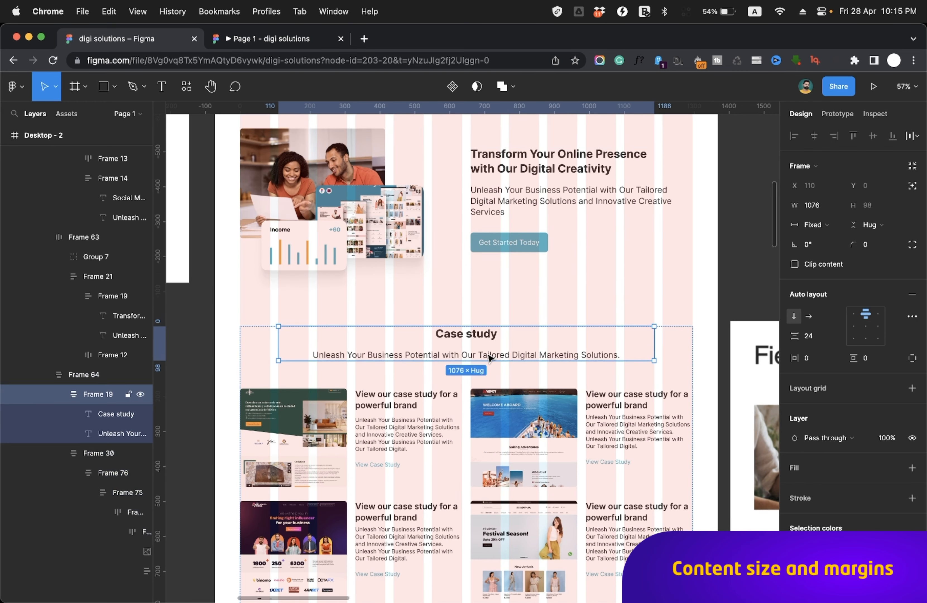
left_click(474, 393)
left_click(506, 312)
left_click(481, 362)
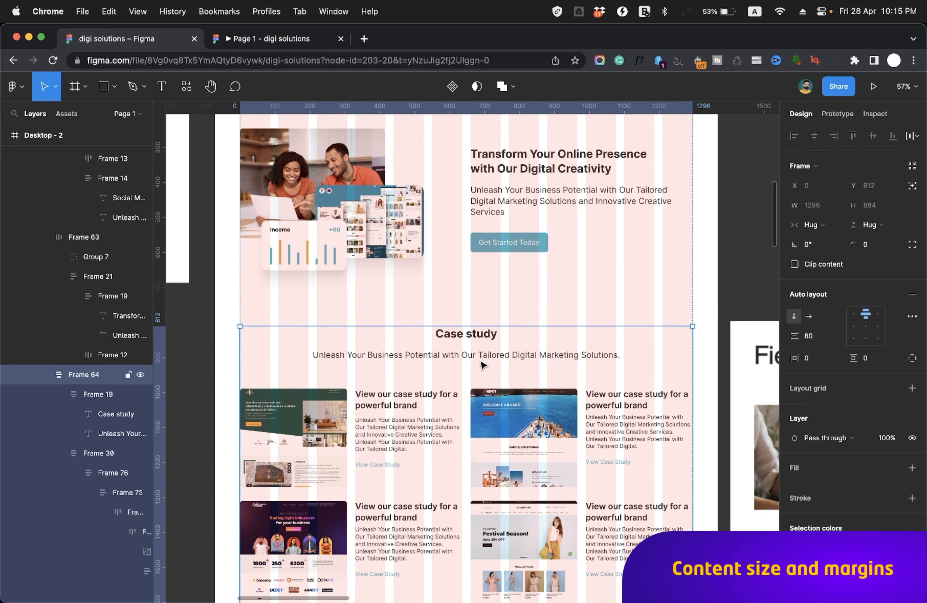
double_click(483, 359)
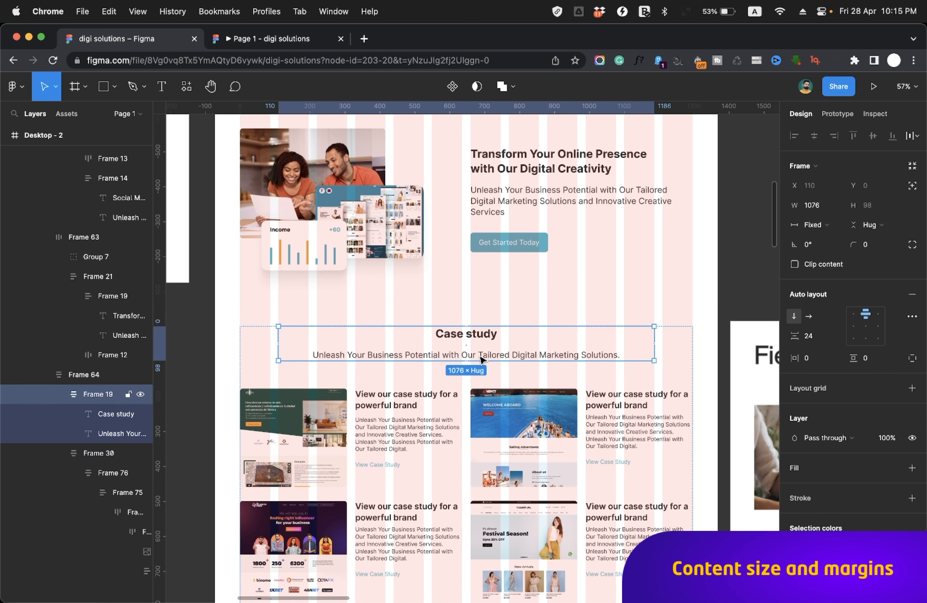
left_click(551, 294)
left_click(512, 366)
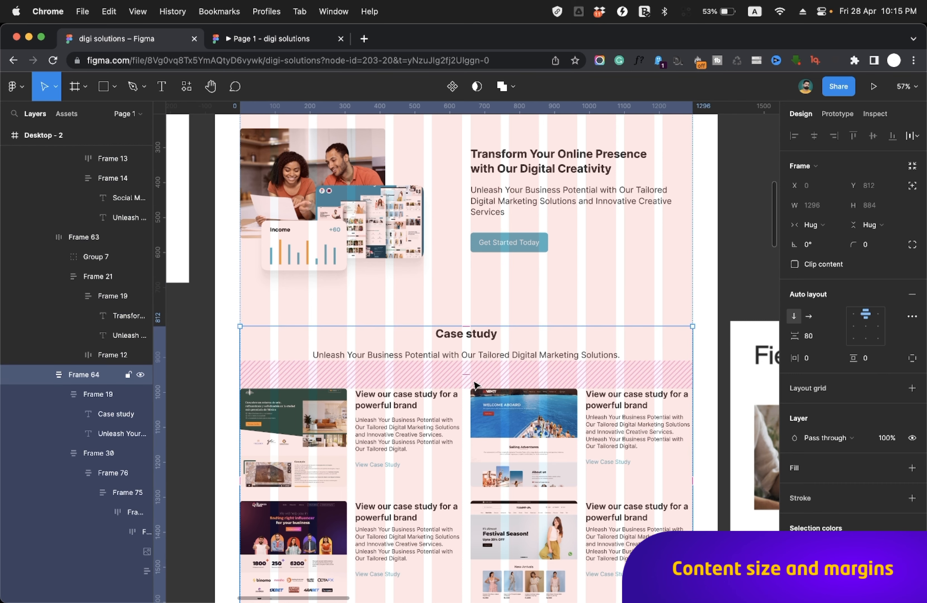
mouse_move(469, 376)
Inspect the auto layout spacing between the client testimonials heading and the testimonial cards.
scroll(469, 377, "down", 10)
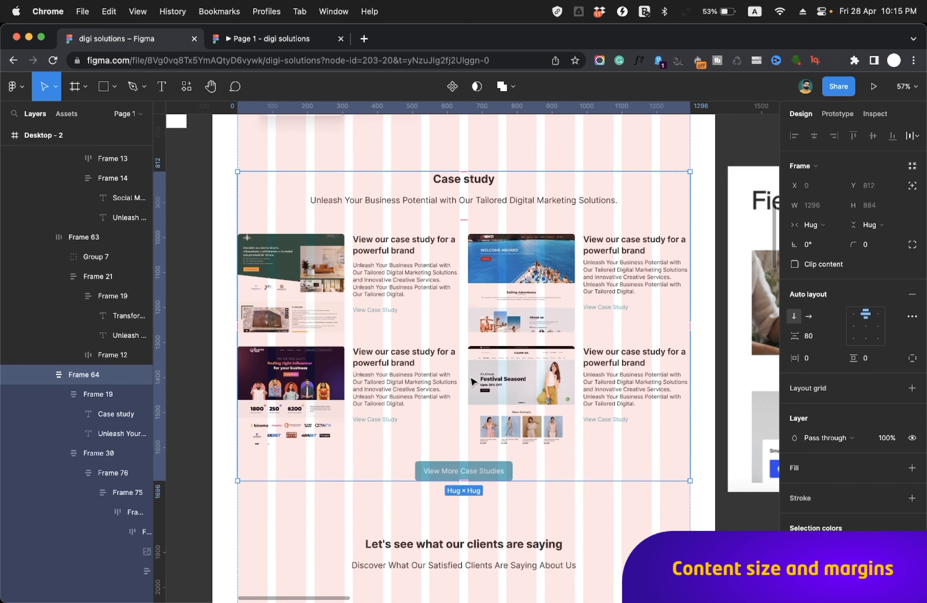
left_click(479, 485)
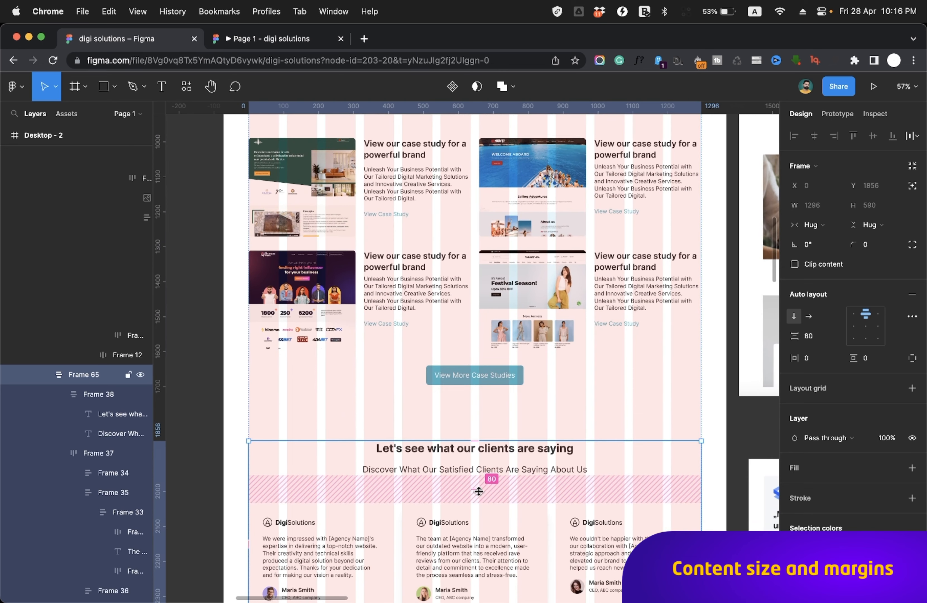
Examine the gaps between the page sections from the client testimonials to the contact form and back up to the services row.
scroll(480, 491, "down", 20)
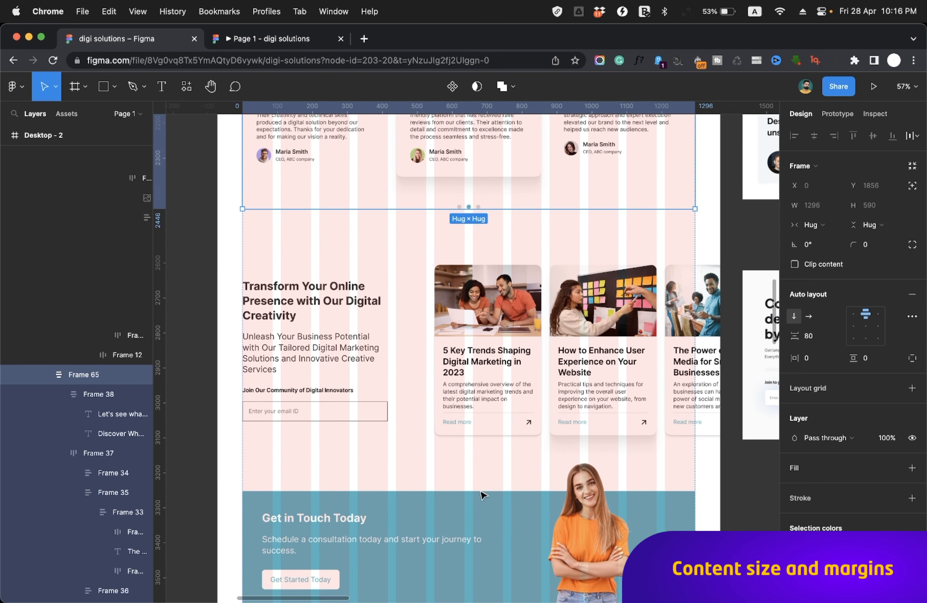
scroll(482, 495, "down", 12)
scroll(482, 495, "down", 8)
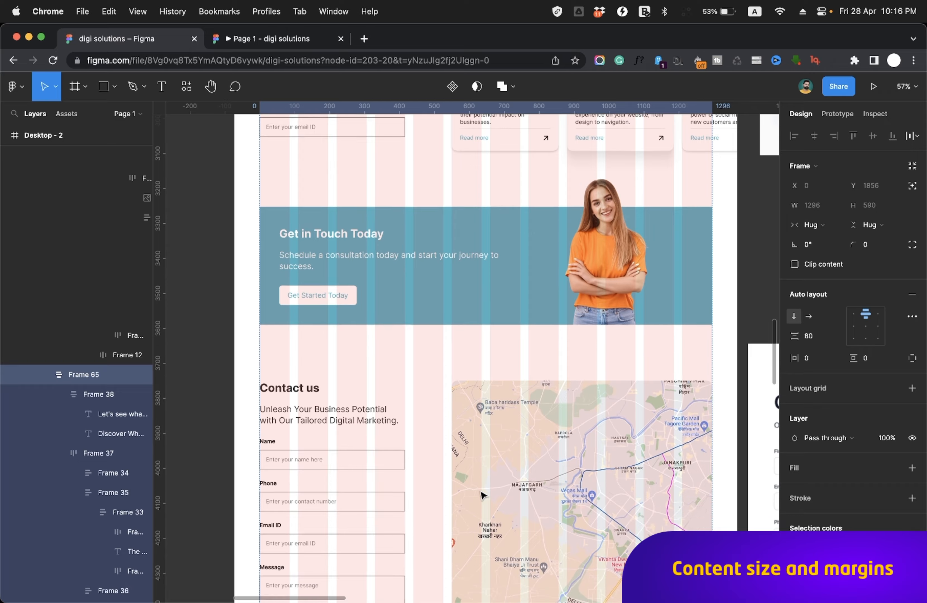
scroll(482, 495, "up", 20)
scroll(482, 495, "up", 2)
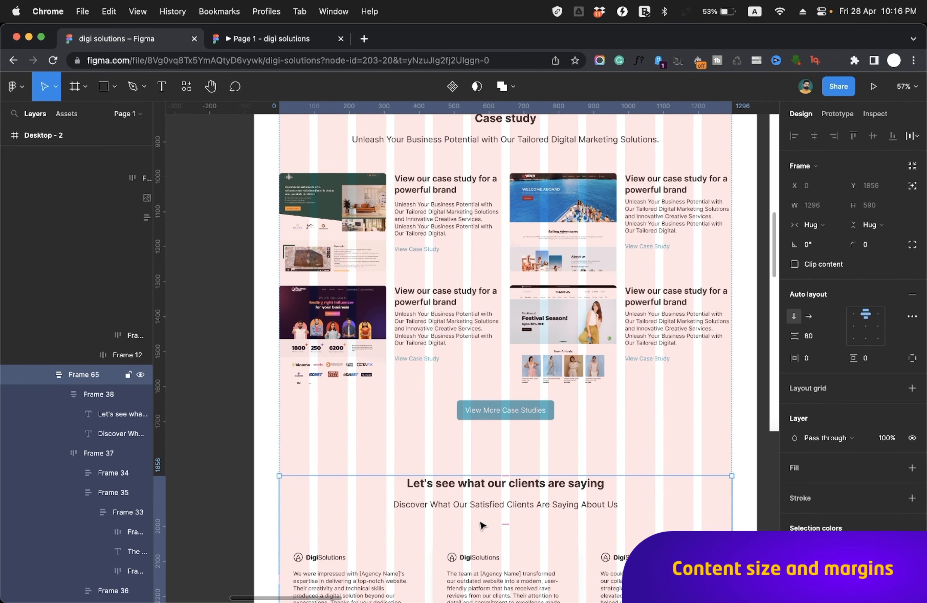
scroll(488, 369, "up", 20)
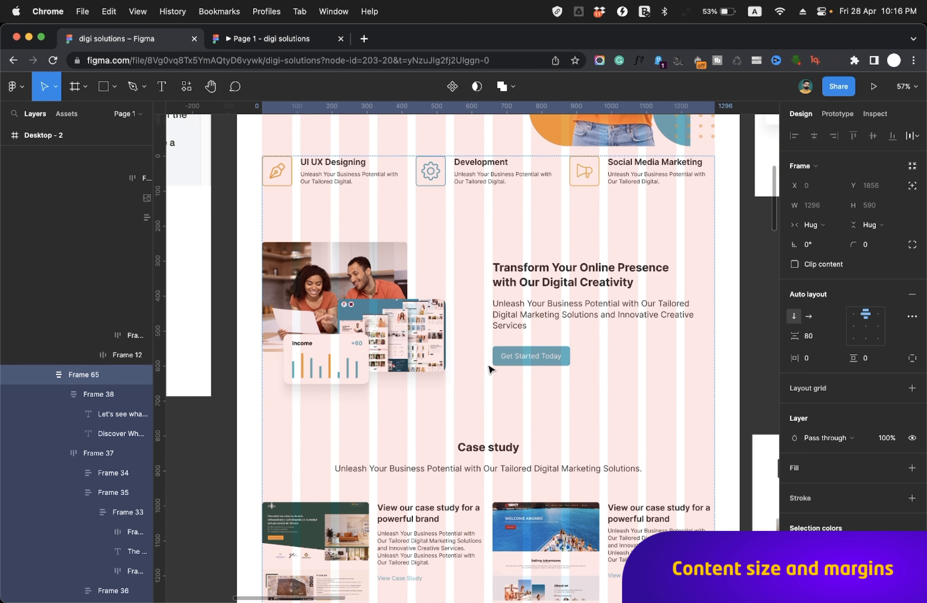
Select the frame containing the page sections and inspect its auto layout spacing across the whole page.
scroll(489, 369, "down", 8)
left_click(514, 273)
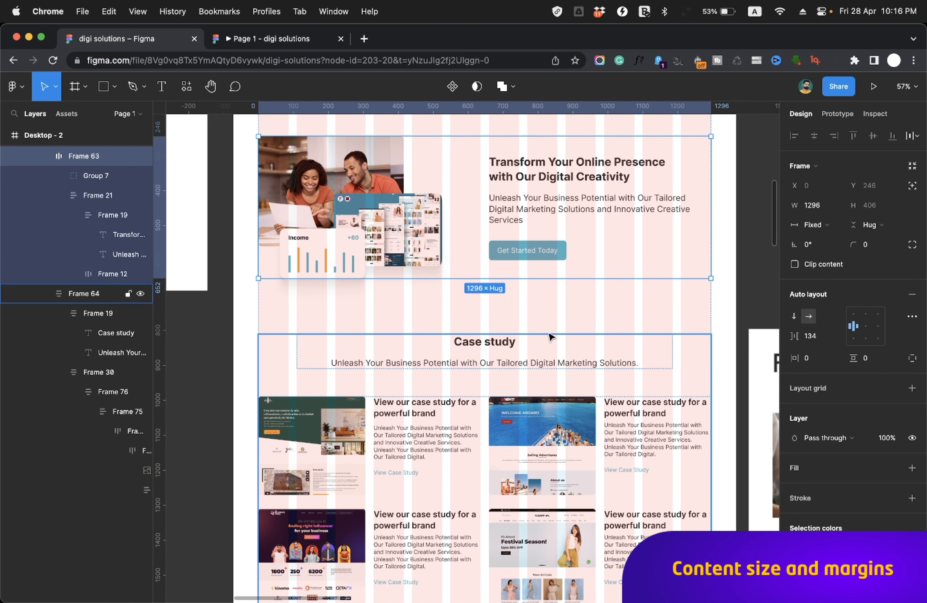
left_click(756, 332)
left_click(493, 344)
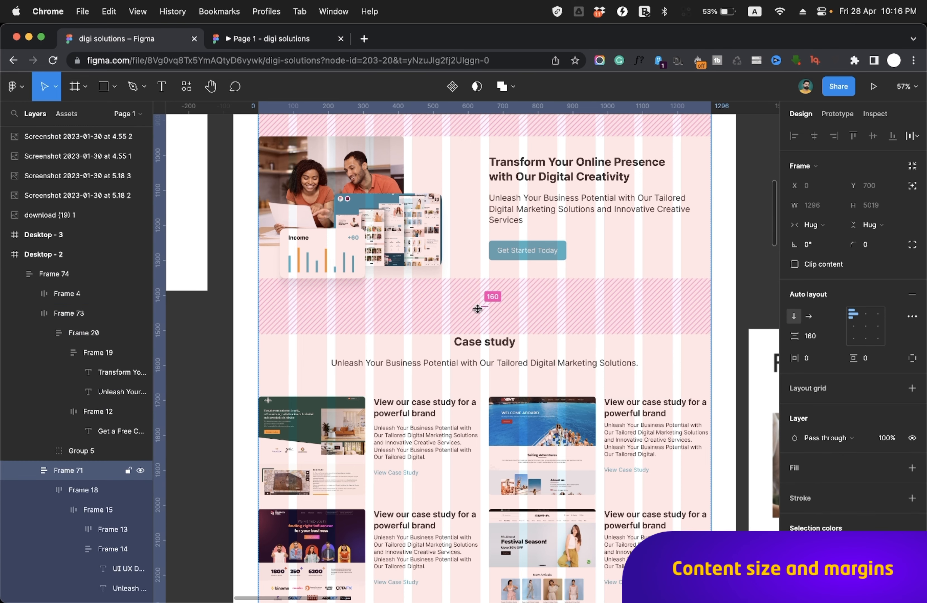
scroll(482, 309, "up", 2)
scroll(483, 311, "up", 5)
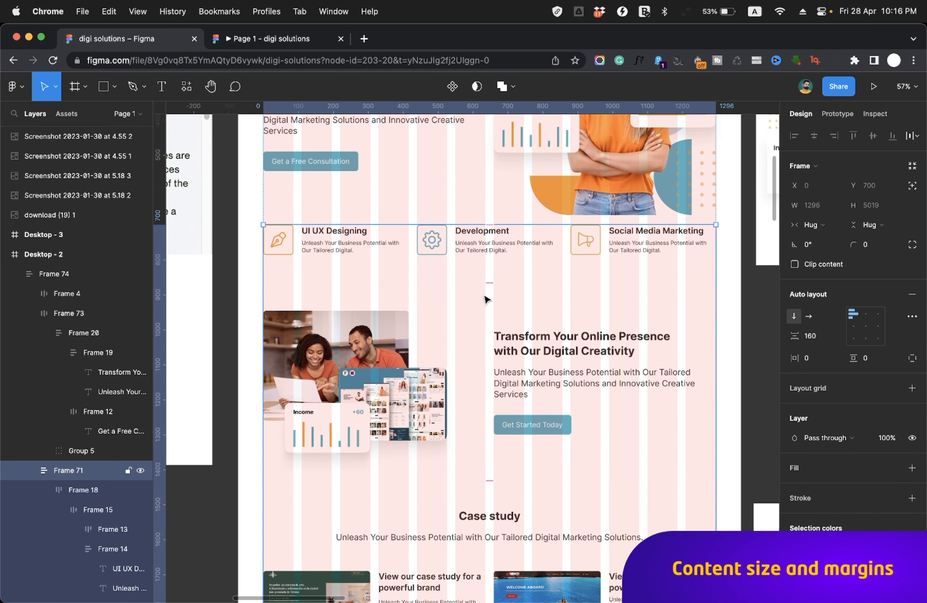
scroll(490, 278, "down", 10)
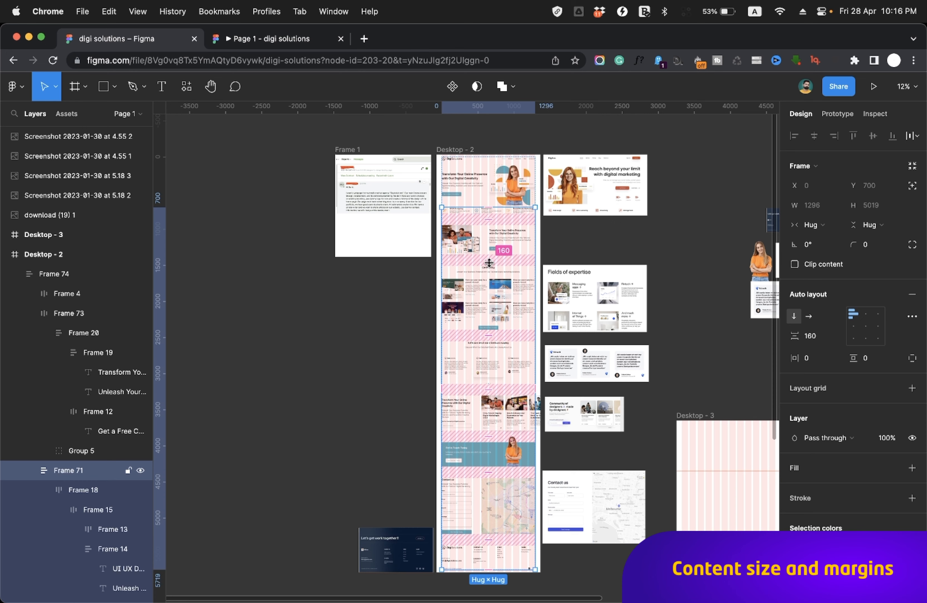
Inspect the icon-to-text gap in the UI UX Designing service item and select the neighbouring Development item.
scroll(489, 263, "up", 5)
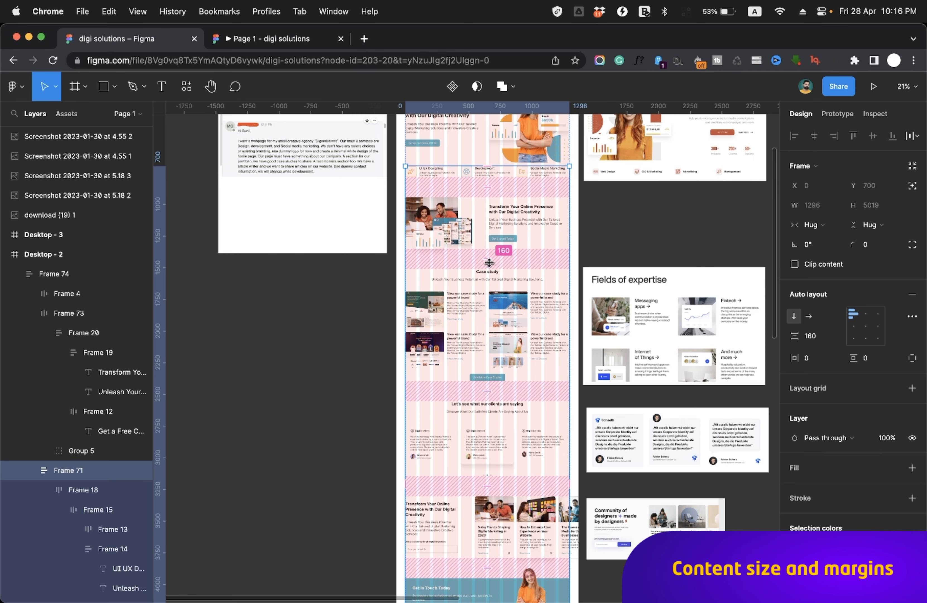
scroll(489, 262, "up", 5)
scroll(422, 270, "up", 10)
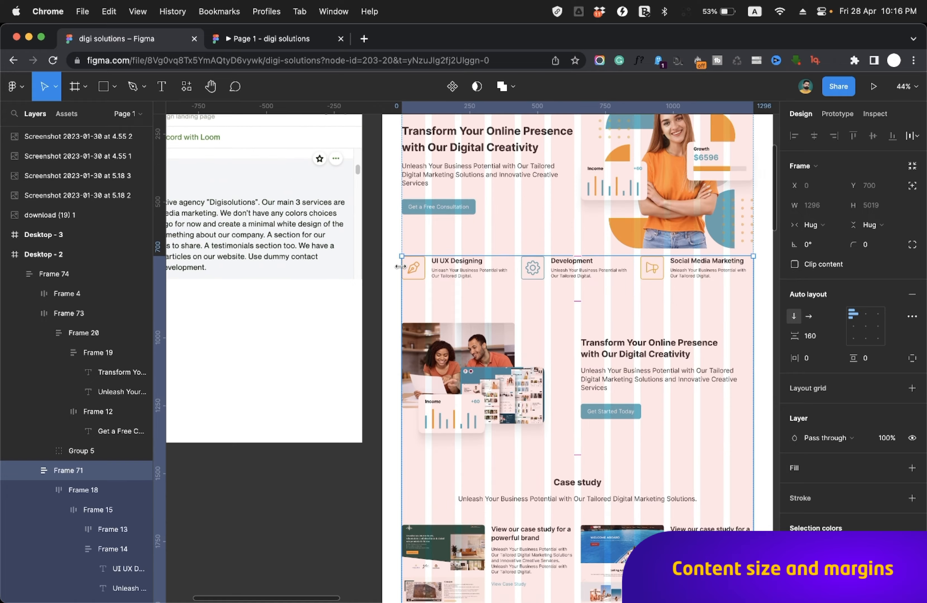
left_click(479, 283)
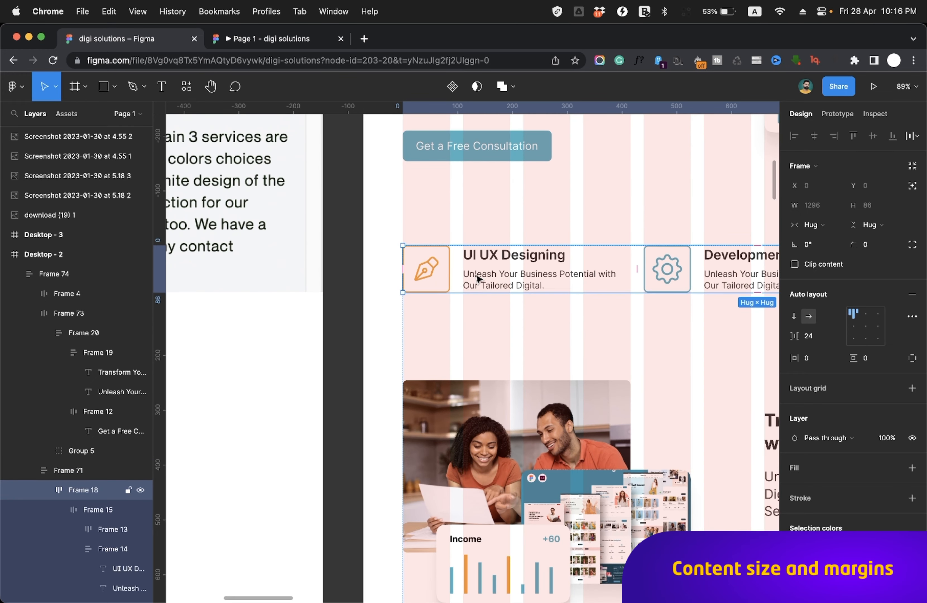
mouse_move(455, 267)
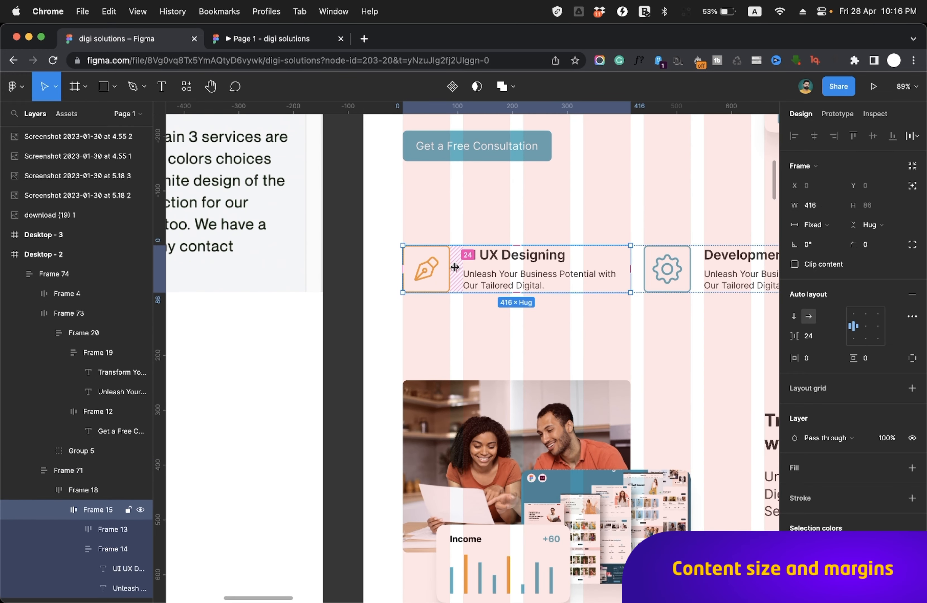
scroll(455, 268, "right", 5)
key("Tab")
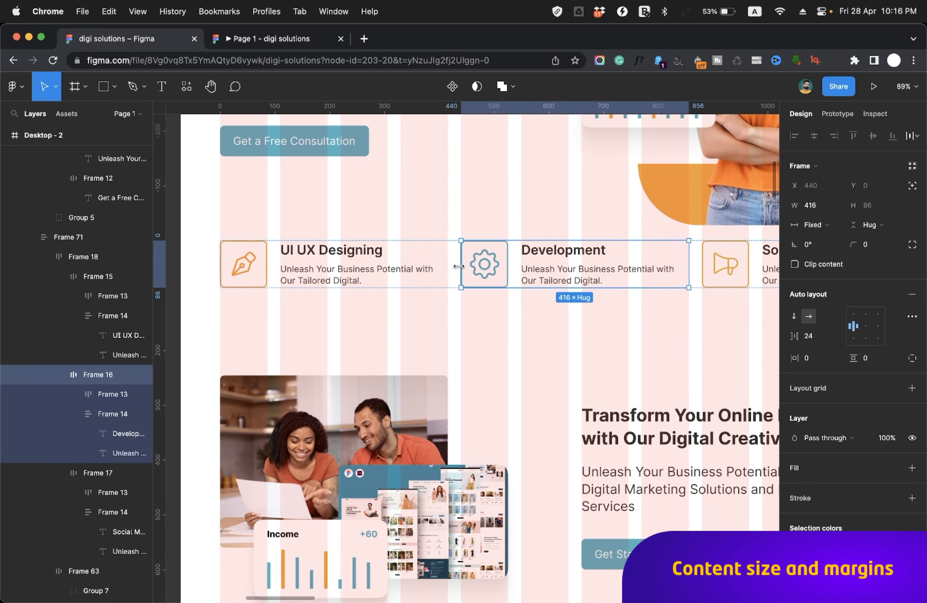
Inspect the spacing between the UI UX Designing title and its description, and clear the selection.
scroll(431, 310, "down", 5)
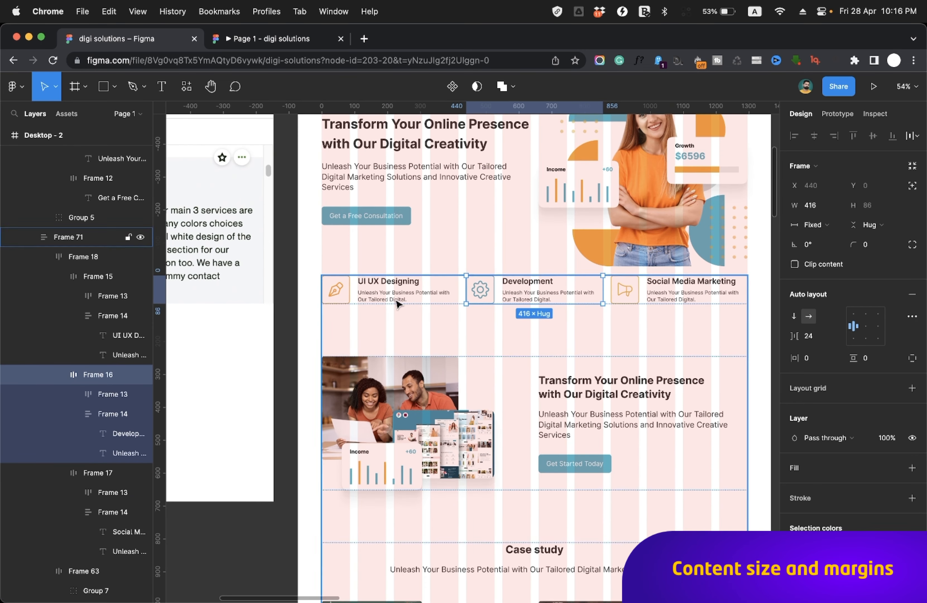
scroll(362, 293, "up", 10)
double_click(361, 295)
mouse_move(529, 286)
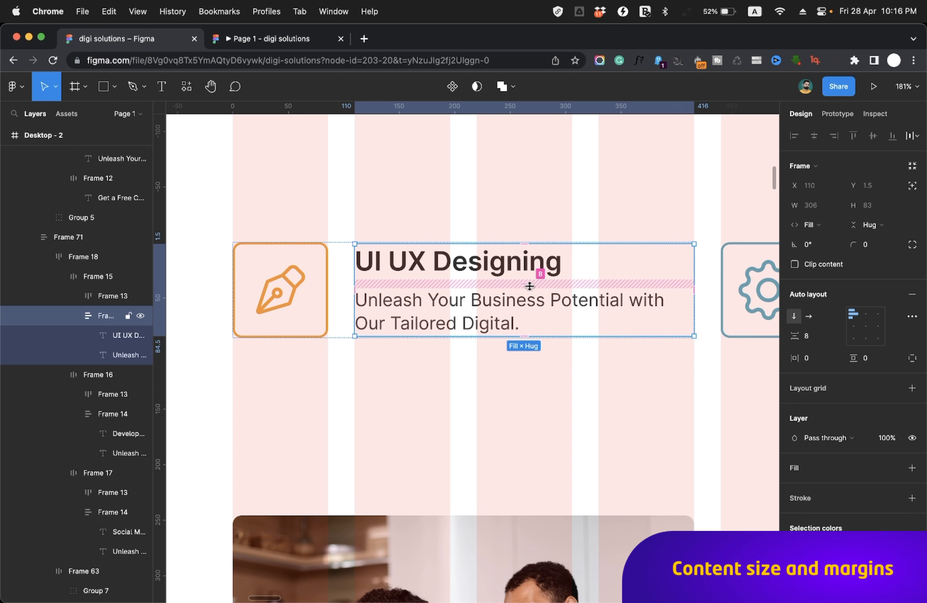
scroll(529, 286, "down", 10)
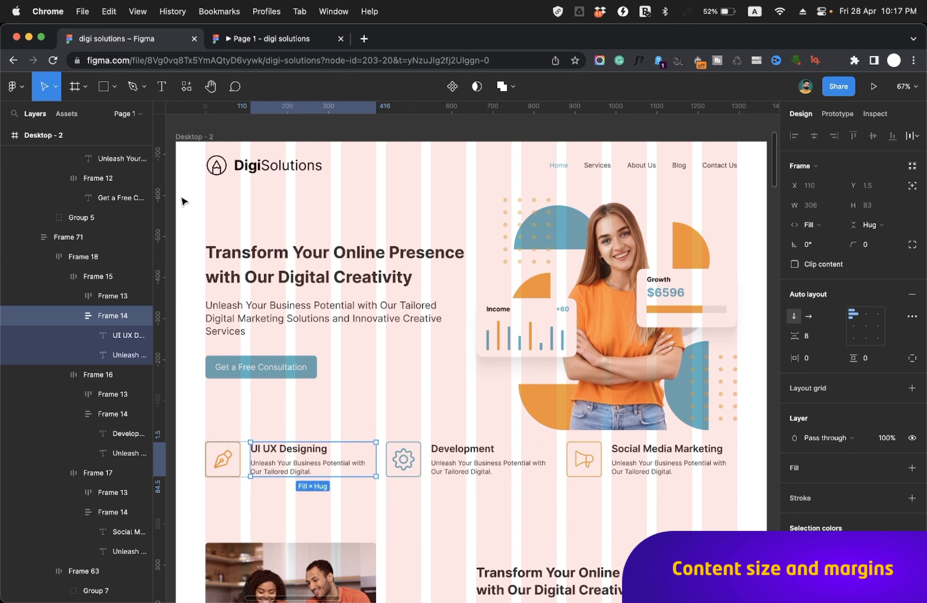
scroll(183, 201, "down", 10)
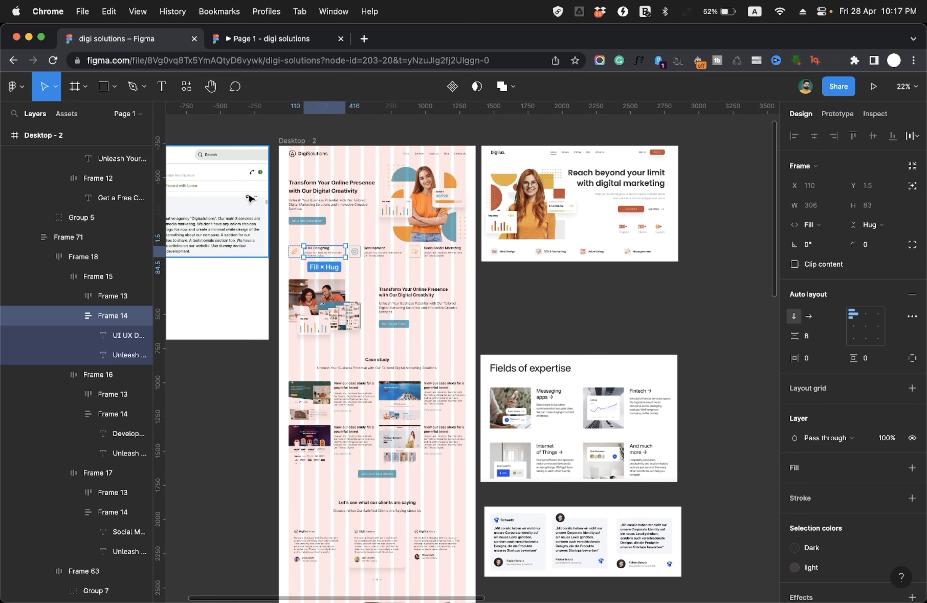
left_click(536, 309)
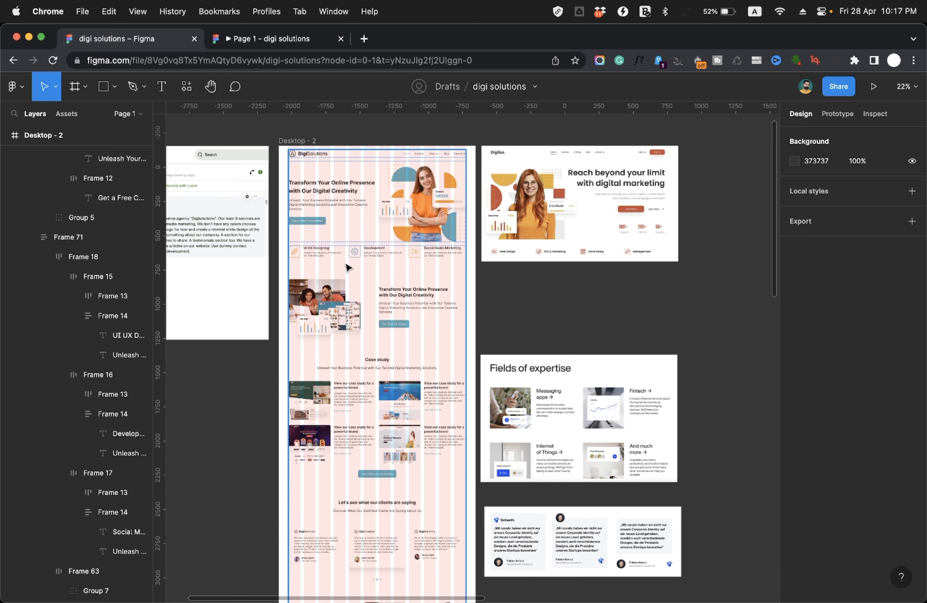
Switch to the page's prototype preview, show it full screen and view the hero and services sections.
left_click(269, 38)
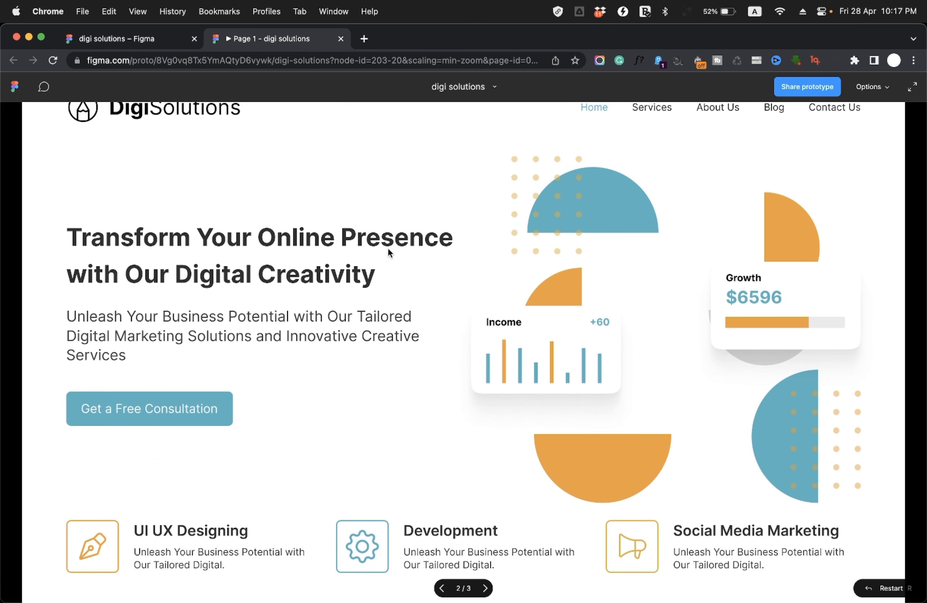
key("ctrl+super+f")
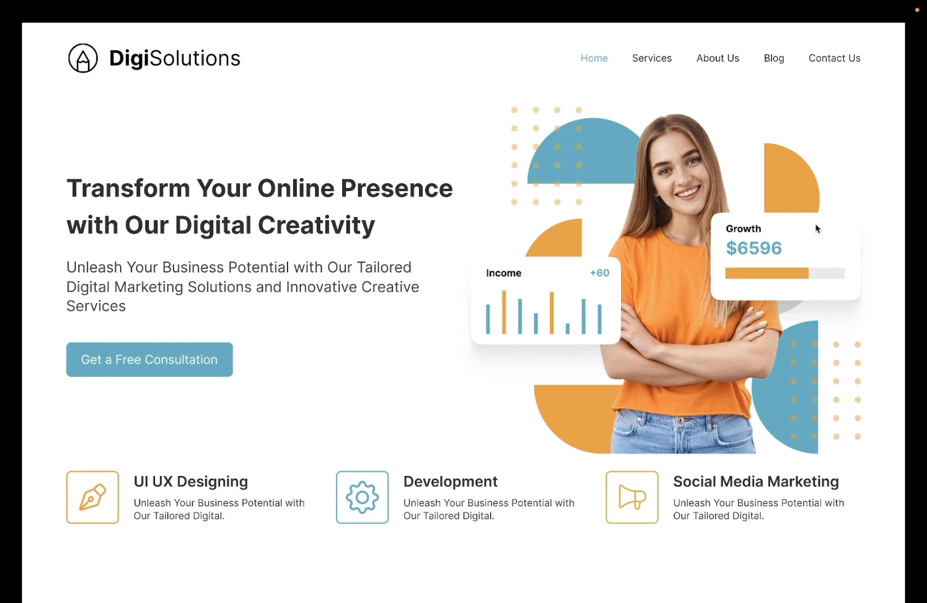
scroll(815, 223, "down", 10)
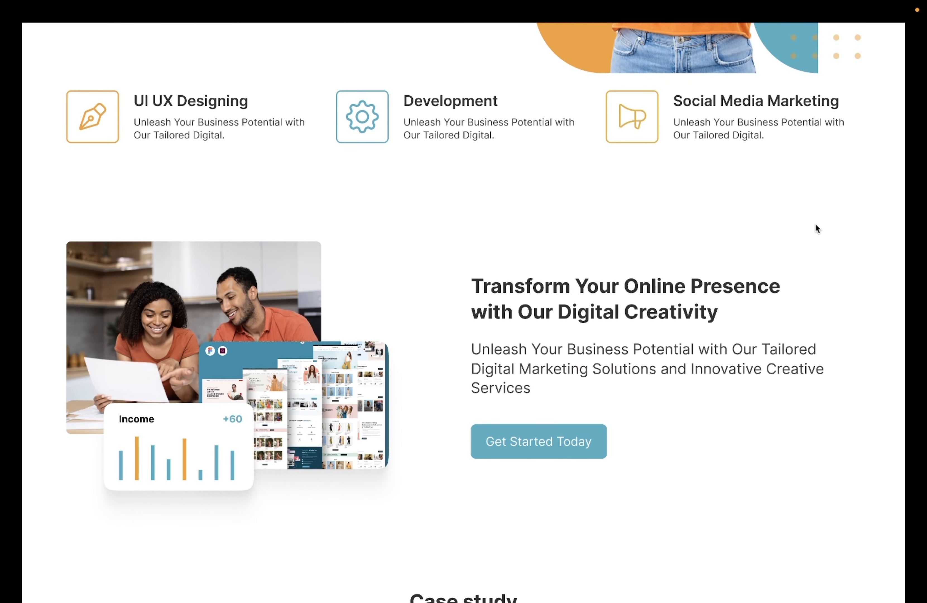
scroll(814, 223, "up", 10)
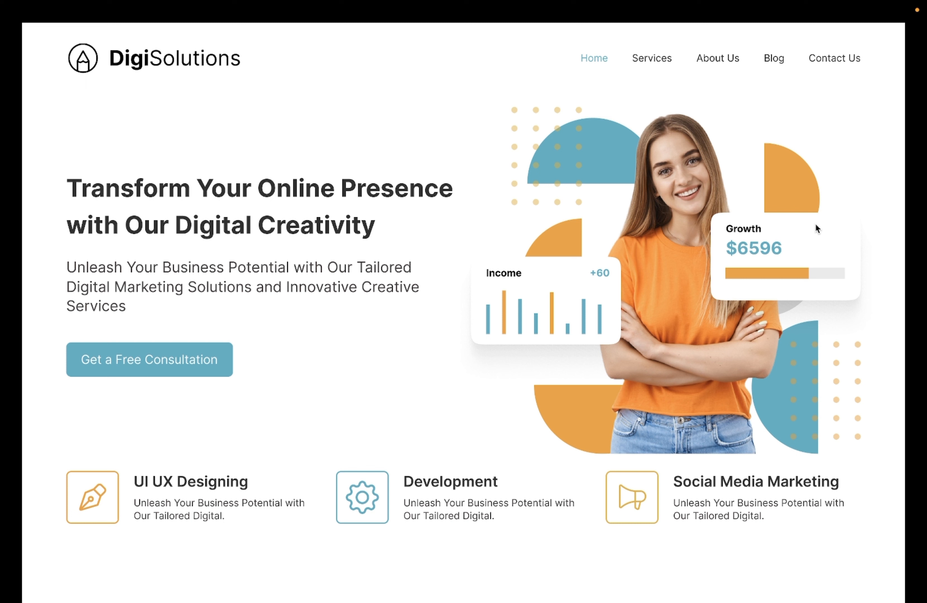
Review the full-screen prototype from the services row through the case studies, testimonials and article cards to the Get in Touch Today banner.
scroll(816, 225, "down", 10)
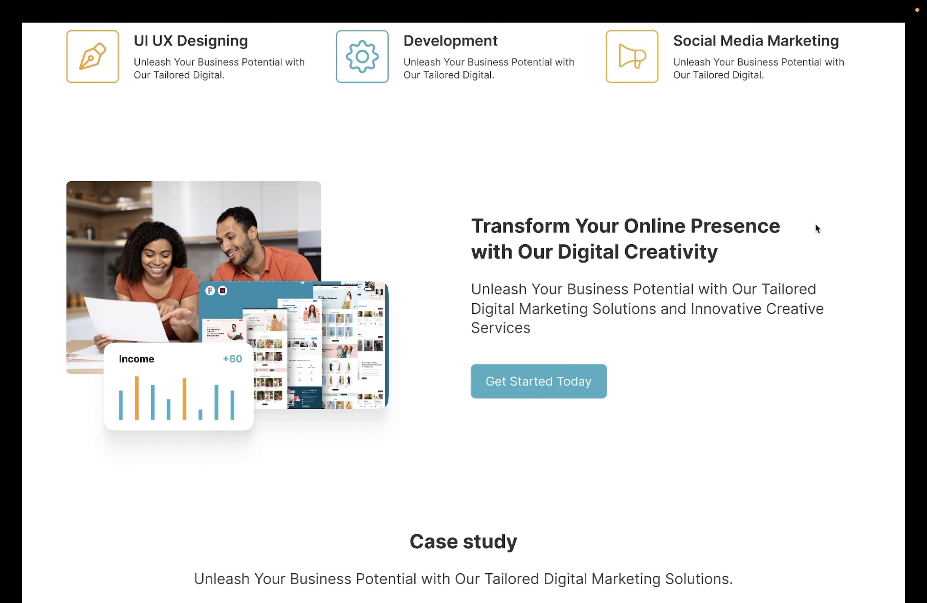
scroll(736, 365, "down", 10)
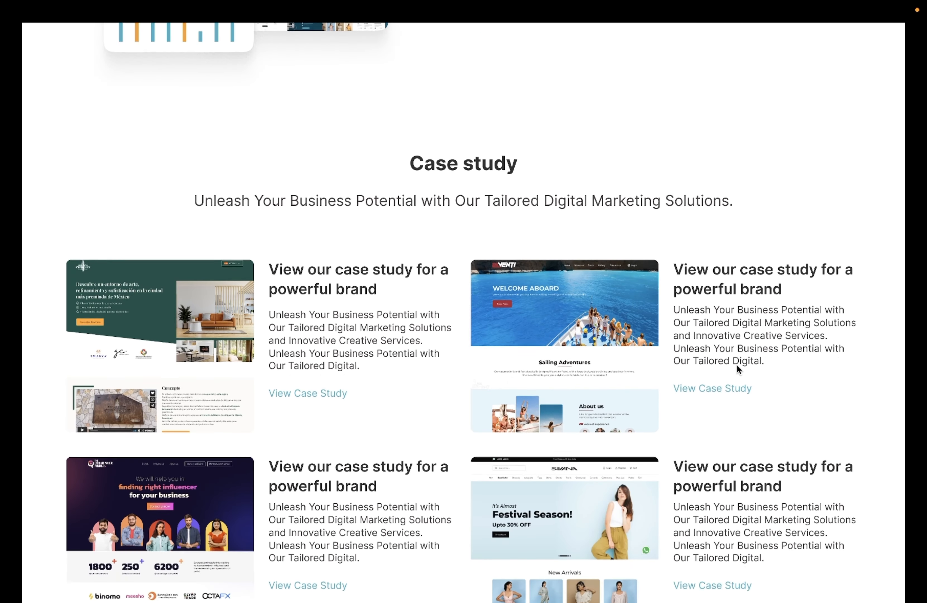
scroll(736, 368, "down", 1)
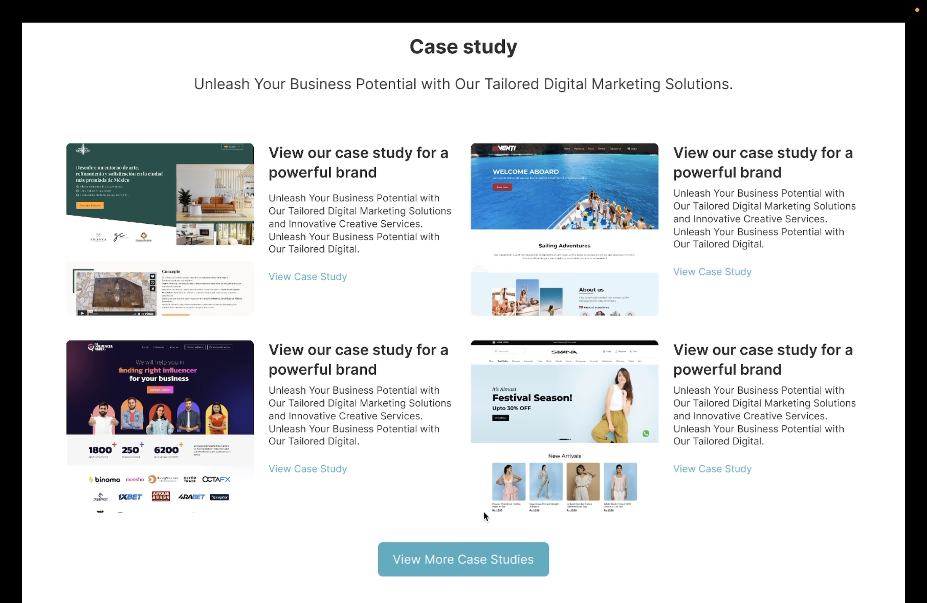
scroll(483, 511, "down", 11)
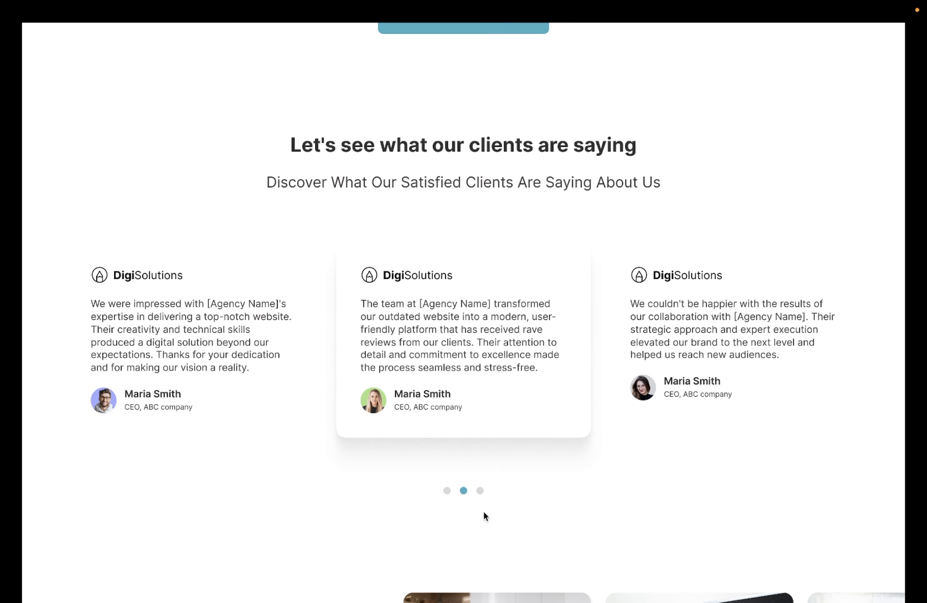
scroll(483, 511, "down", 9)
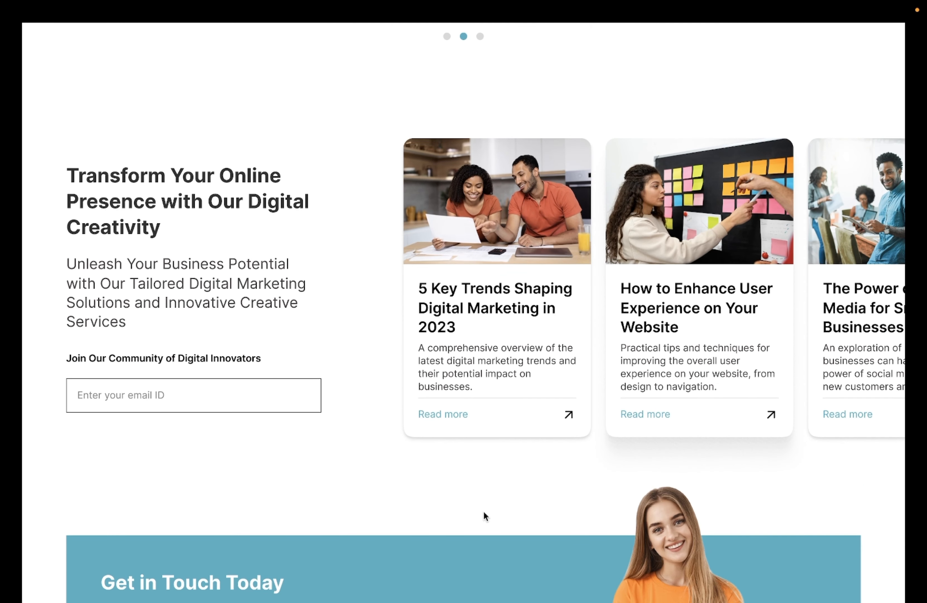
scroll(483, 511, "up", 1)
scroll(485, 514, "down", 5)
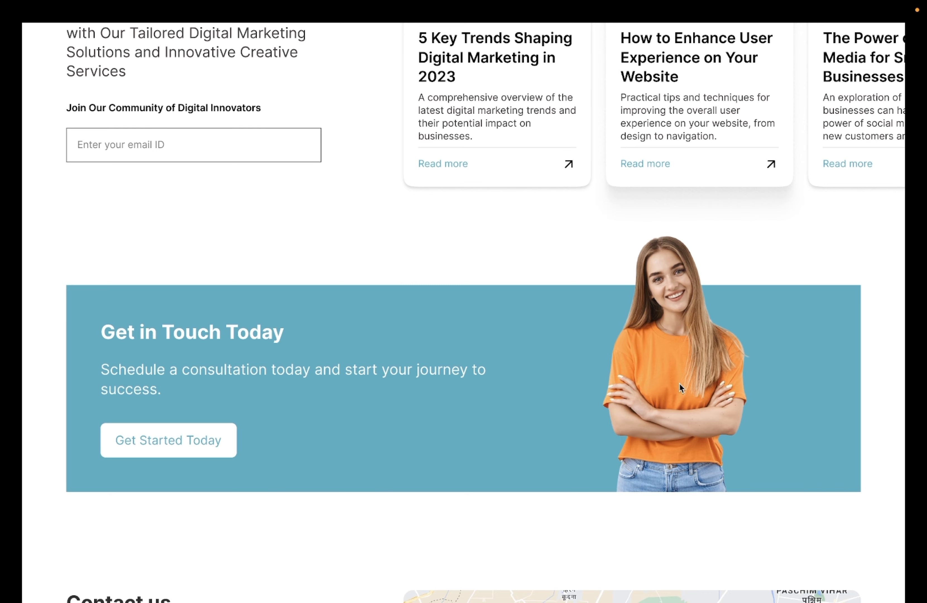
scroll(679, 383, "down", 1)
Recheck the case study and article sections in the prototype, and examine the Contact us form, map and footer.
scroll(678, 383, "up", 8)
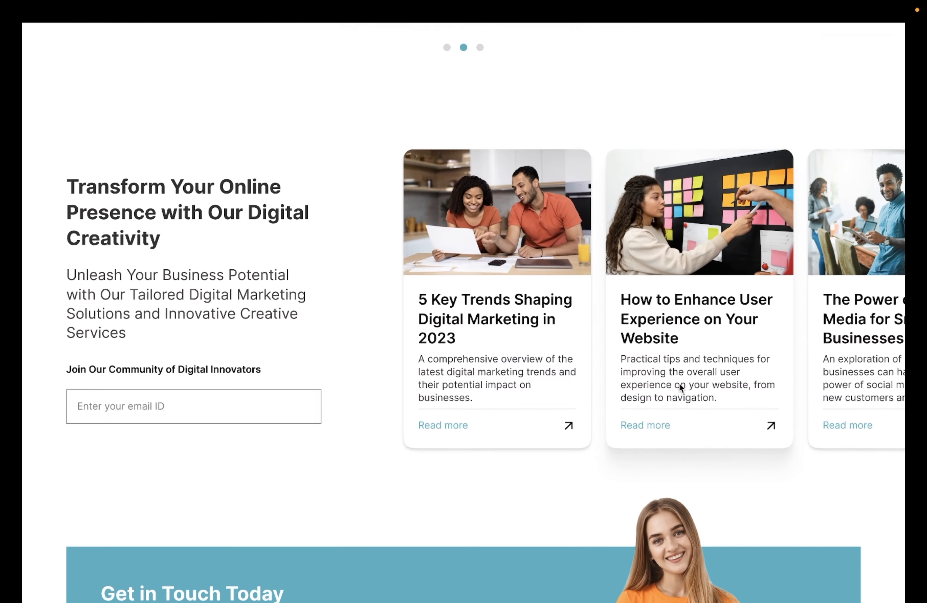
scroll(679, 384, "up", 20)
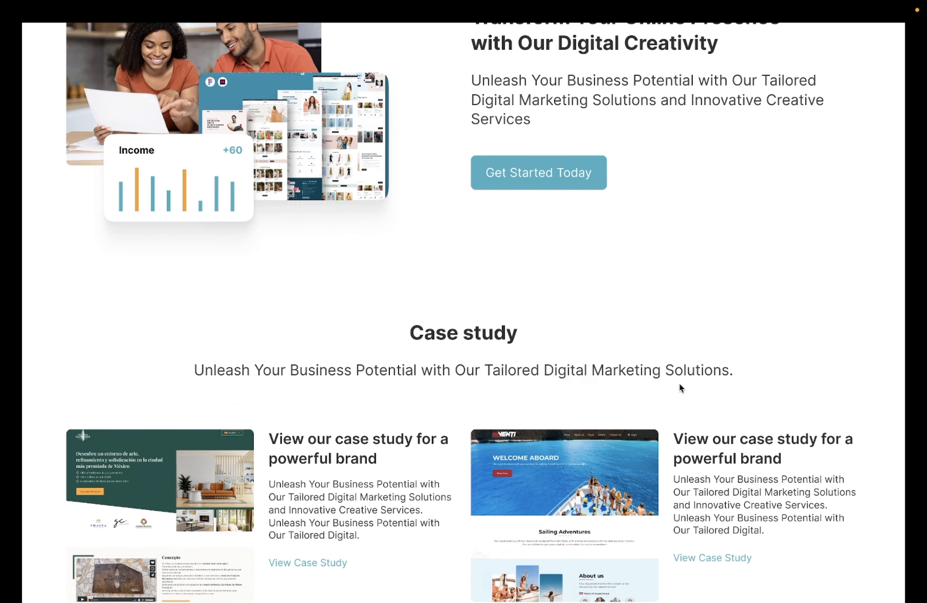
scroll(680, 384, "down", 6)
scroll(679, 387, "up", 5)
scroll(679, 387, "down", 20)
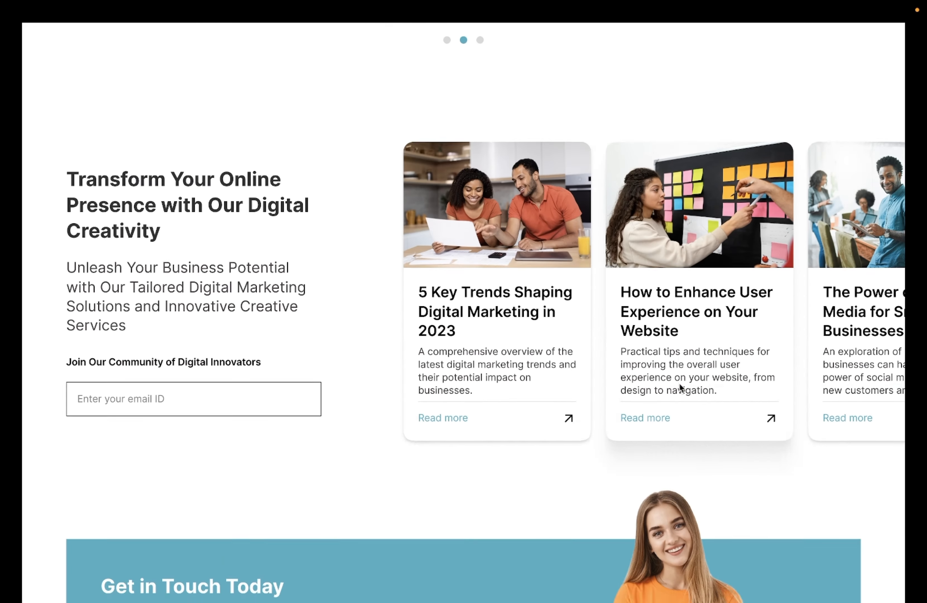
scroll(679, 385, "down", 4)
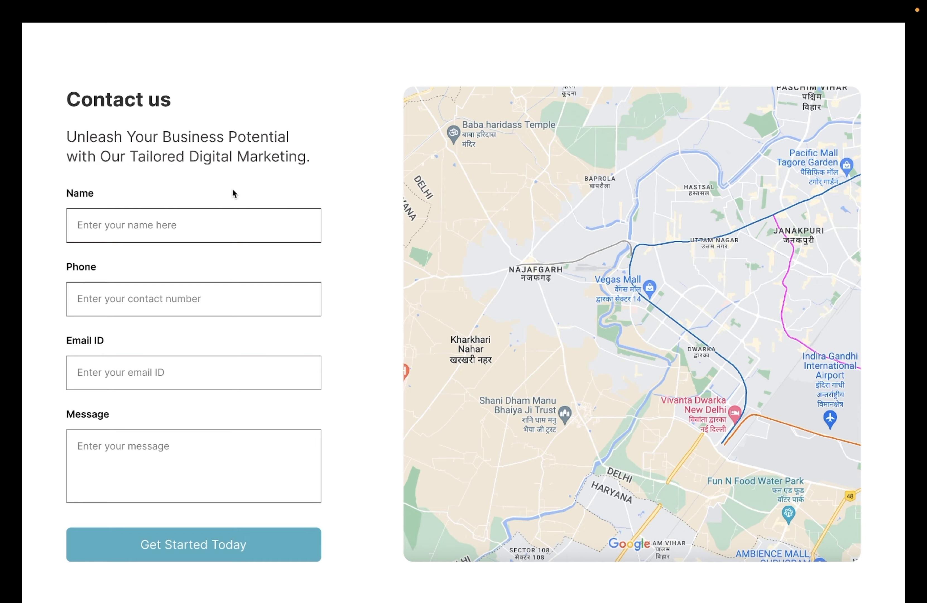
scroll(561, 457, "down", 7)
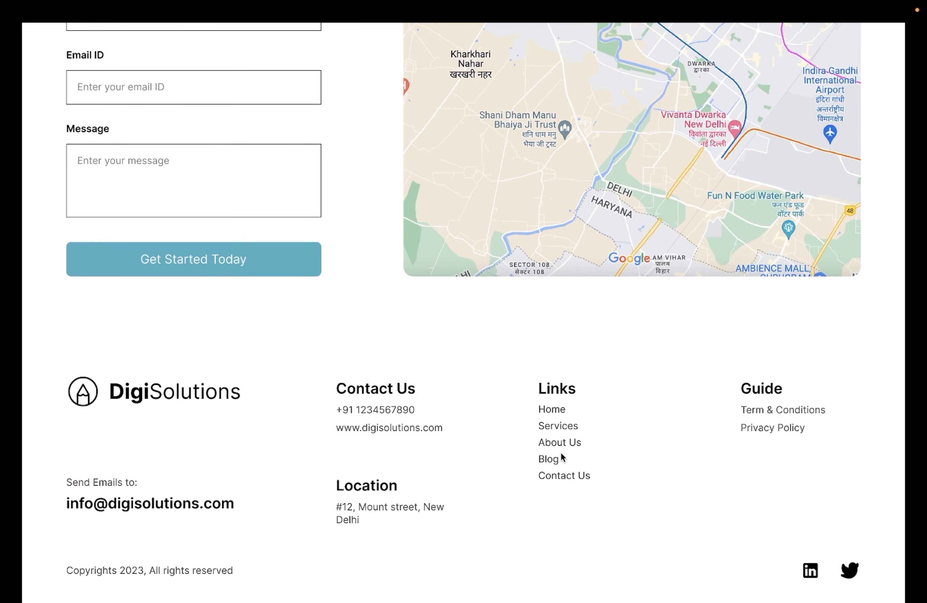
scroll(561, 452, "up", 20)
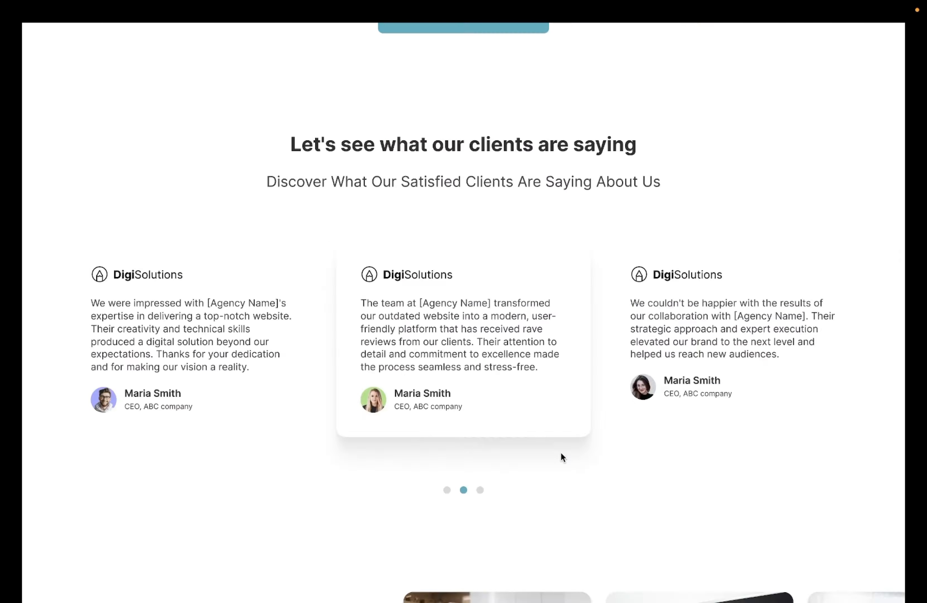
scroll(561, 453, "up", 4)
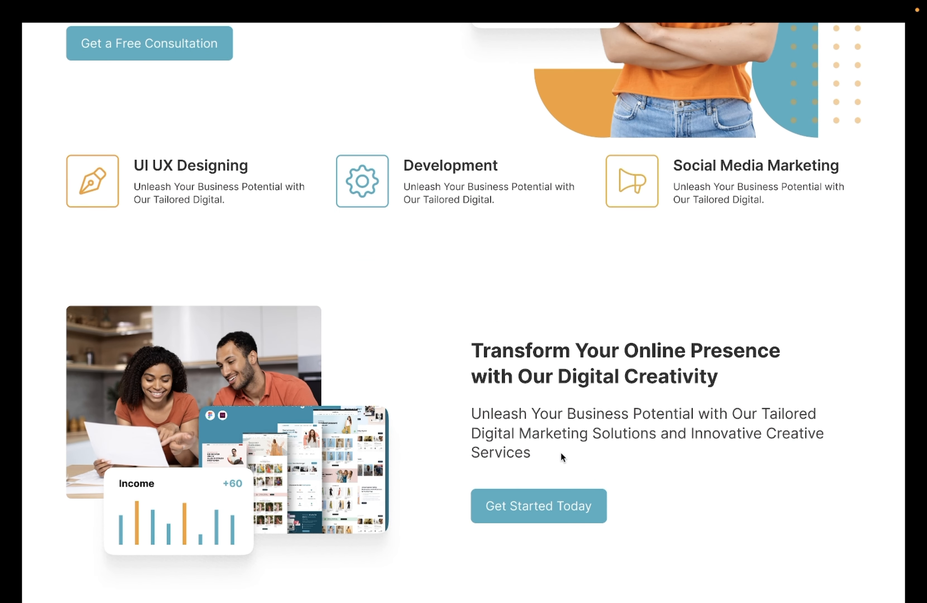
Review the prototype's hero, services row and second Transform Your Online Presence section once more, down to the Case study heading.
scroll(561, 454, "down", 2)
scroll(561, 454, "up", 10)
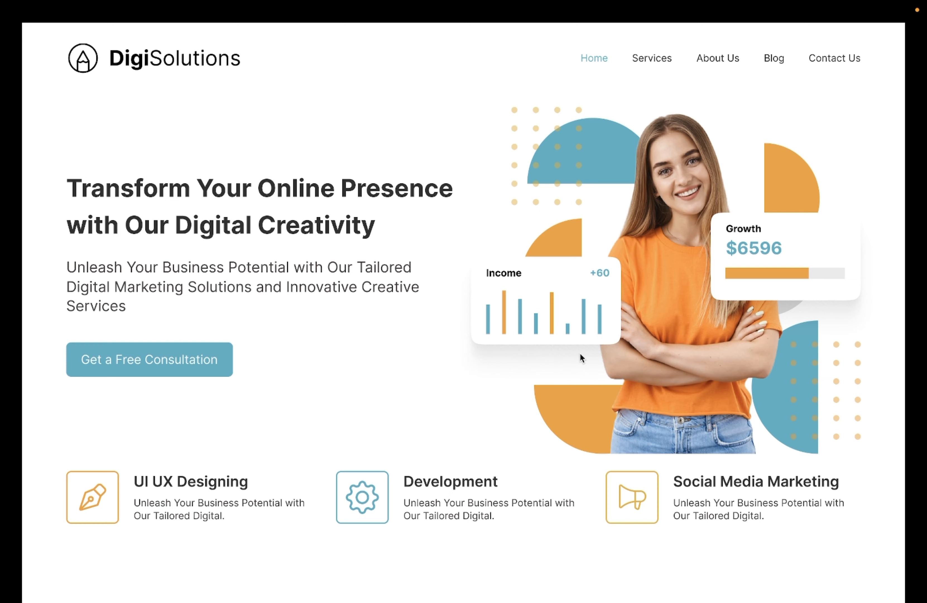
scroll(736, 408, "down", 15)
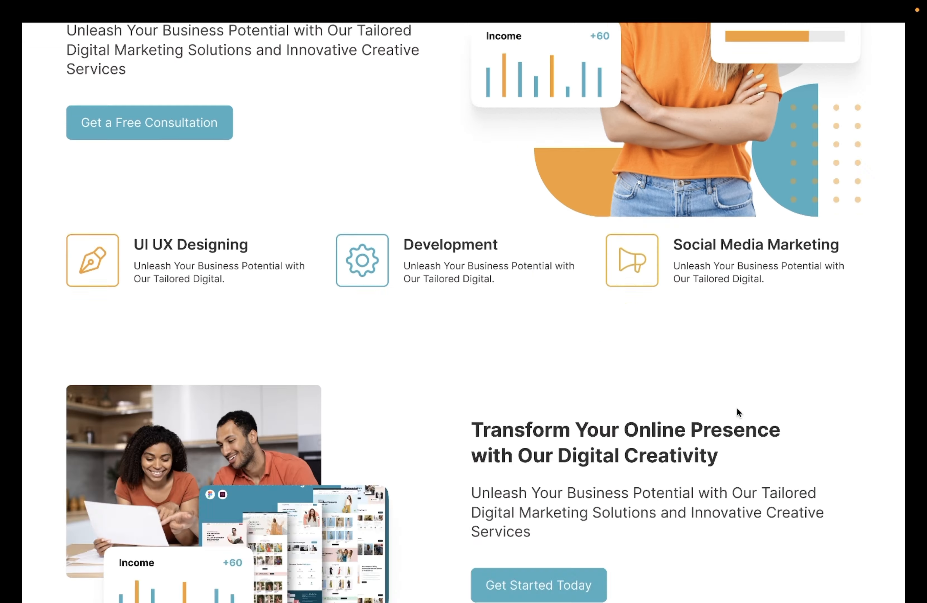
scroll(184, 274, "up", 3)
scroll(184, 276, "up", 2)
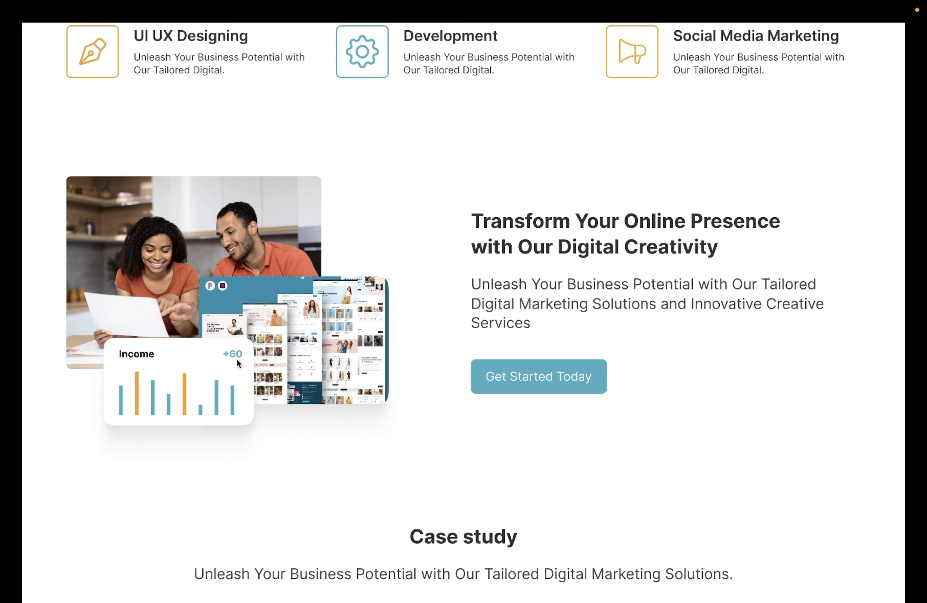
scroll(333, 388, "up", 10)
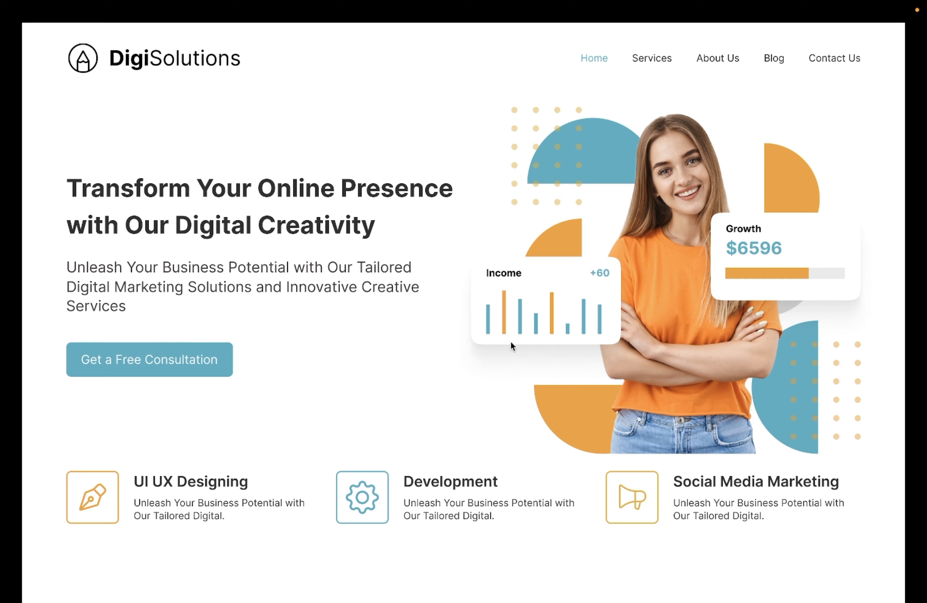
scroll(511, 342, "down", 10)
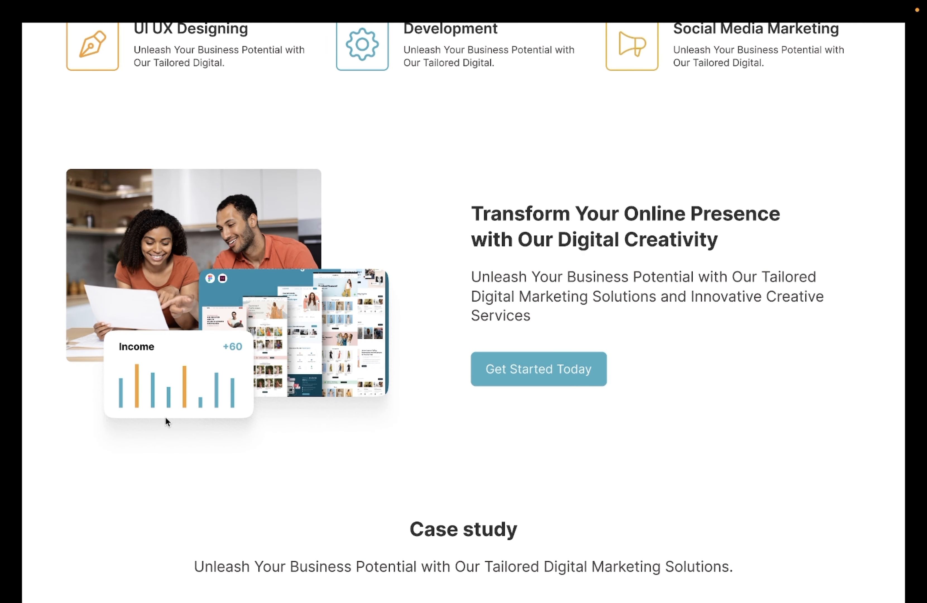
Leave the full-screen prototype, return to the digi solutions design file and view all page frames and reference images on the canvas.
key("Escape")
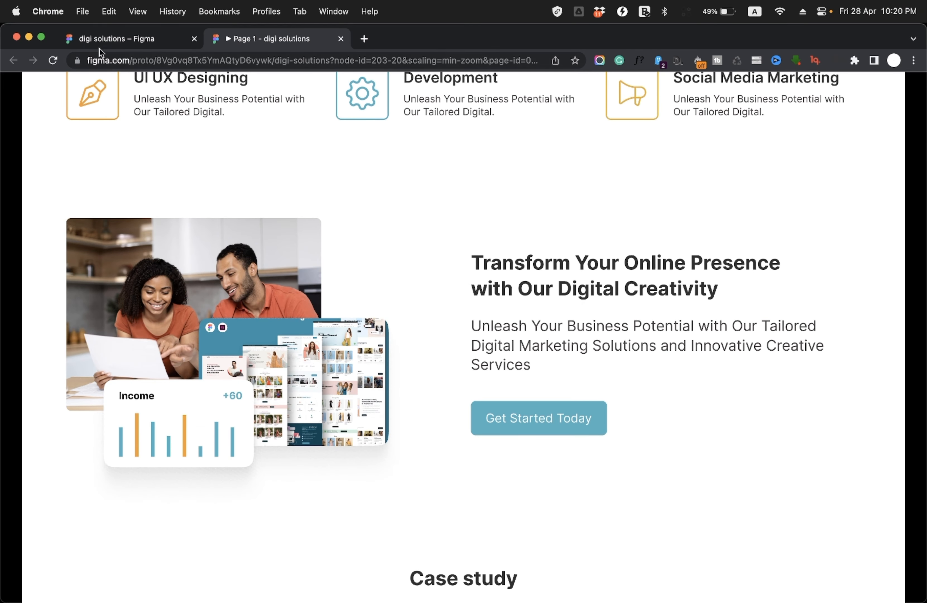
left_click(99, 39)
scroll(590, 315, "right", 10)
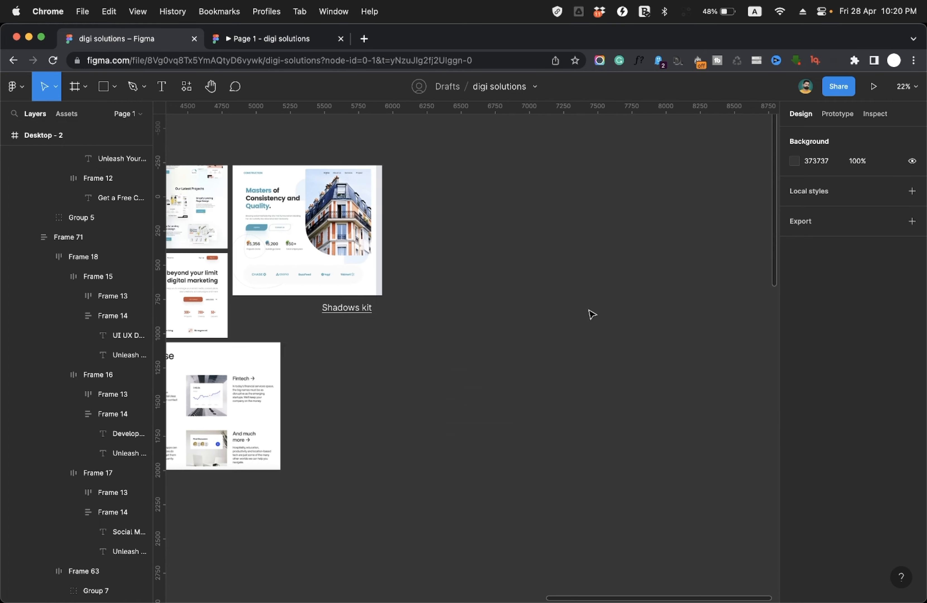
scroll(590, 315, "down", 5)
scroll(647, 279, "down", 5)
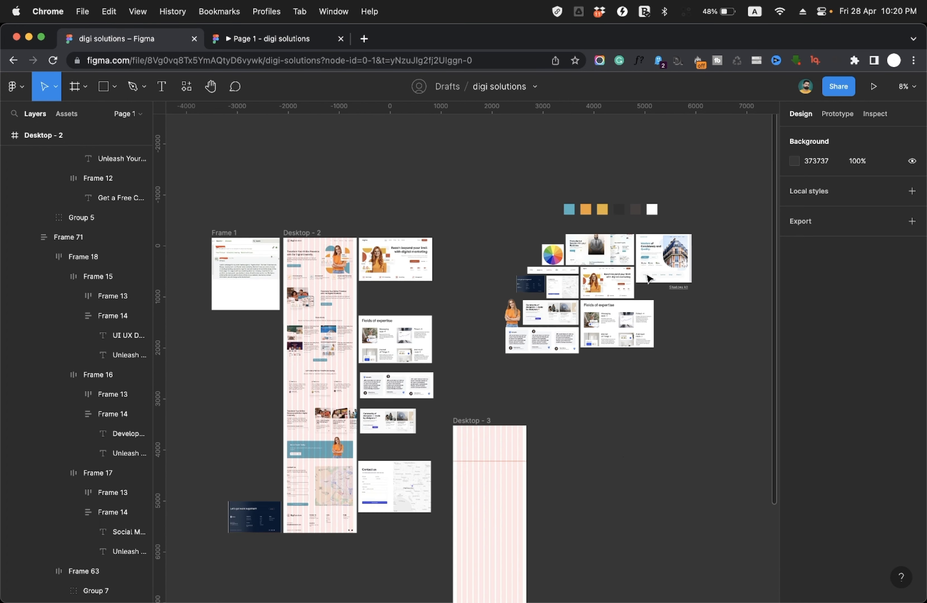